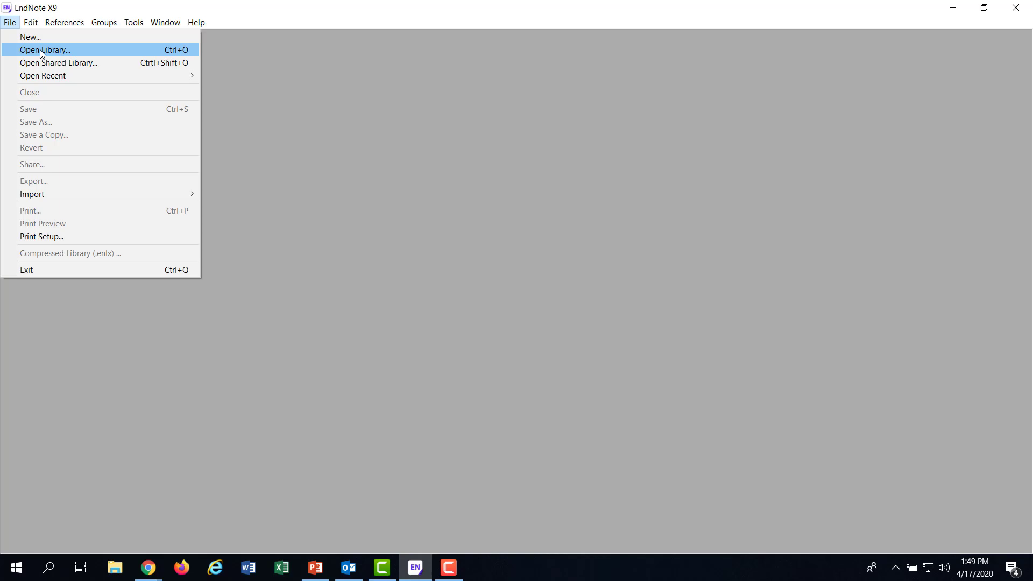
- Open the existing reference library My EndNote Library from the Desktop
{"action": "left_click", "coordinate": [41, 50]}
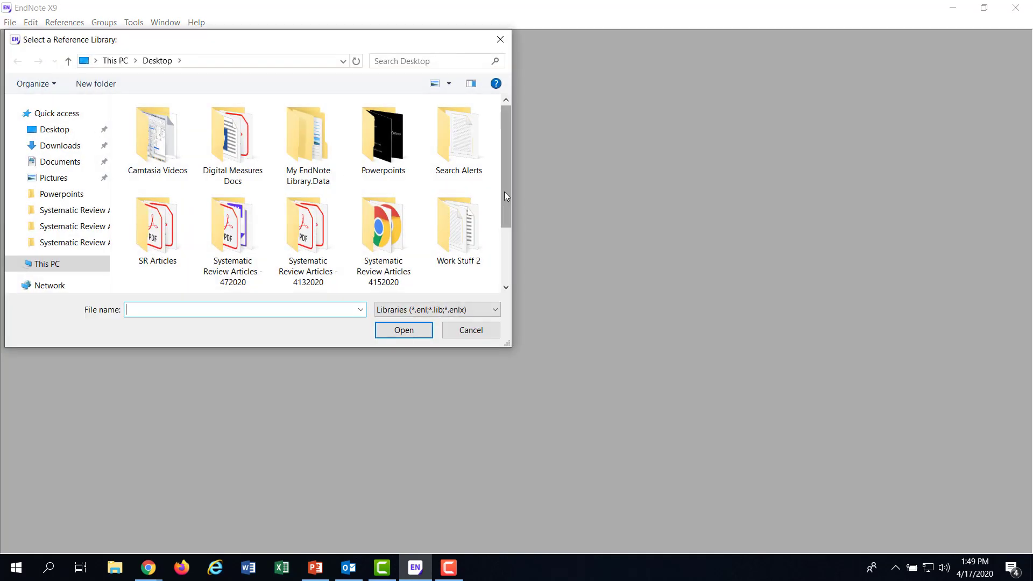
{"action": "left_click_drag", "start_coordinate": [504, 194], "coordinate": [502, 266]}
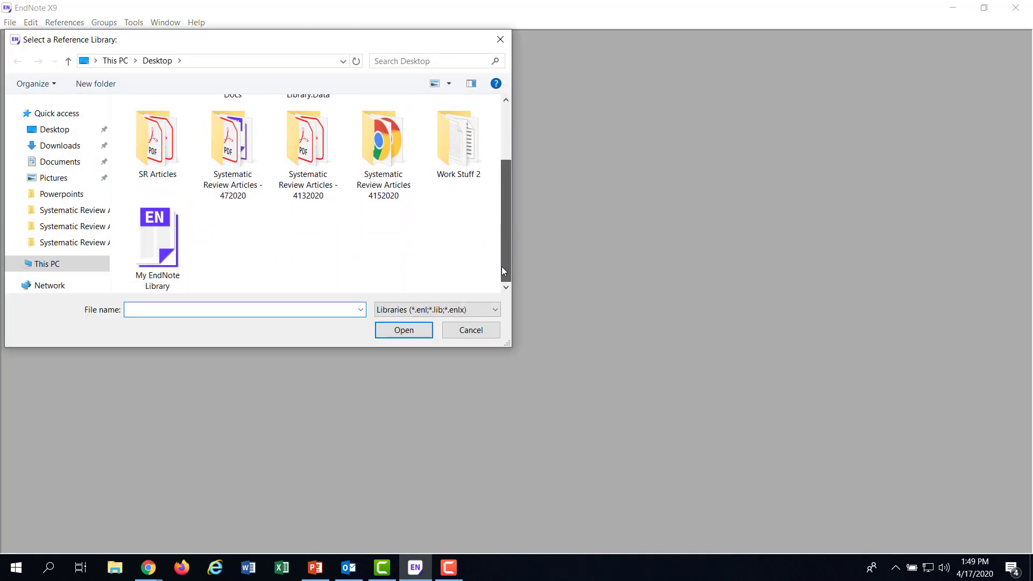
{"action": "double_click", "coordinate": [155, 238]}
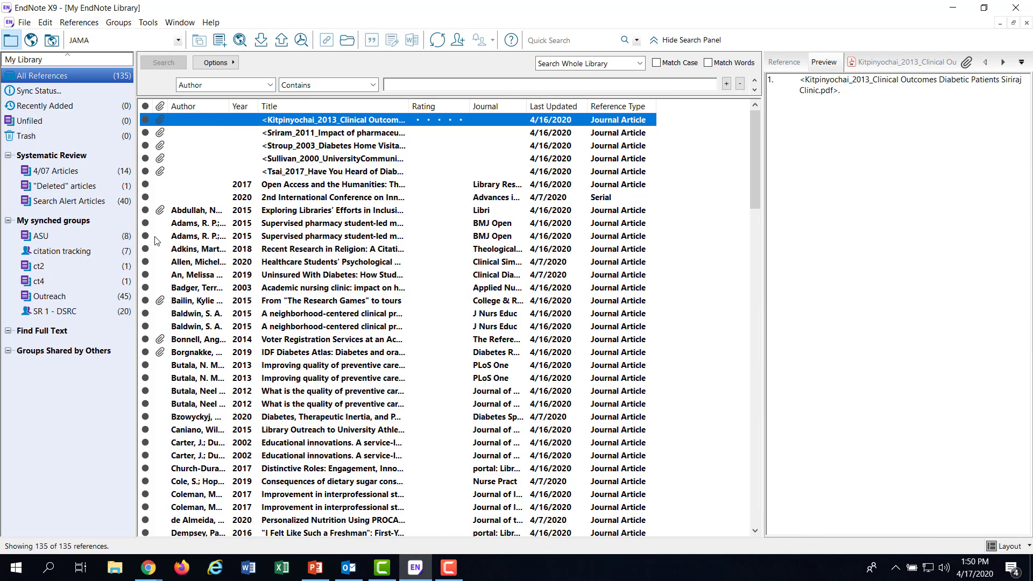
{"action": "left_click", "coordinate": [438, 43]}
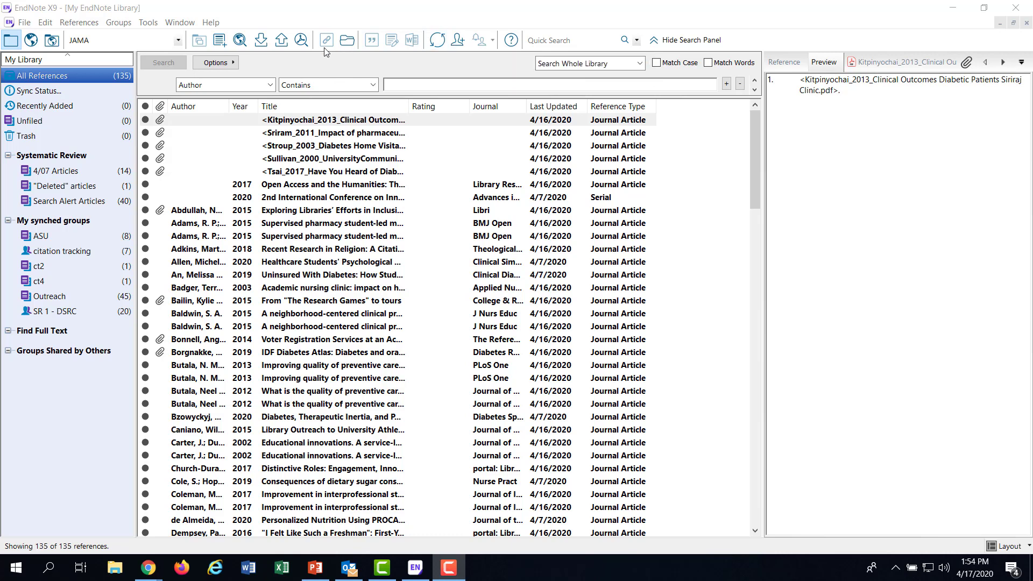
{"action": "left_click", "coordinate": [89, 25]}
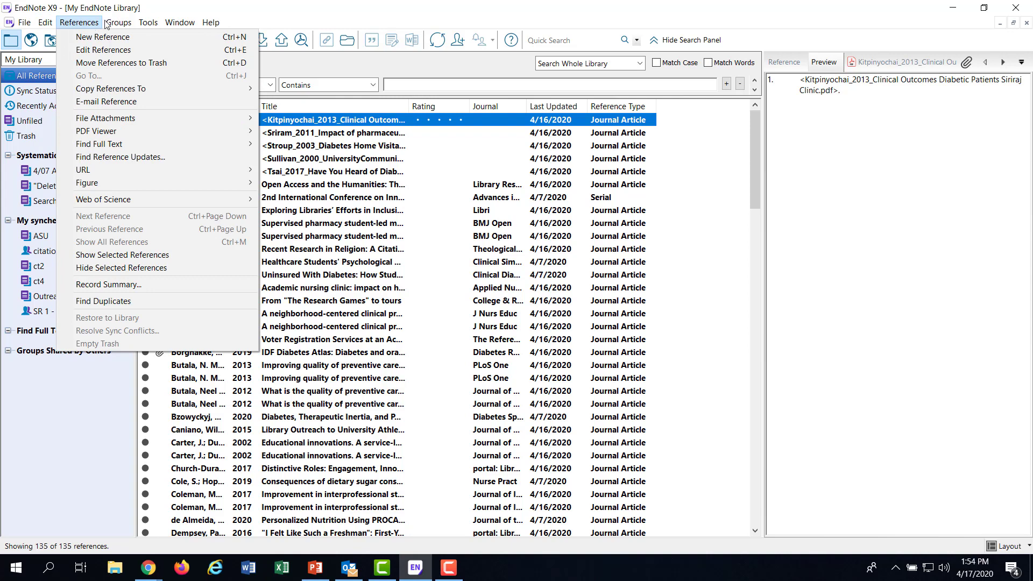
{"action": "left_click", "coordinate": [109, 25]}
{"action": "left_click", "coordinate": [115, 23]}
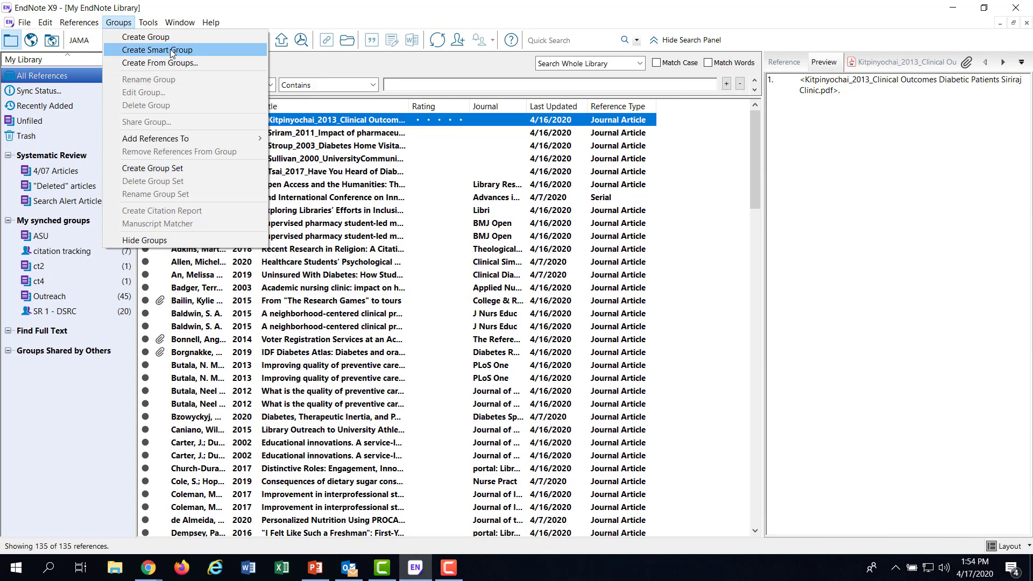
- Create a new group set named Dissertation after the Systematic Review set
{"action": "left_click", "coordinate": [56, 156]}
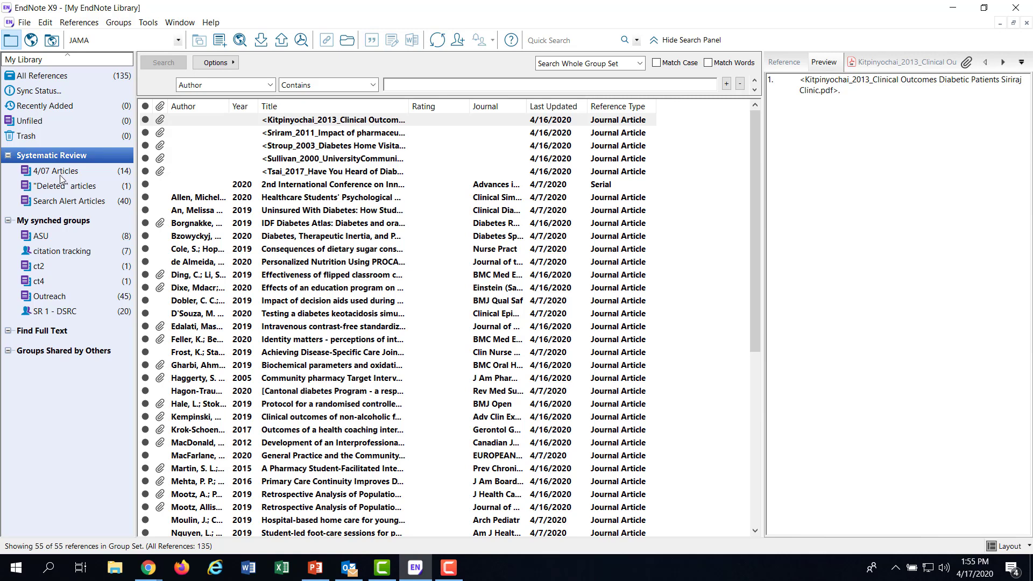
{"action": "left_click", "coordinate": [119, 24]}
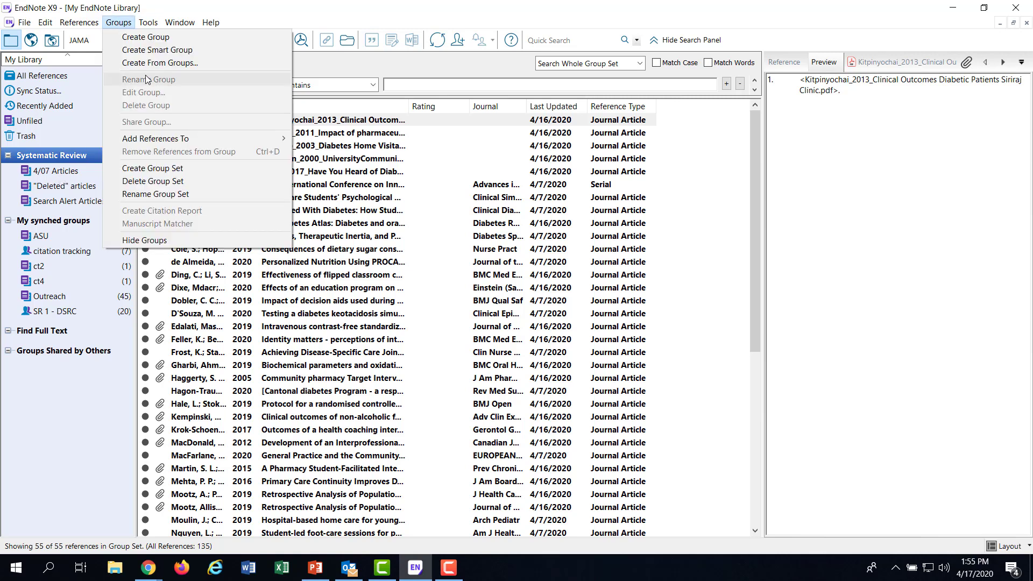
{"action": "left_click", "coordinate": [161, 167]}
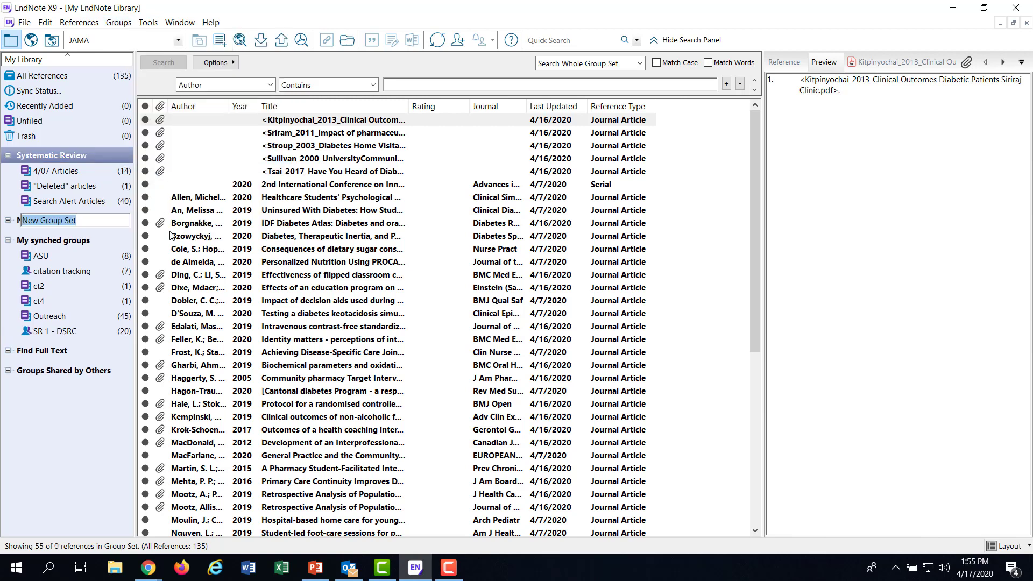
{"action": "type", "text": "Dissertation"}
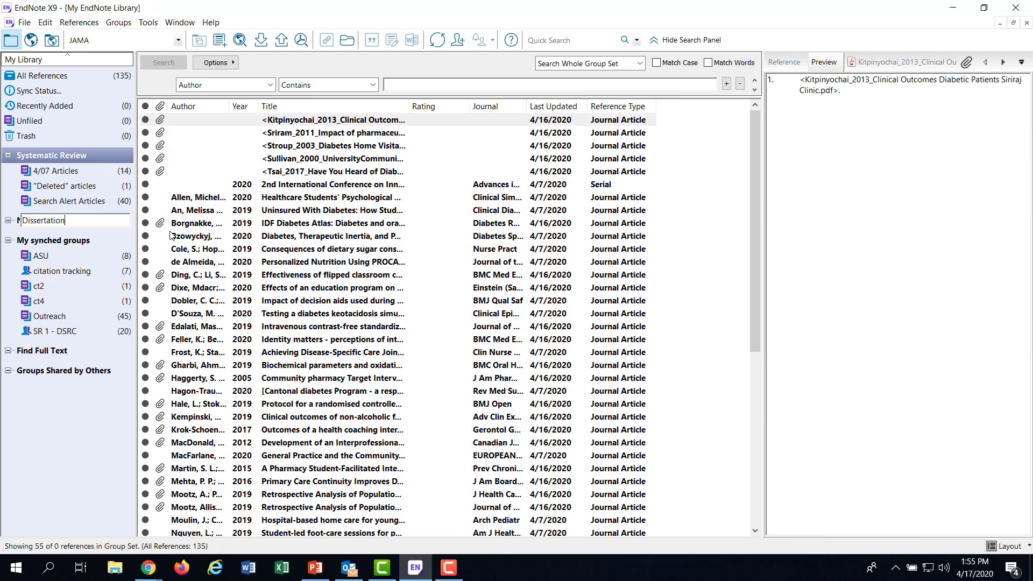
{"action": "key", "text": "Return"}
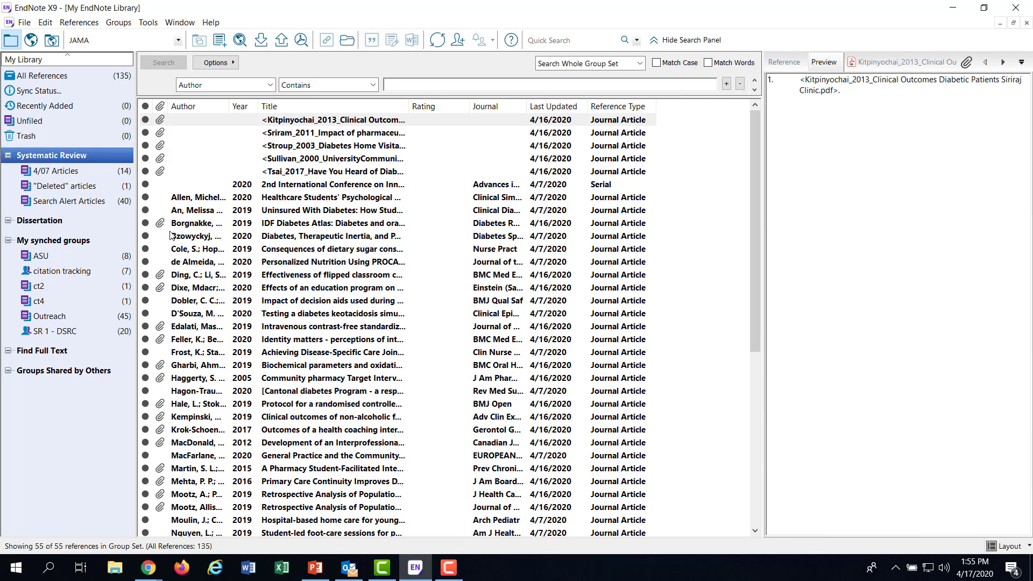
- Create a new group with the default name in the Dissertation group set
{"action": "left_click", "coordinate": [41, 221]}
{"action": "right_click", "coordinate": [39, 221]}
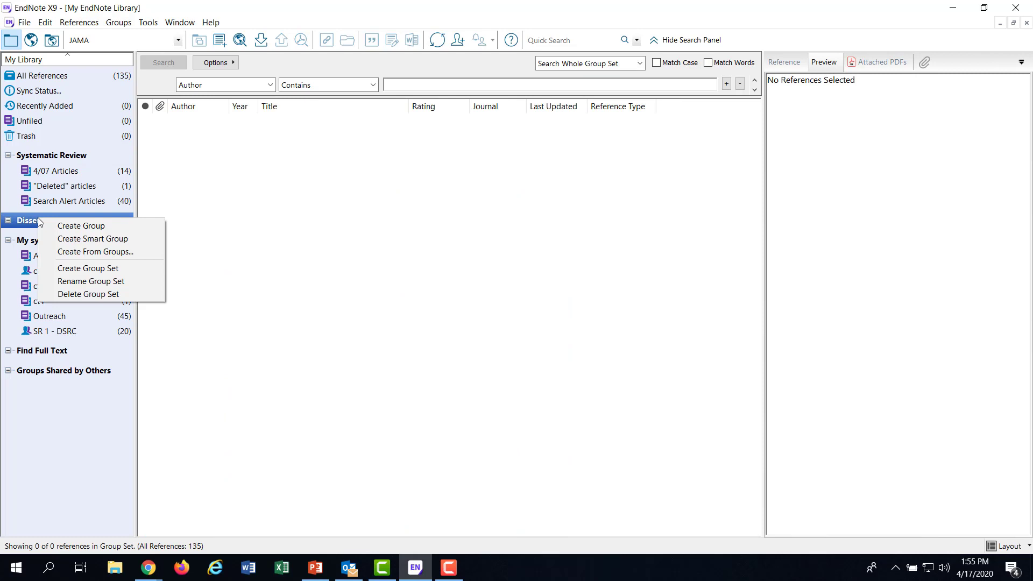
{"action": "left_click", "coordinate": [71, 226]}
- Add a second group to the Dissertation group set, keeping its default name
{"action": "right_click", "coordinate": [81, 221]}
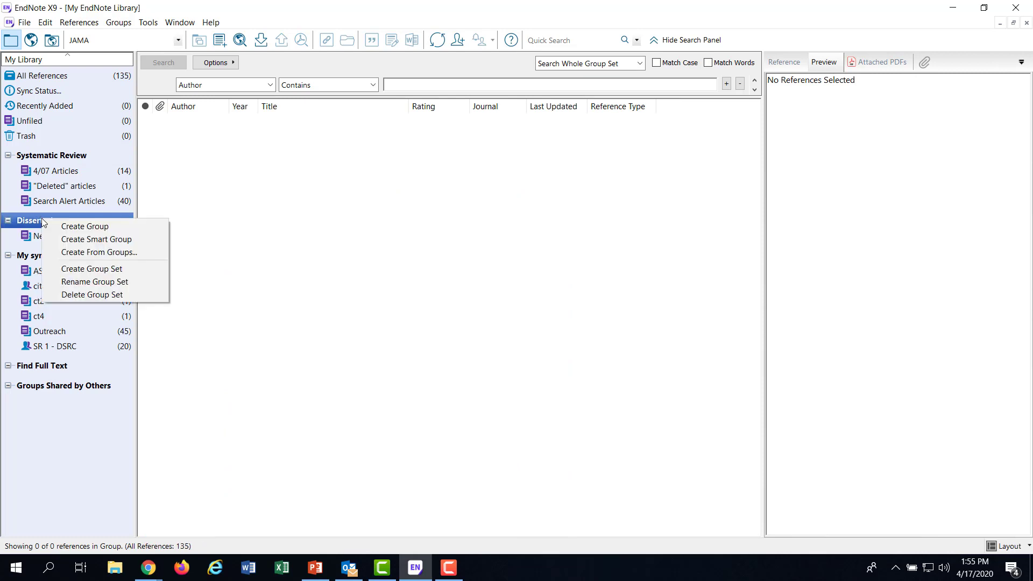
{"action": "left_click", "coordinate": [97, 226]}
{"action": "key", "text": "Return"}
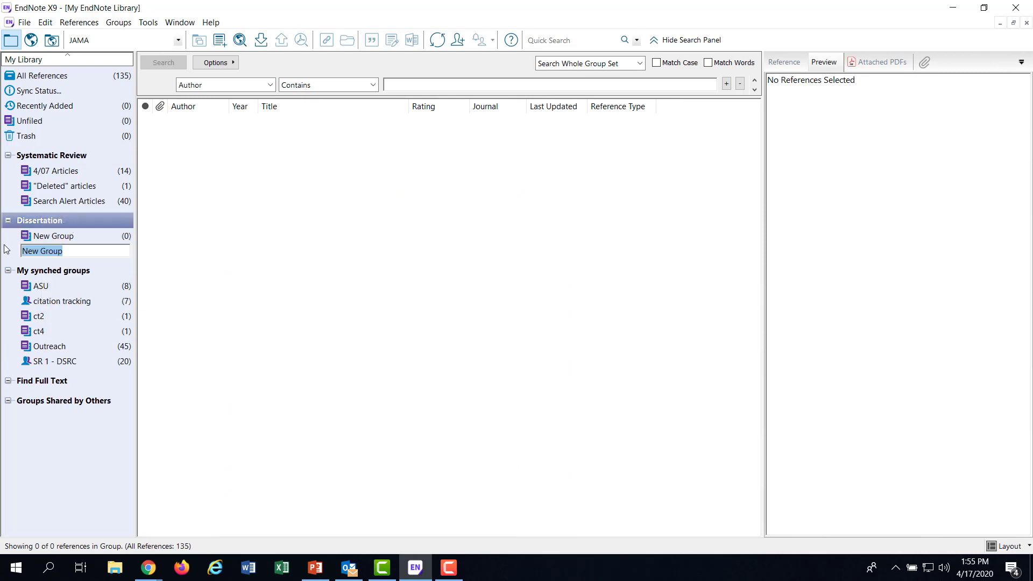
- Start a smart group in the Dissertation set with the first criterion Title Contains DASH
{"action": "right_click", "coordinate": [50, 221]}
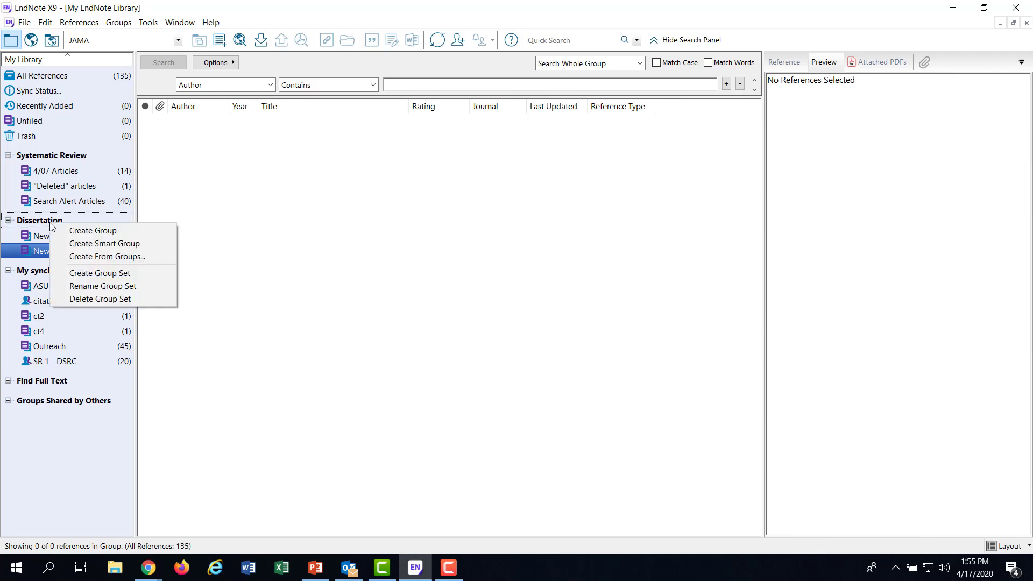
{"action": "left_click", "coordinate": [95, 248]}
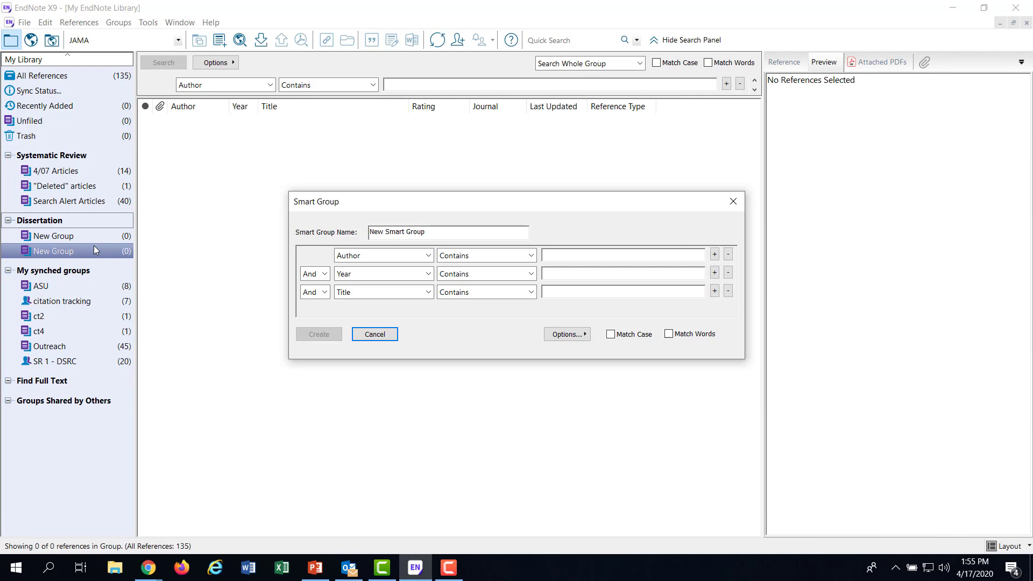
{"action": "left_click", "coordinate": [402, 255]}
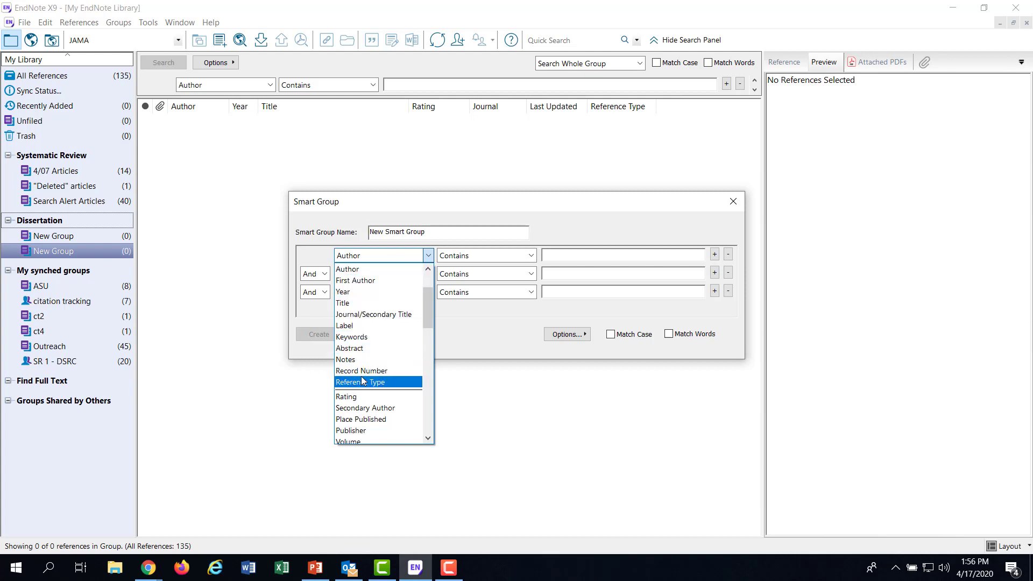
{"action": "left_click", "coordinate": [350, 303]}
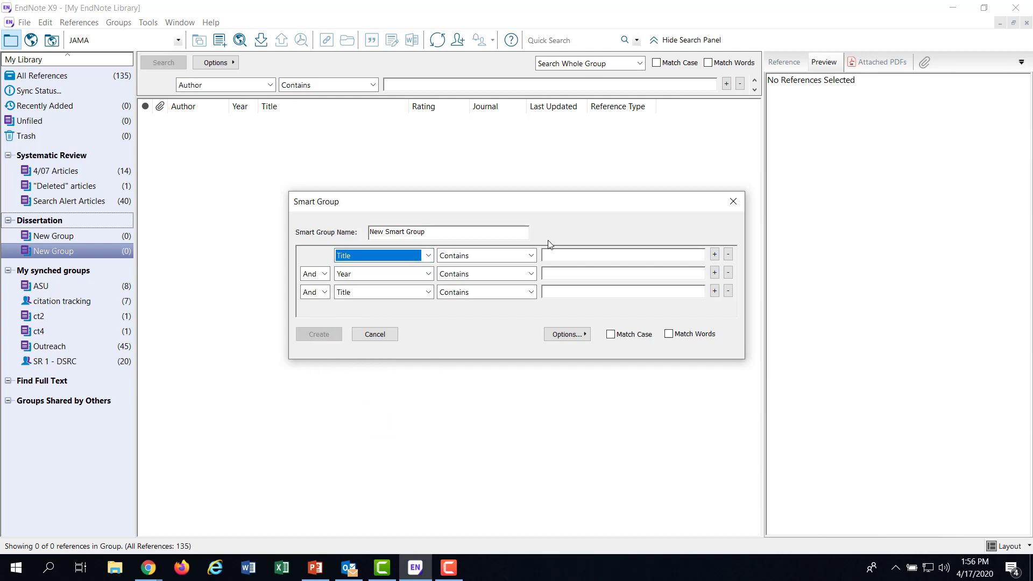
{"action": "left_click", "coordinate": [554, 255]}
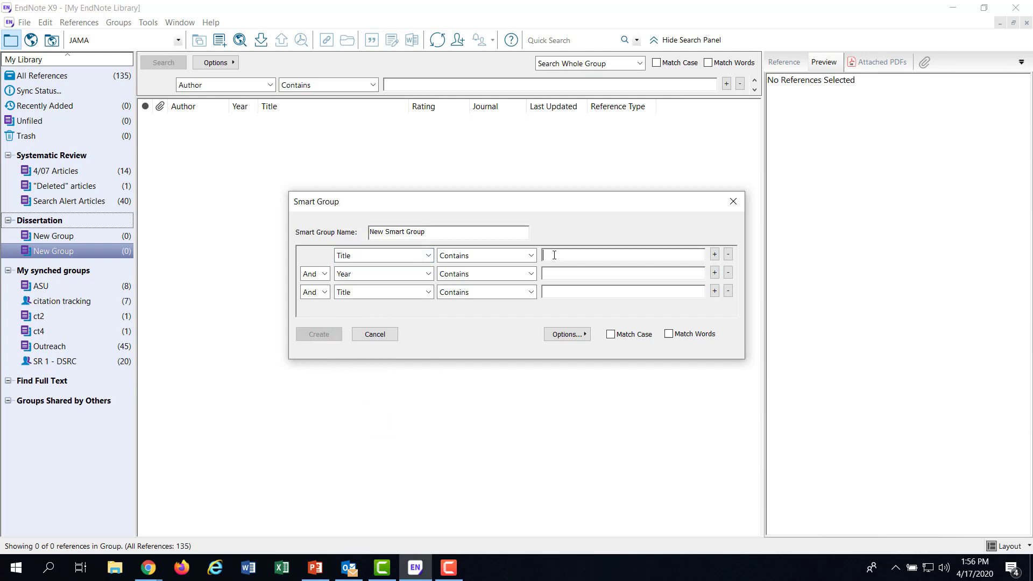
{"action": "left_click", "coordinate": [519, 256]}
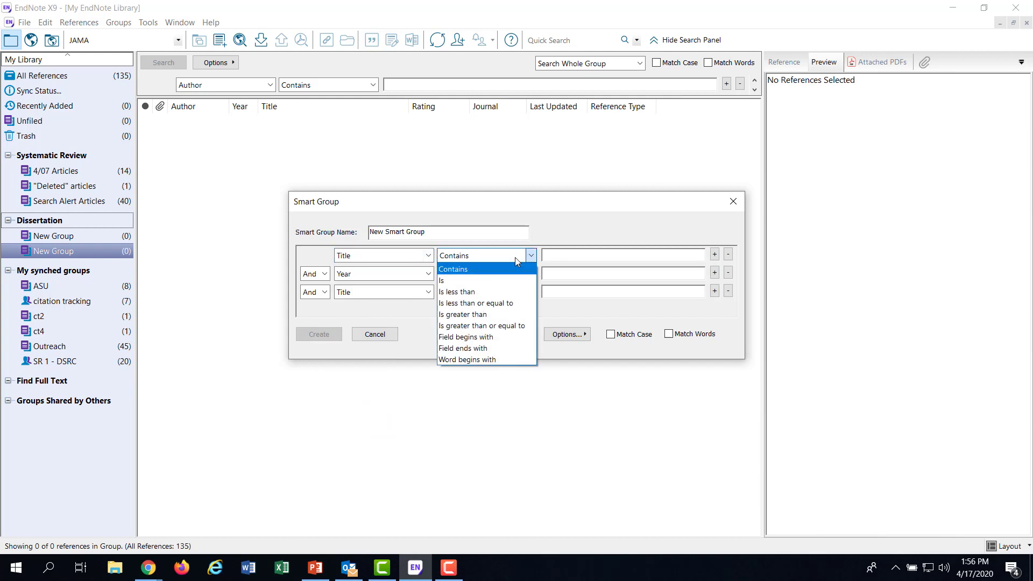
{"action": "left_click", "coordinate": [558, 227]}
{"action": "left_click", "coordinate": [562, 254]}
{"action": "type", "text": "D"}
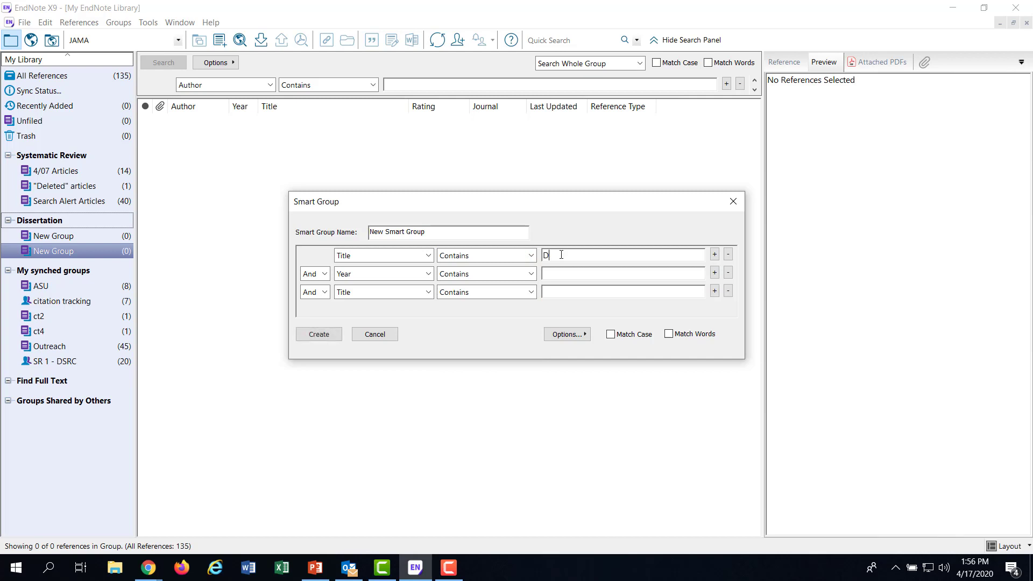
{"action": "type", "text": "ASH"}
- Add the criterion And Abstract Contains hypertension and create the smart group under its default name
{"action": "left_click", "coordinate": [417, 274]}
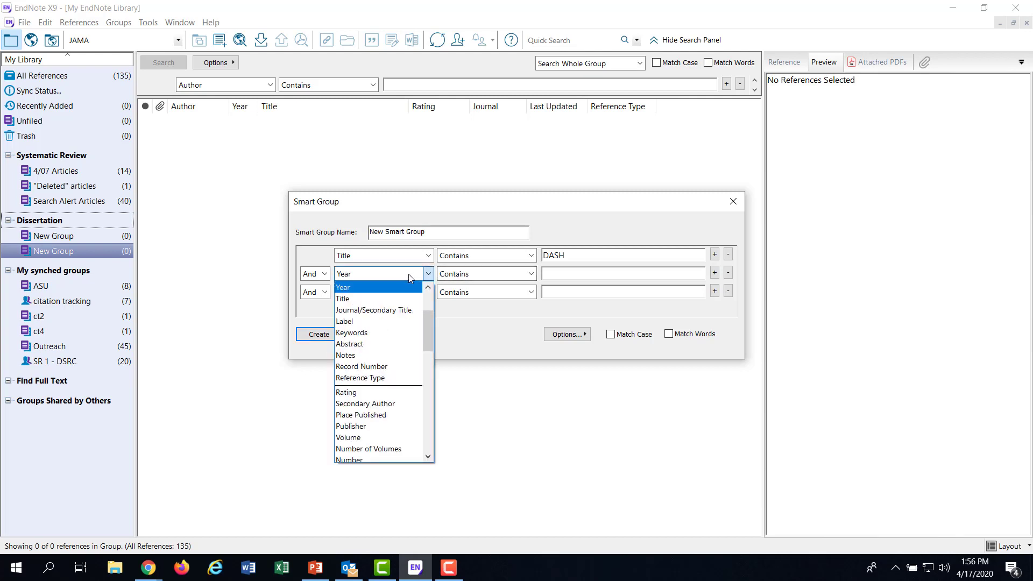
{"action": "left_click", "coordinate": [379, 344]}
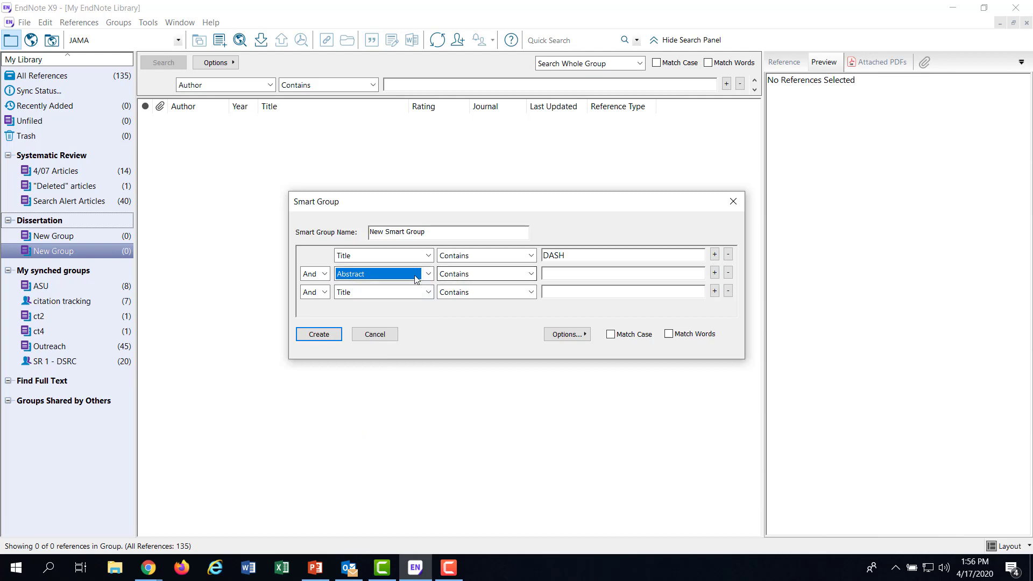
{"action": "left_click", "coordinate": [575, 273]}
{"action": "type", "text": "h"}
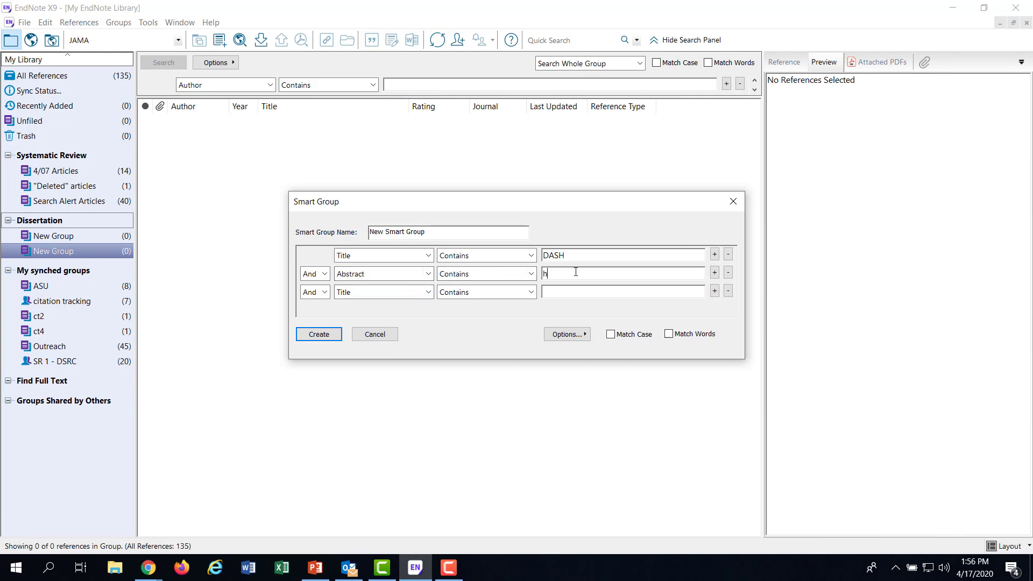
{"action": "type", "text": "ypertension"}
{"action": "left_click", "coordinate": [331, 335]}
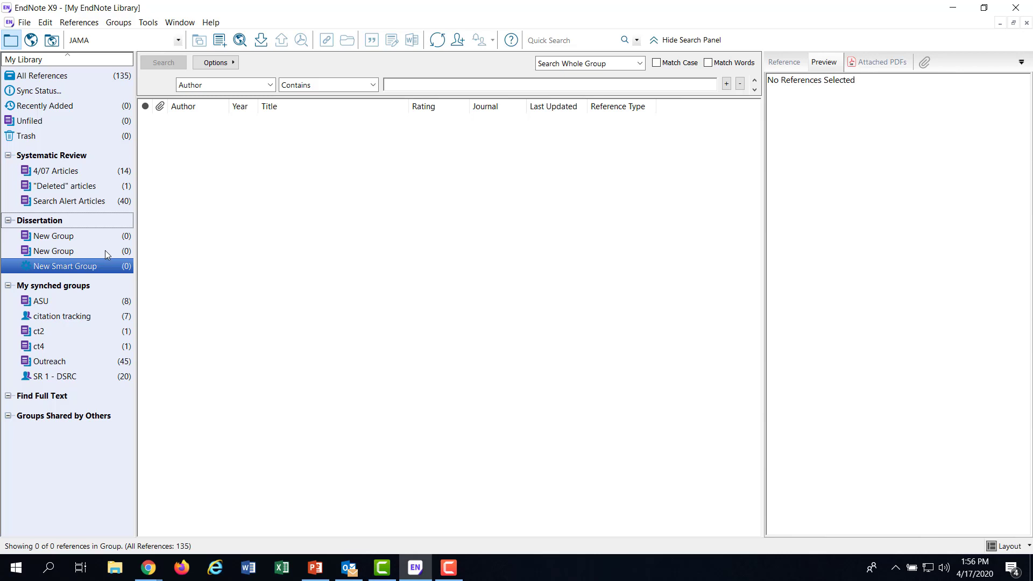
- Delete the second New Group from the Dissertation set and confirm the deletion
{"action": "right_click", "coordinate": [67, 250]}
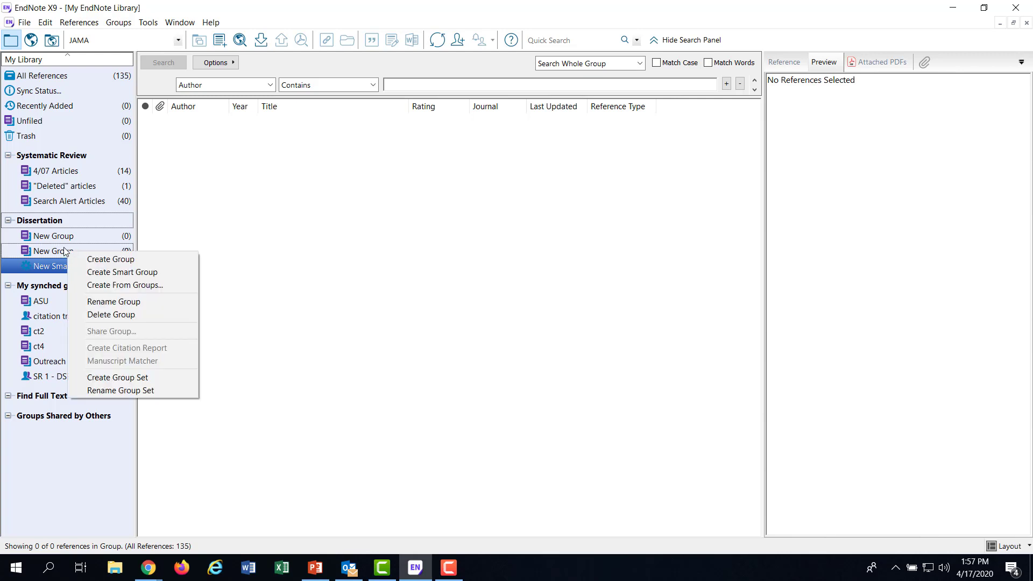
{"action": "left_click", "coordinate": [66, 251]}
{"action": "right_click", "coordinate": [69, 253]}
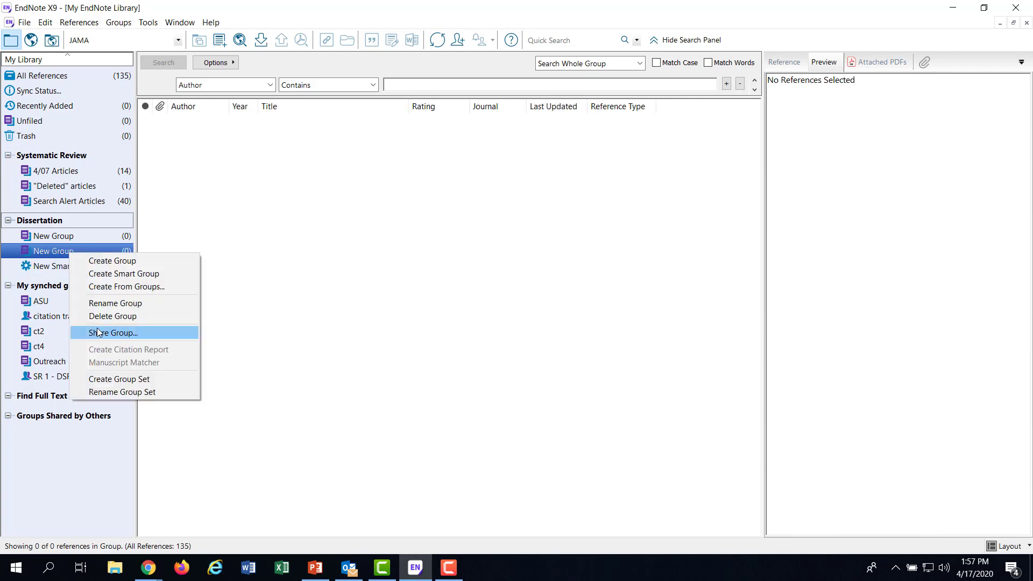
{"action": "left_click", "coordinate": [124, 317]}
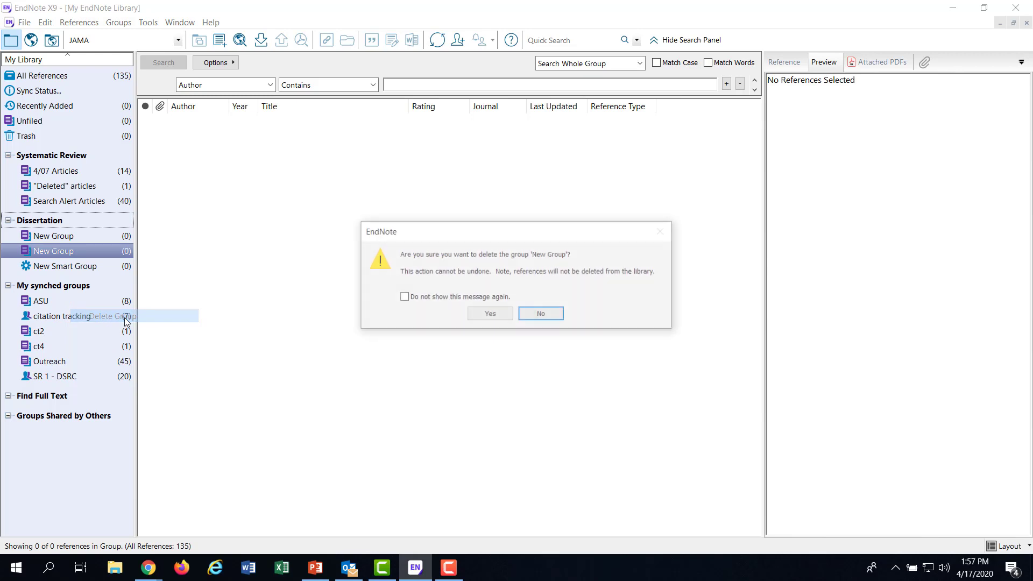
{"action": "left_click", "coordinate": [488, 313]}
- Rename the remaining New Group in the Dissertation set to Chapter 1
{"action": "left_click", "coordinate": [53, 238]}
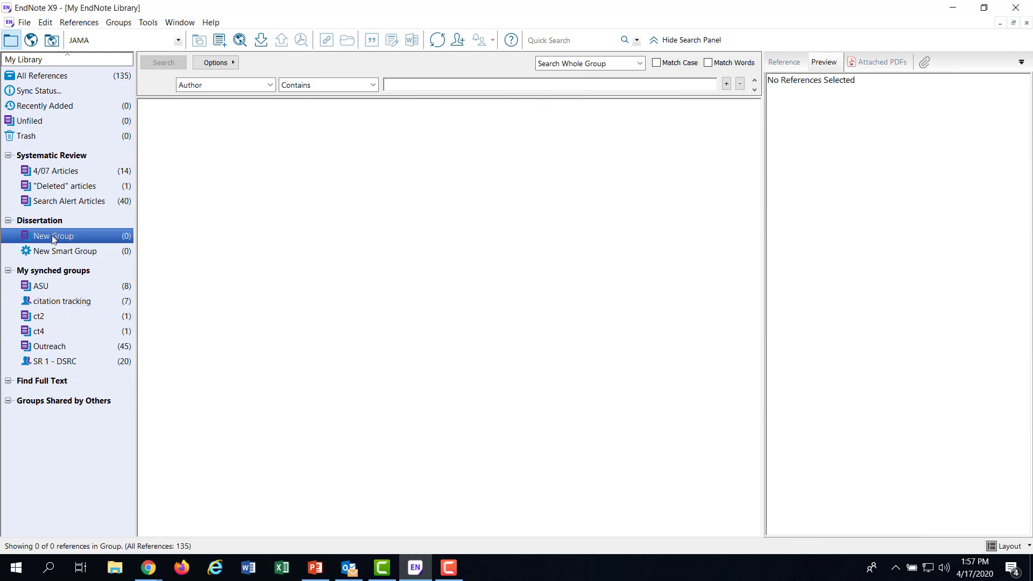
{"action": "right_click", "coordinate": [60, 238]}
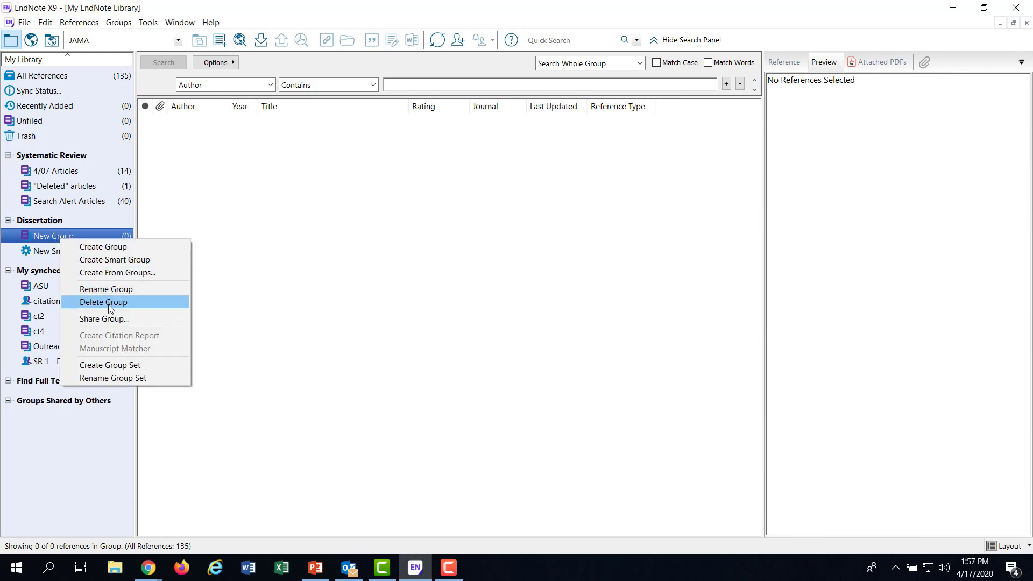
{"action": "left_click", "coordinate": [107, 289]}
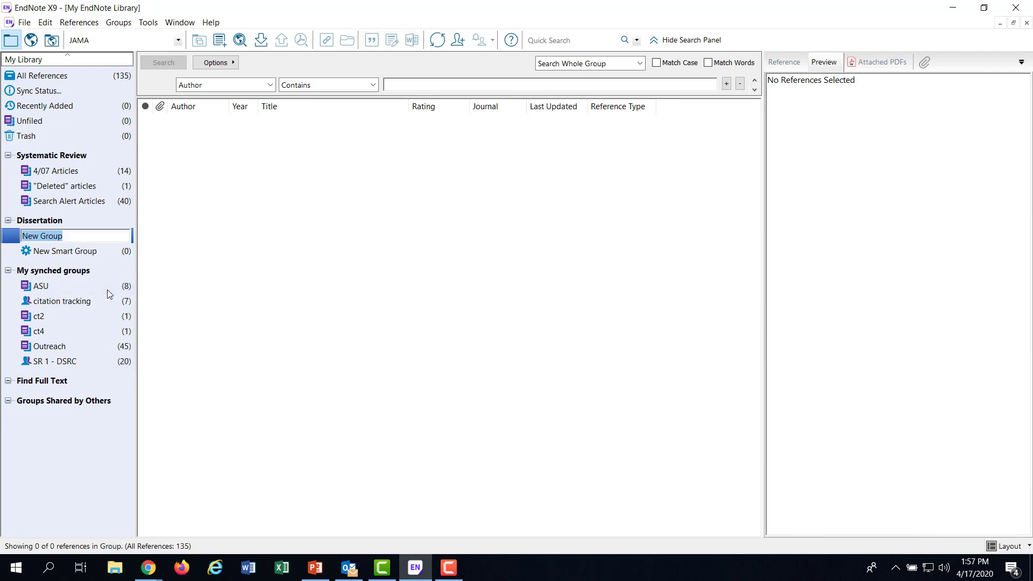
{"action": "type", "text": "Chapter 1"}
{"action": "key", "text": "Return"}
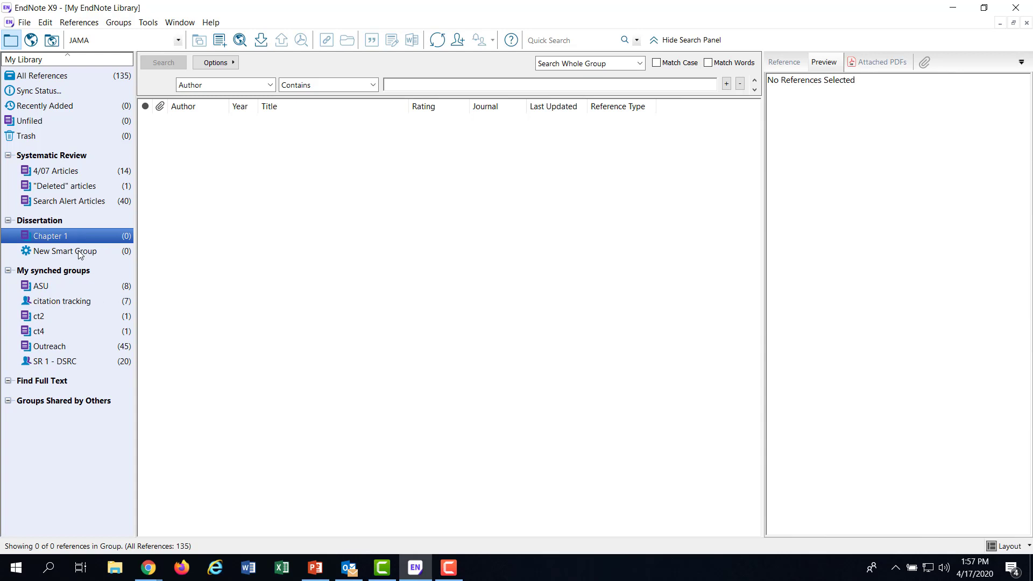
- Open a blank new reference from the full library, review the available reference types, and close it
{"action": "left_click", "coordinate": [37, 225]}
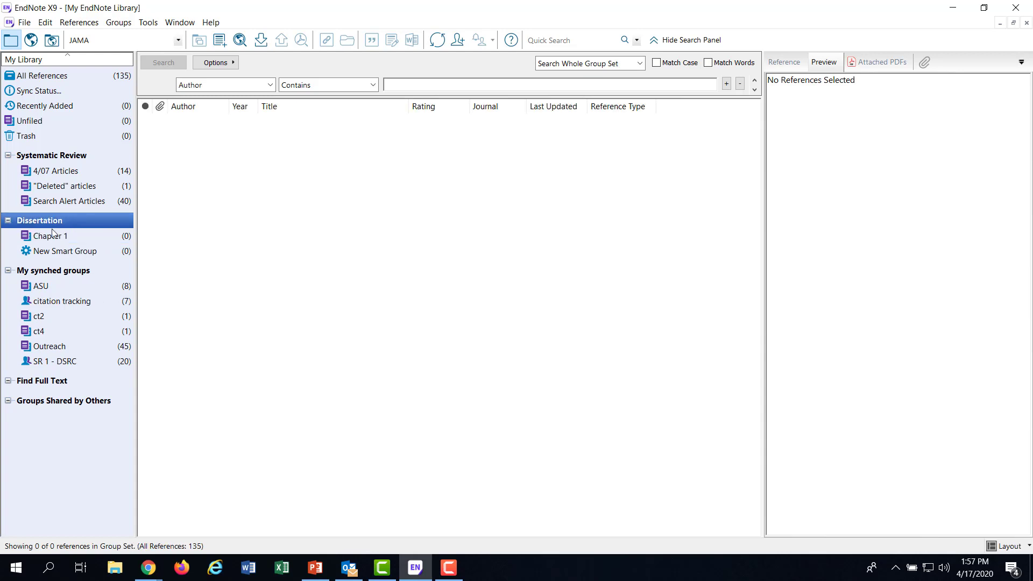
{"action": "left_click", "coordinate": [60, 81]}
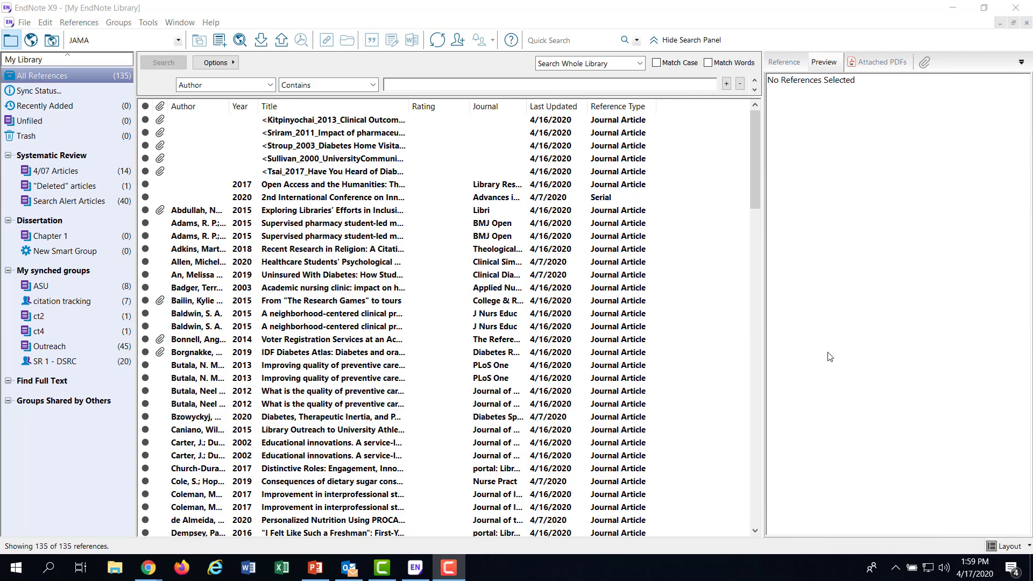
{"action": "left_click", "coordinate": [79, 23]}
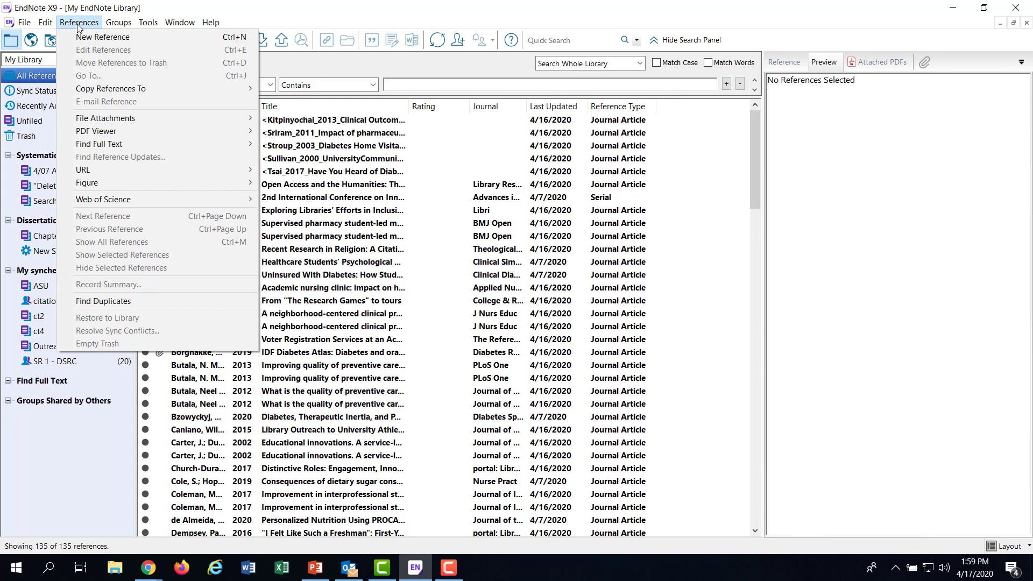
{"action": "left_click", "coordinate": [91, 35]}
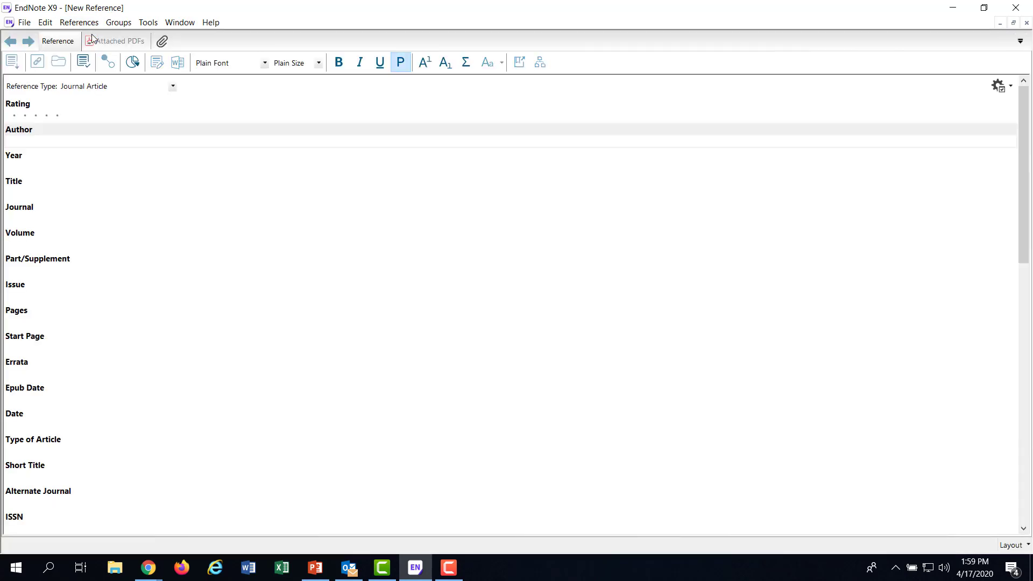
{"action": "left_click", "coordinate": [167, 89]}
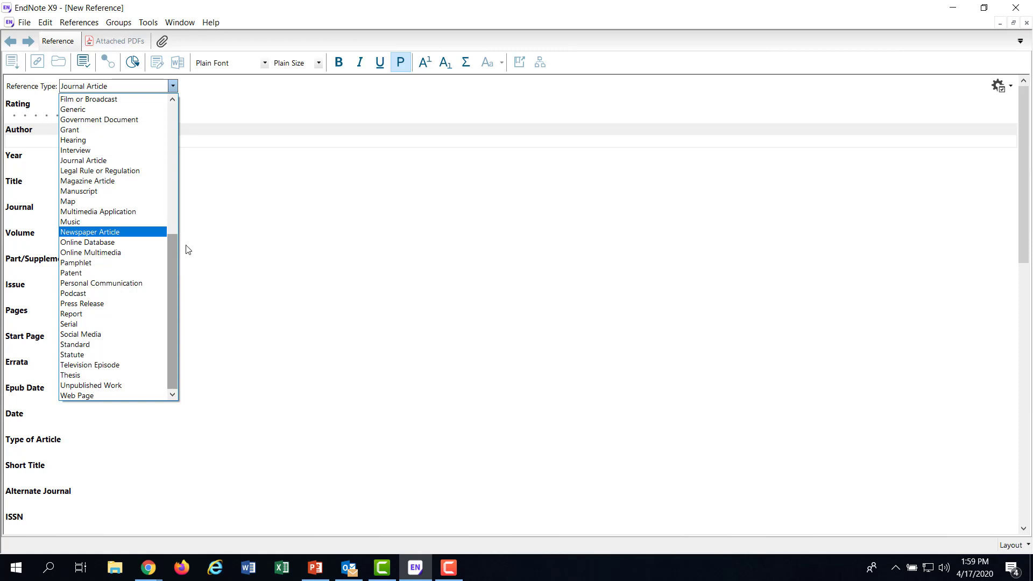
{"action": "left_click", "coordinate": [211, 104]}
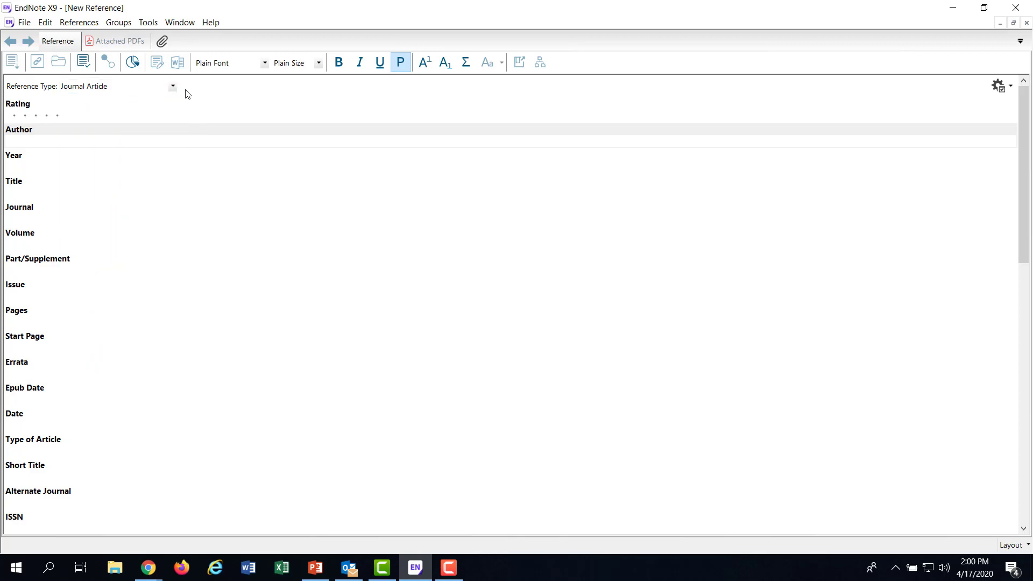
{"action": "left_click", "coordinate": [11, 45]}
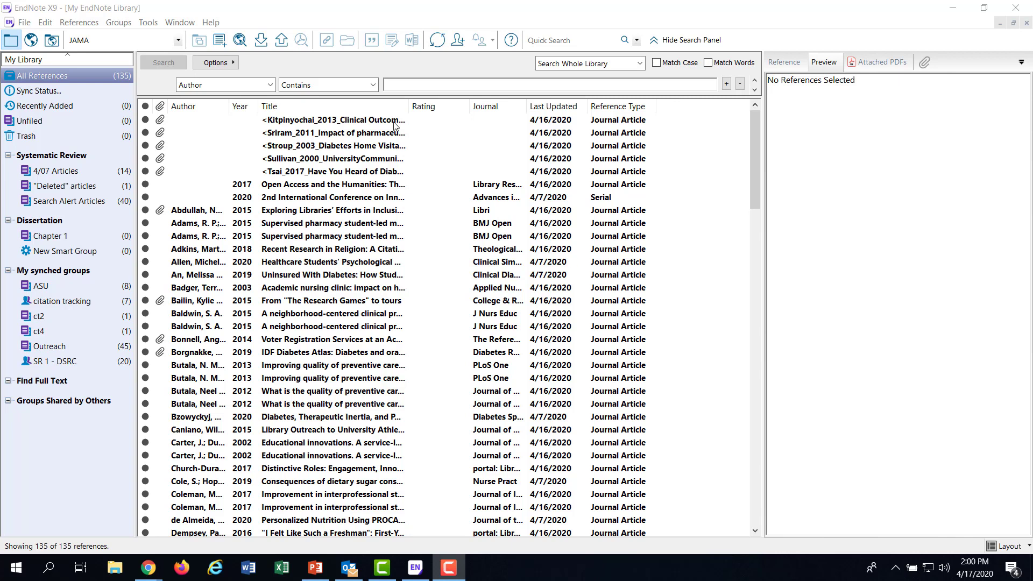
- Import the PDFs from the Systematic Review Articles - 4132020 folder, including files in subfolders, with duplicates set to Import All
{"action": "left_click", "coordinate": [307, 10]}
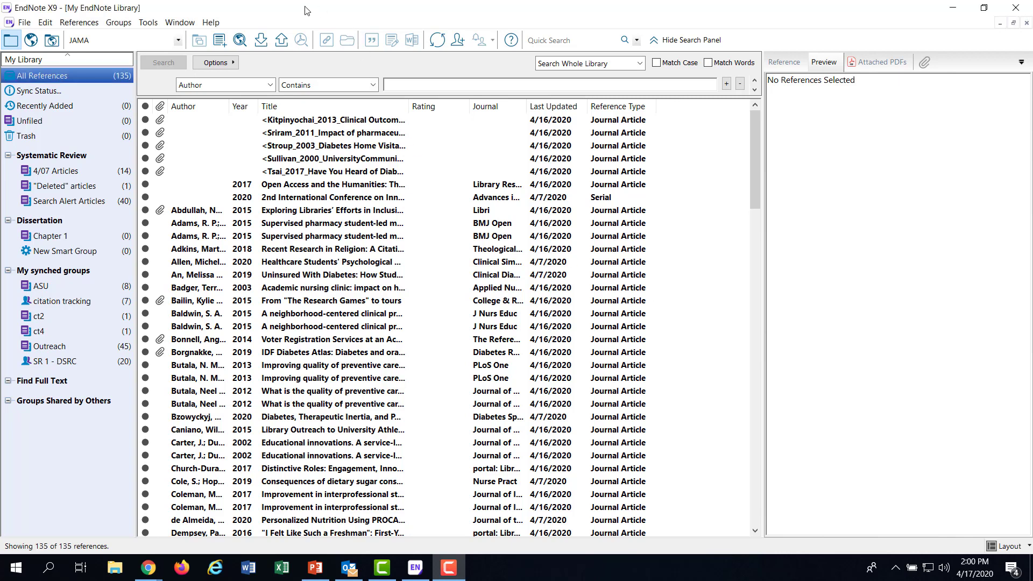
{"action": "left_click", "coordinate": [25, 23]}
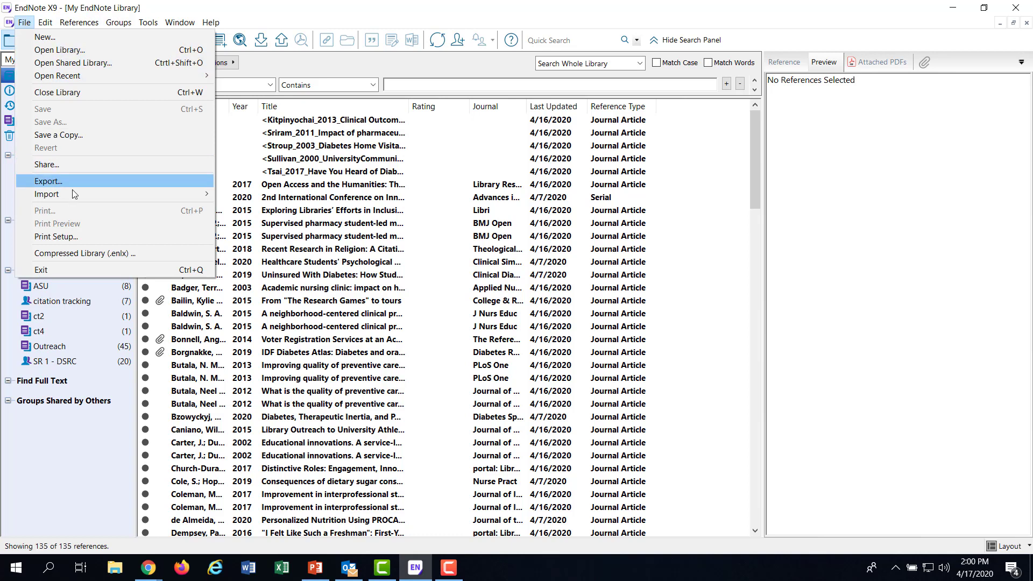
{"action": "mouse_move", "coordinate": [173, 193]}
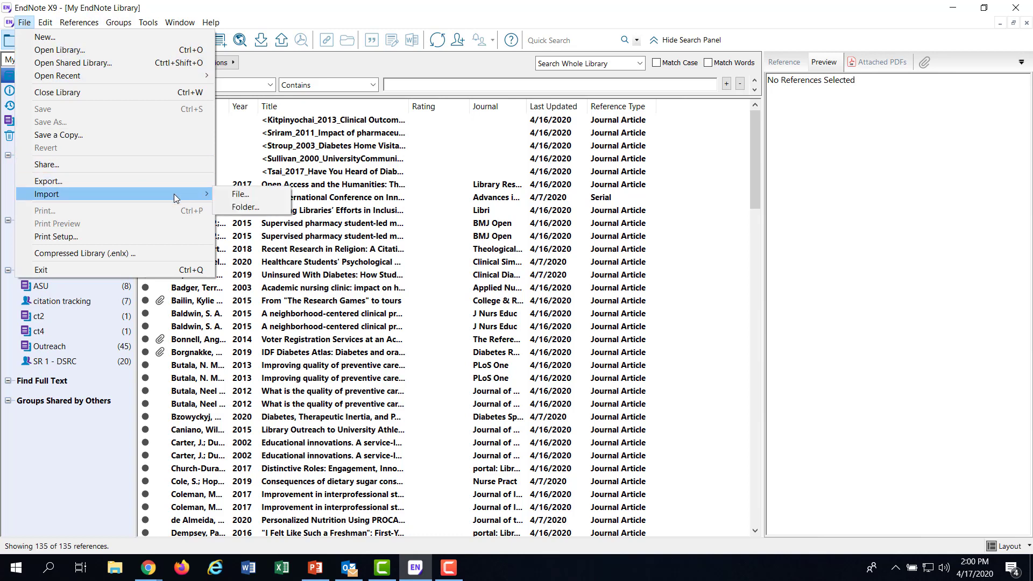
{"action": "left_click", "coordinate": [241, 208]}
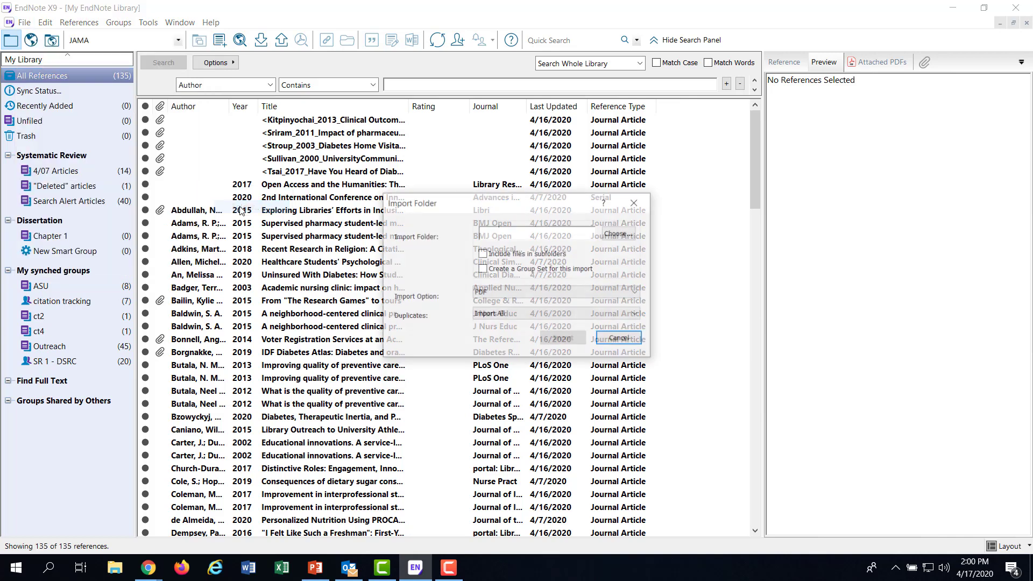
{"action": "left_click", "coordinate": [623, 236]}
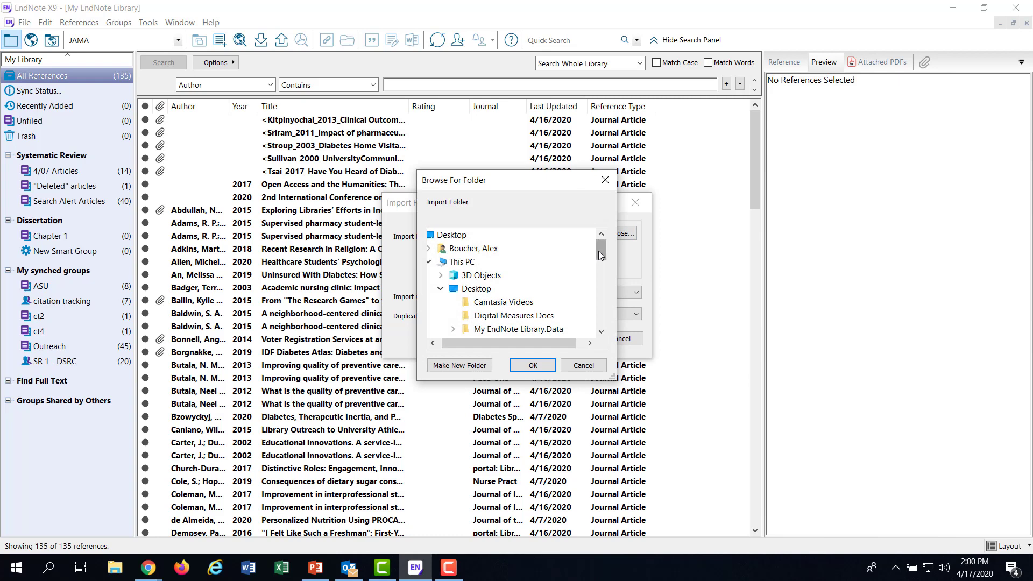
{"action": "left_click_drag", "start_coordinate": [599, 251], "coordinate": [598, 270]}
{"action": "left_click", "coordinate": [548, 290]}
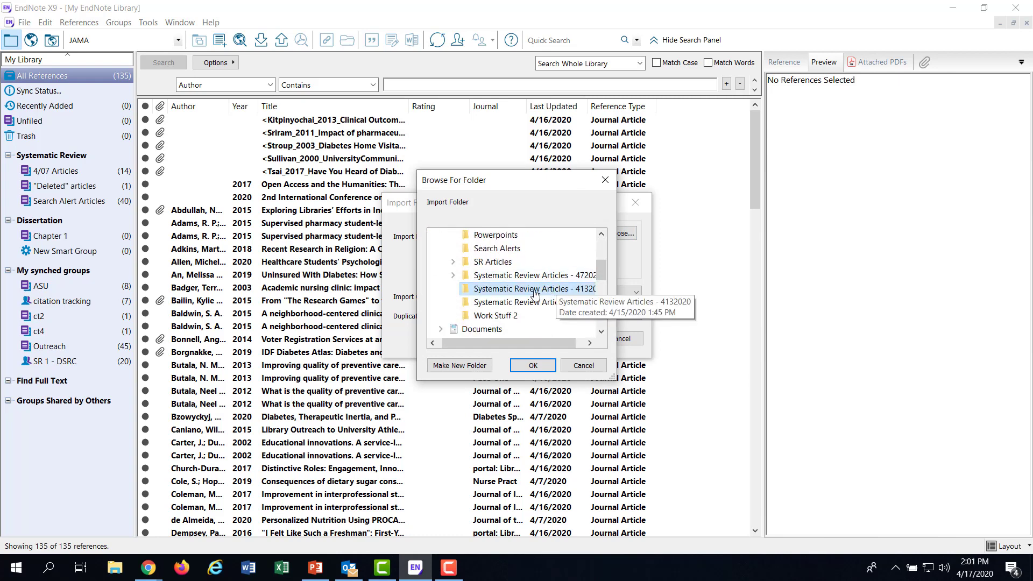
{"action": "left_click", "coordinate": [533, 366]}
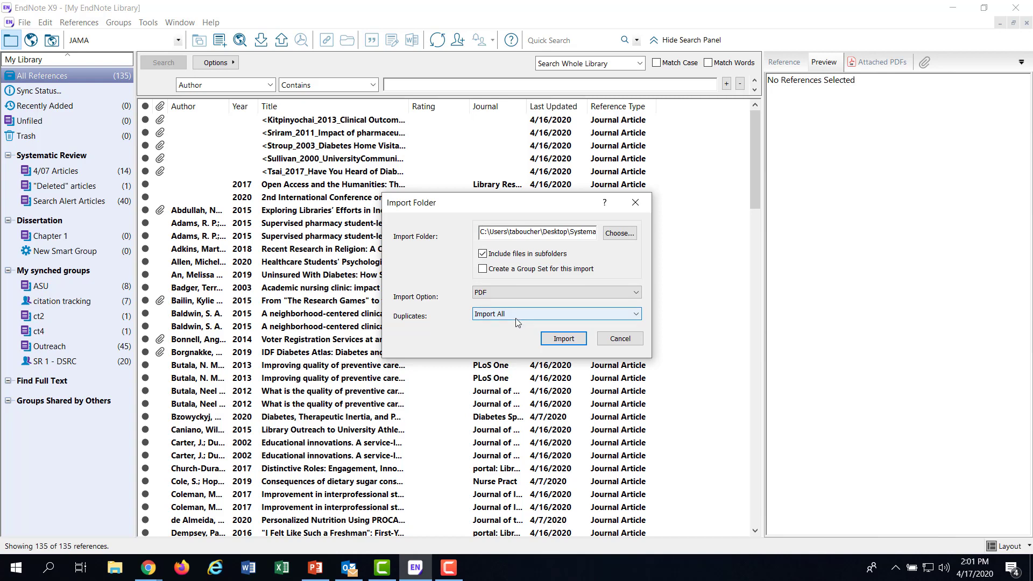
{"action": "left_click", "coordinate": [564, 339]}
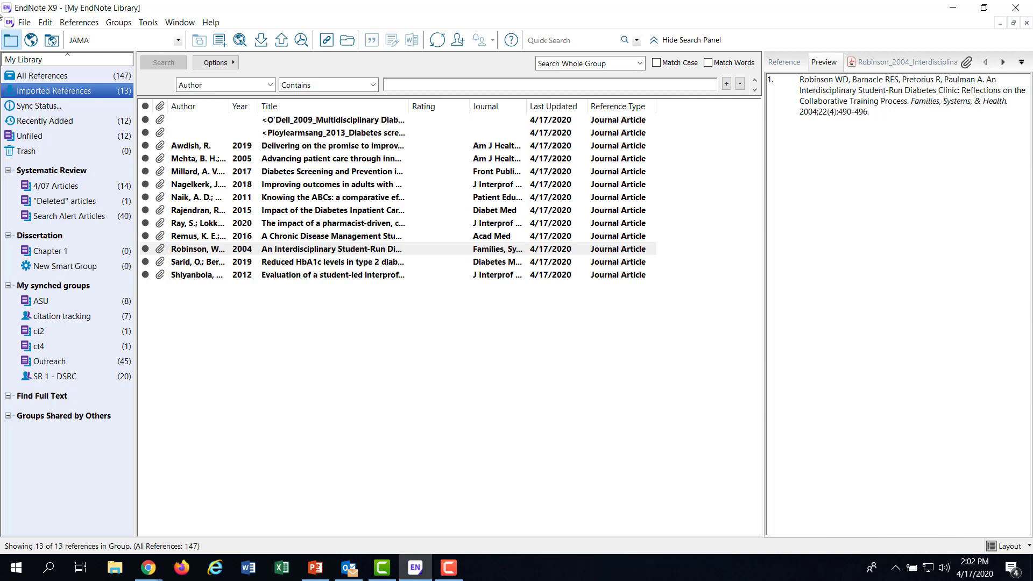
- Add all the imported references to the Chapter 1 group and return to the full reference list
{"action": "left_click", "coordinate": [316, 121]}
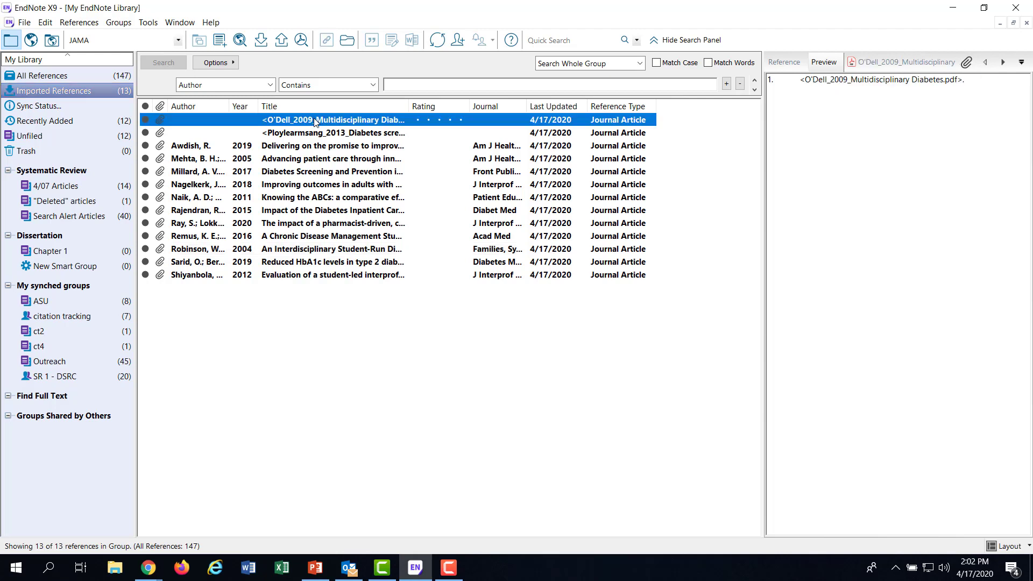
{"action": "left_click", "coordinate": [320, 147]}
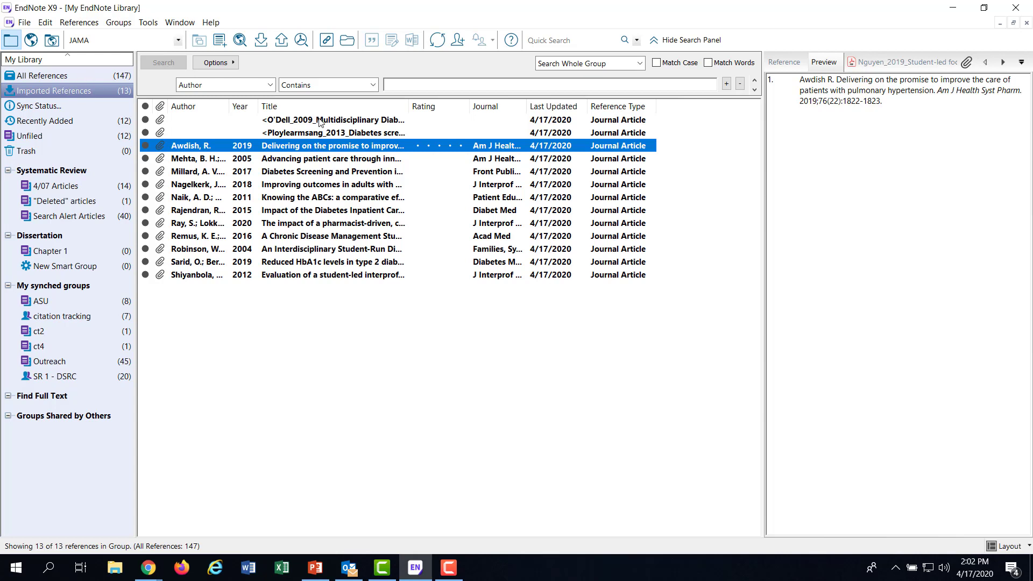
{"action": "left_click", "coordinate": [319, 123]}
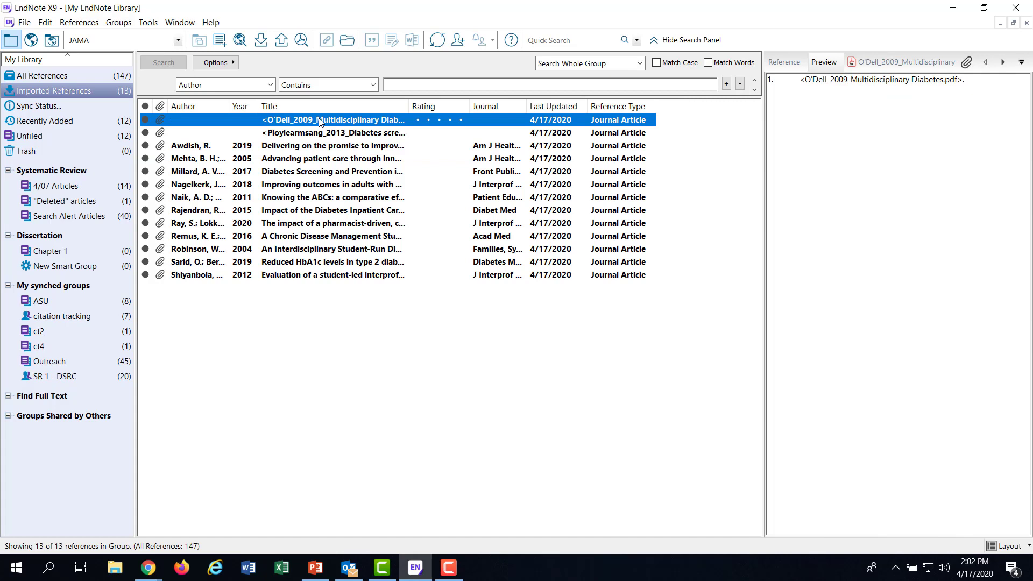
{"action": "key", "text": "shift+Down"}
{"action": "key", "text": "shift+Down"}
{"action": "key", "text": "shift+Down"}
{"action": "key", "text": "shift+Down"}
{"action": "key", "text": "shift+Down"}
{"action": "key", "text": "shift+Down"}
{"action": "key", "text": "shift+Down"}
{"action": "key", "text": "shift+Down"}
{"action": "key", "text": "shift+Down"}
{"action": "key", "text": "shift+Down"}
{"action": "key", "text": "shift+Down"}
{"action": "key", "text": "shift+Down"}
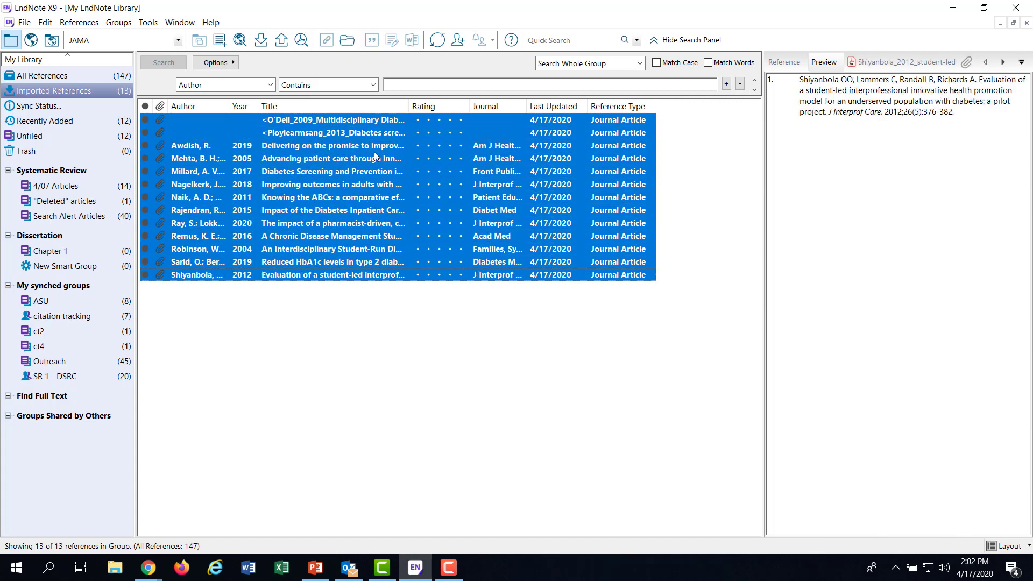
{"action": "left_click_drag", "start_coordinate": [392, 184], "coordinate": [53, 252]}
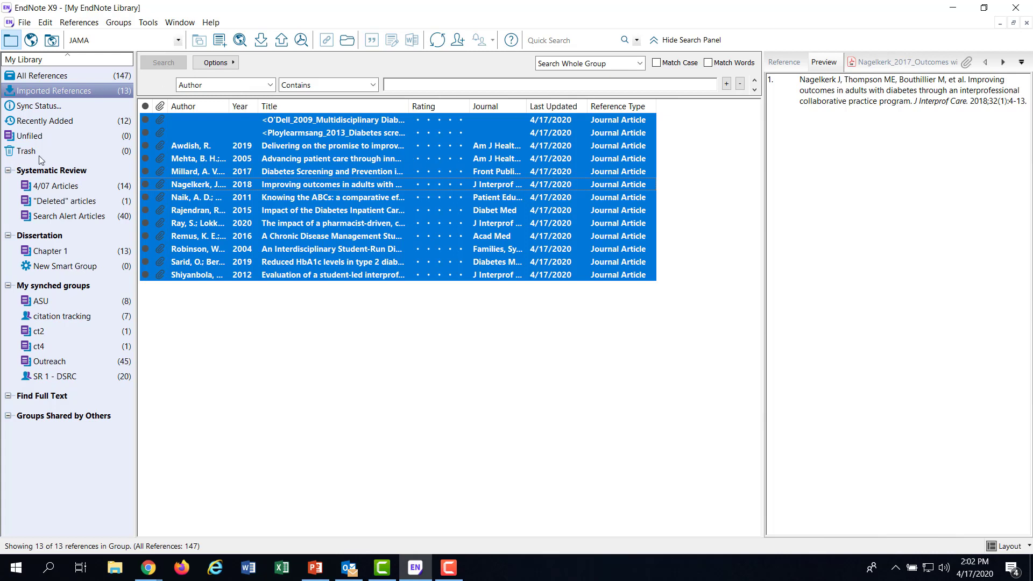
{"action": "left_click", "coordinate": [63, 76]}
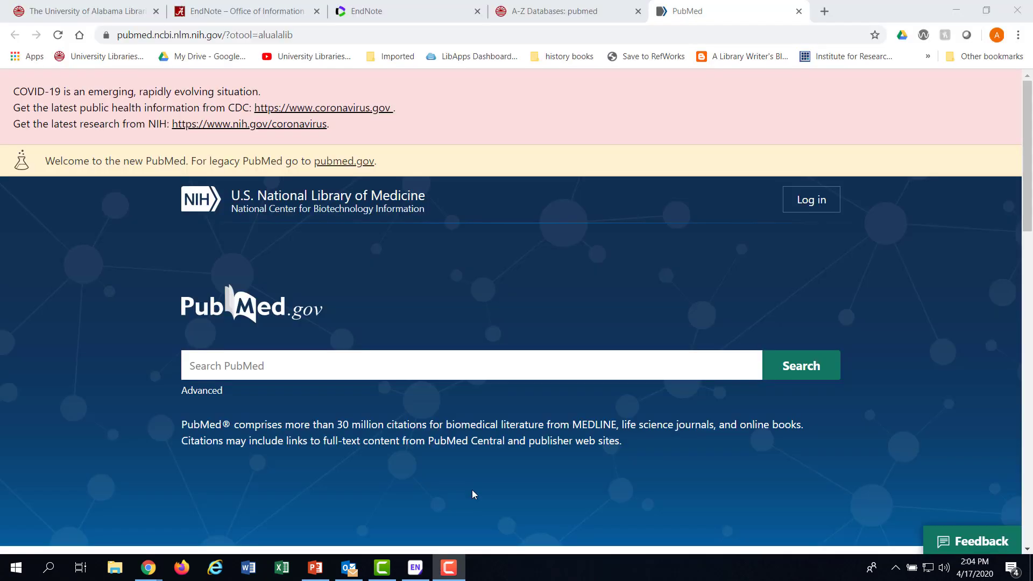
- Search PubMed in the browser for dash diet hypertension
{"action": "left_click", "coordinate": [346, 368]}
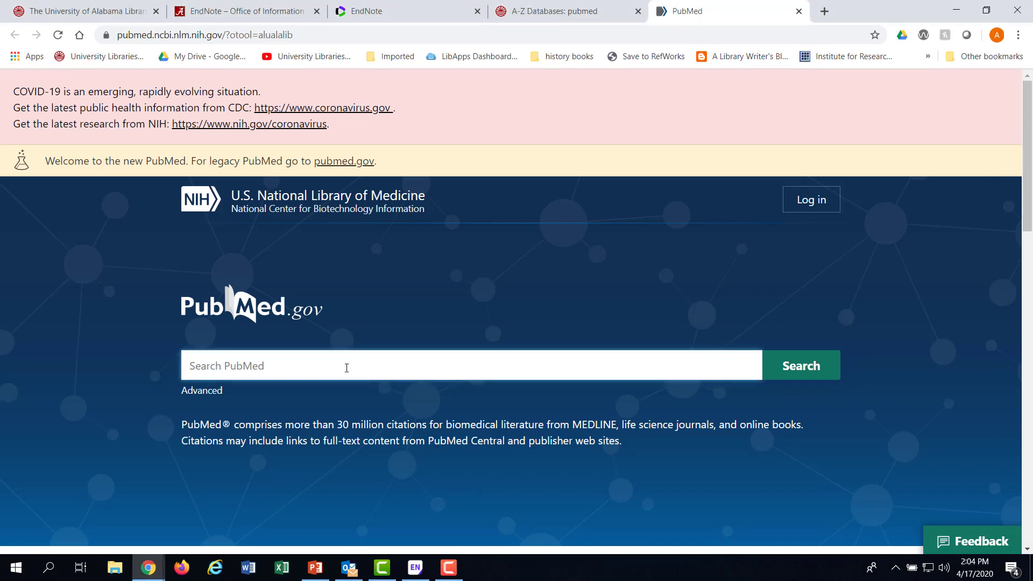
{"action": "type", "text": "Dash"}
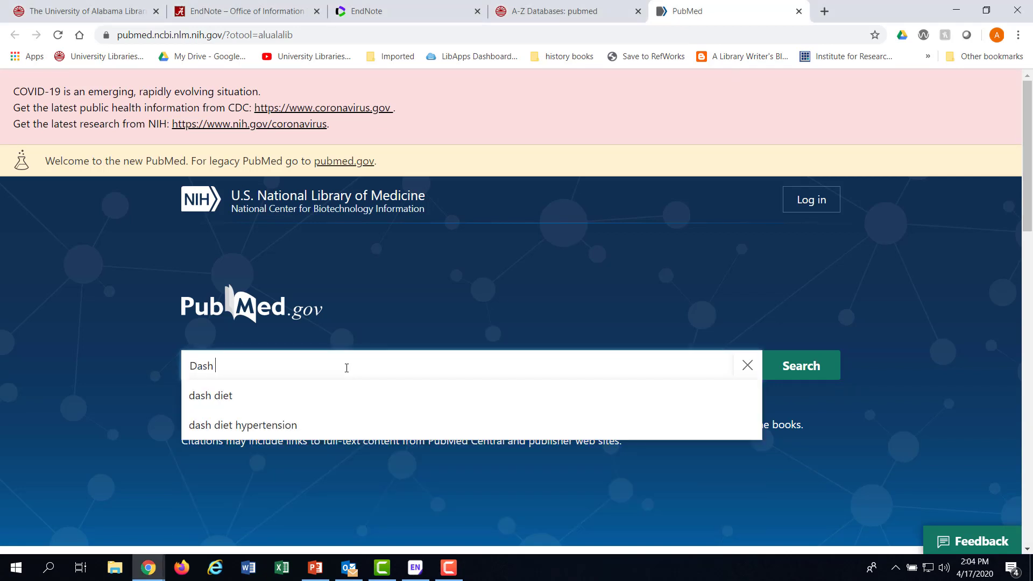
{"action": "type", "text": " diet"}
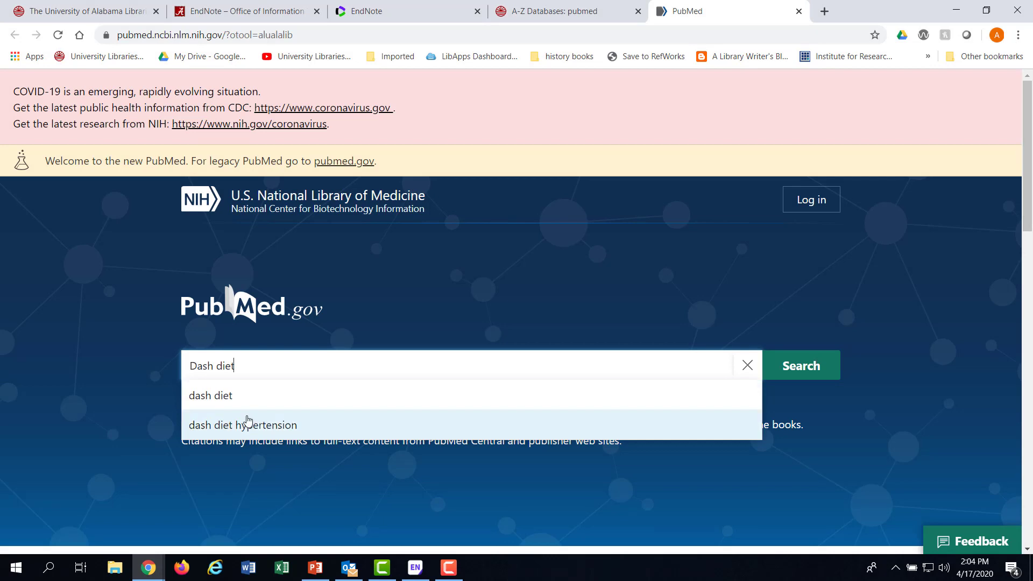
{"action": "left_click", "coordinate": [248, 424]}
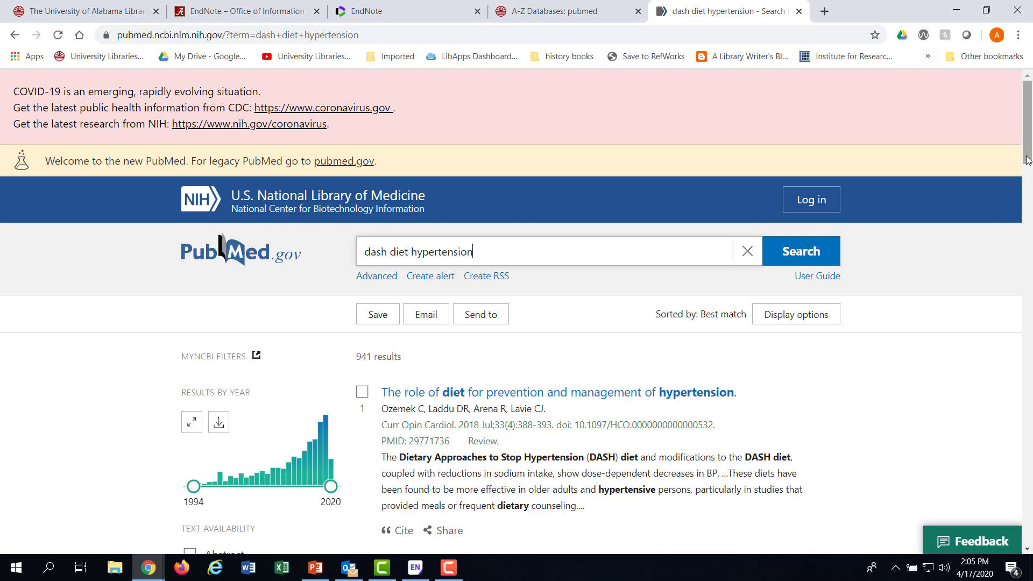
{"action": "left_click_drag", "start_coordinate": [1028, 160], "coordinate": [835, 173]}
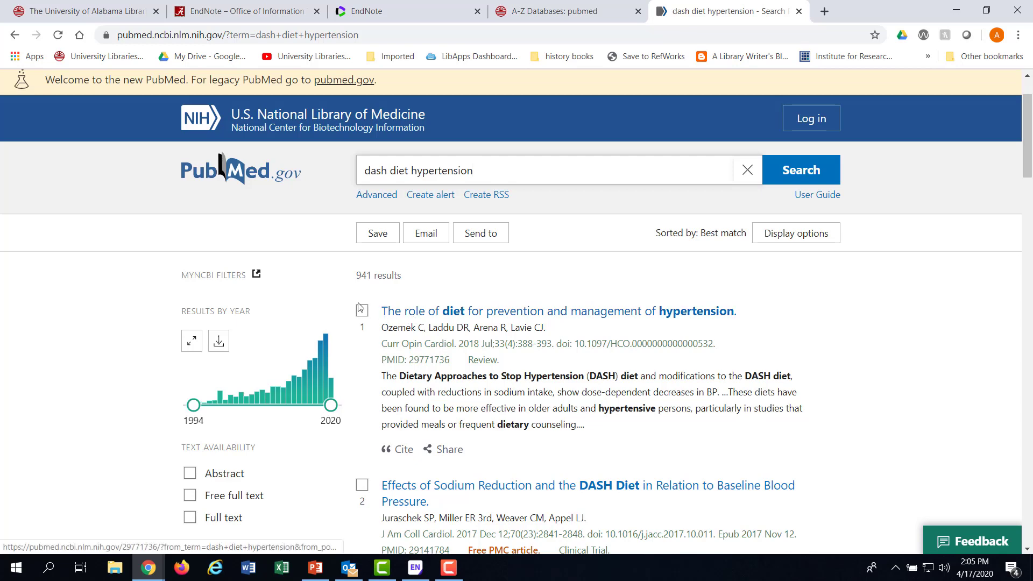
{"action": "mouse_move", "coordinate": [1024, 166]}
{"action": "left_mouse_down"}
{"action": "mouse_move", "coordinate": [1018, 224]}
{"action": "mouse_move", "coordinate": [1015, 183]}
{"action": "left_mouse_up"}
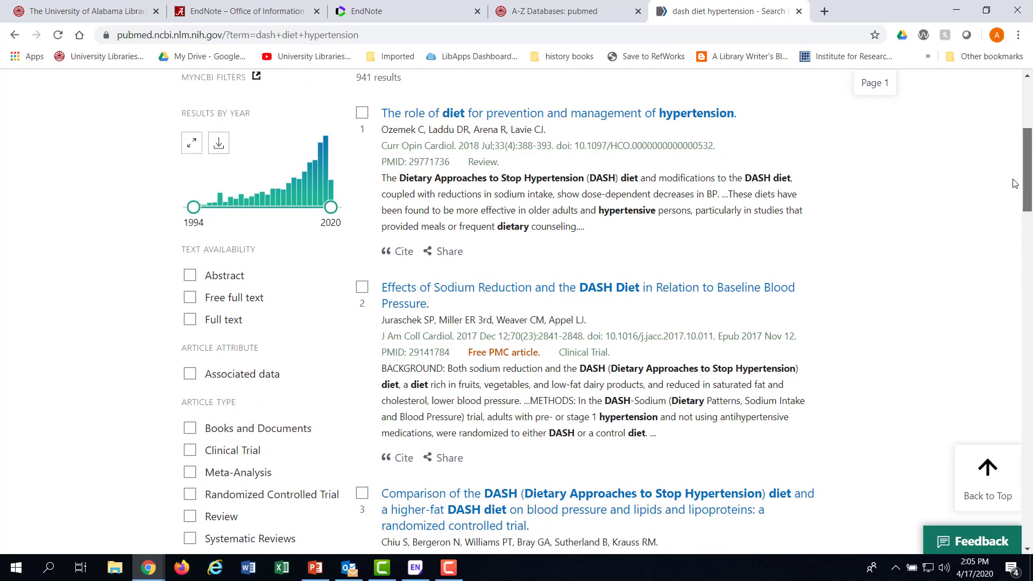
{"action": "scroll", "coordinate": [1015, 183], "scroll_direction": "up", "scroll_amount": 1}
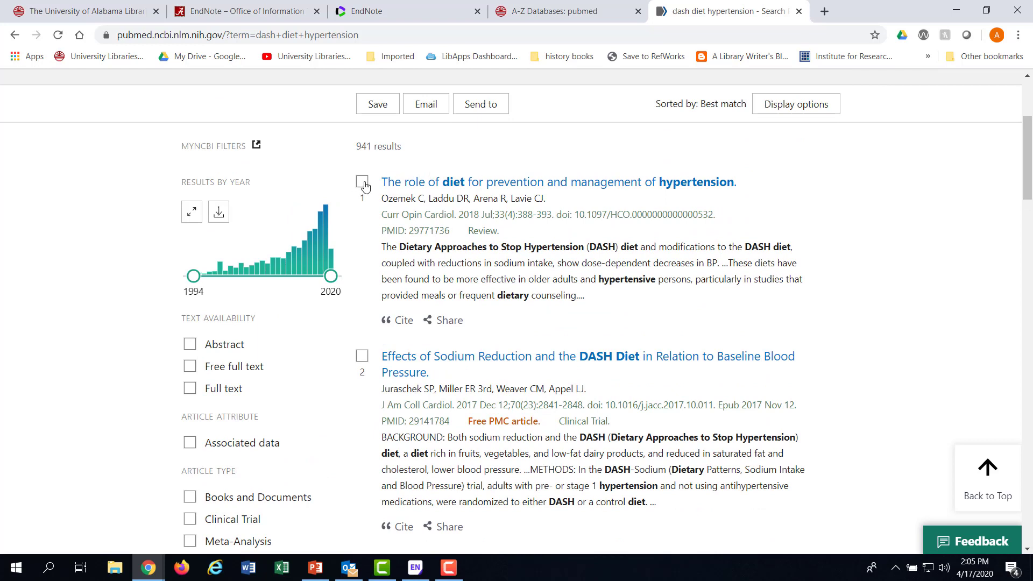
{"action": "left_click", "coordinate": [363, 183]}
{"action": "left_click", "coordinate": [363, 183]}
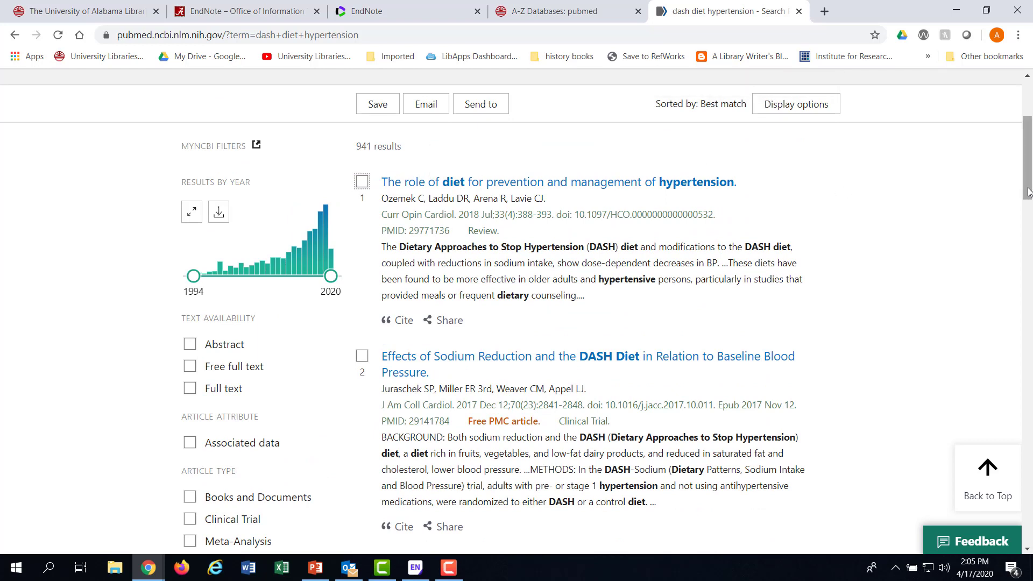
- Send all results on this page to a citation manager file and download it
{"action": "scroll", "coordinate": [1029, 191], "scroll_direction": "up", "scroll_amount": 1}
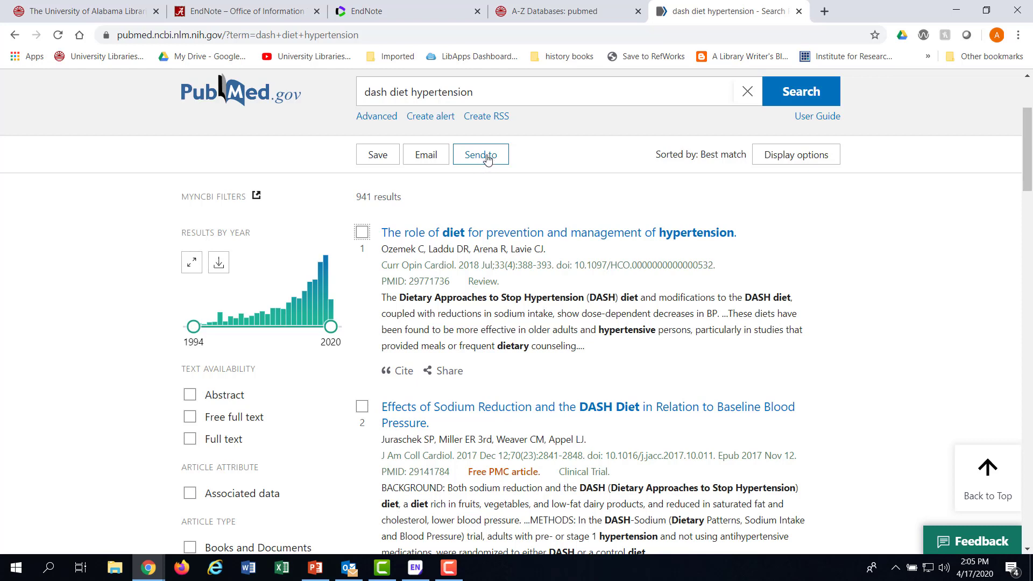
{"action": "left_click", "coordinate": [486, 156]}
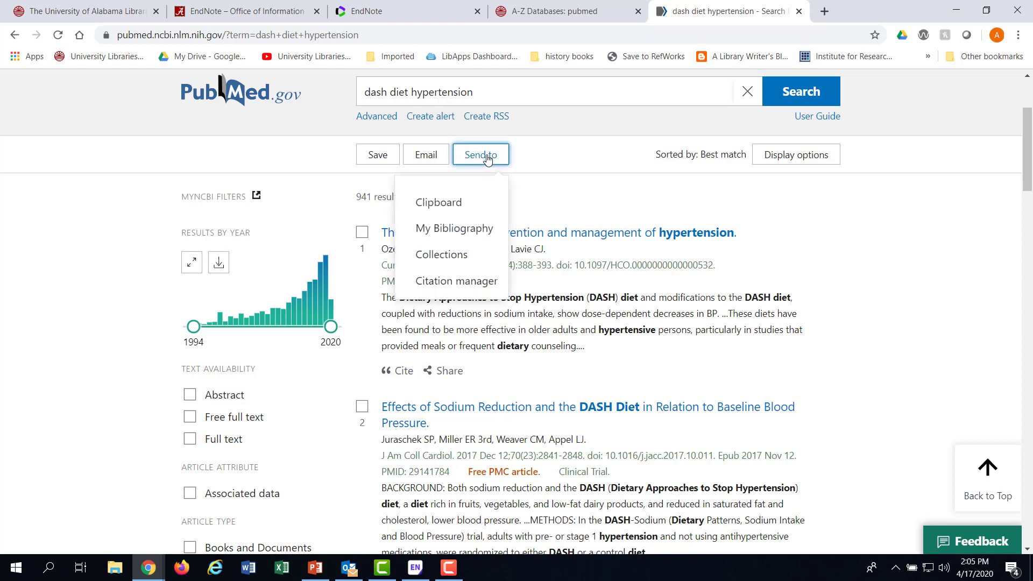
{"action": "left_click", "coordinate": [445, 284]}
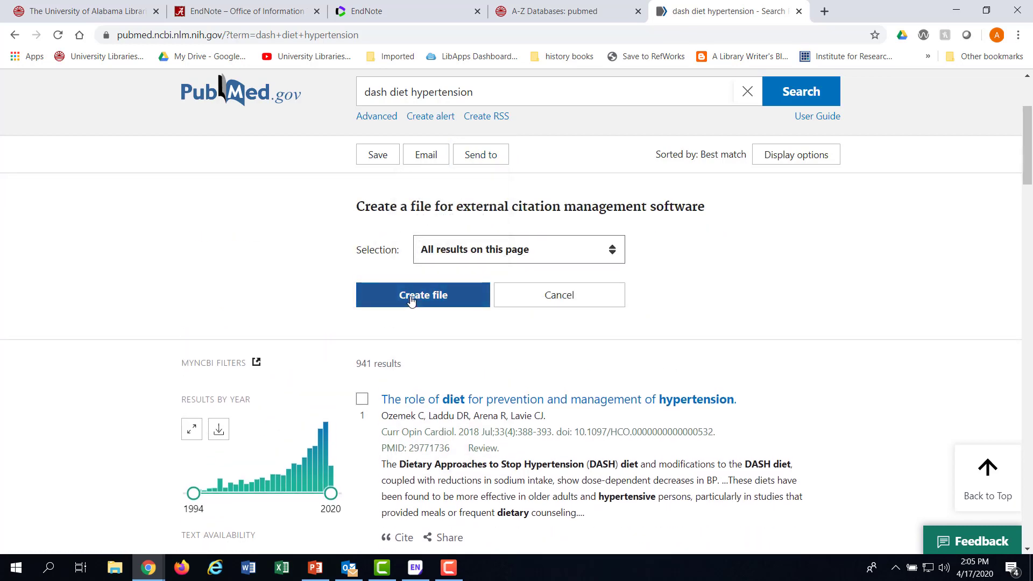
{"action": "left_click", "coordinate": [528, 253]}
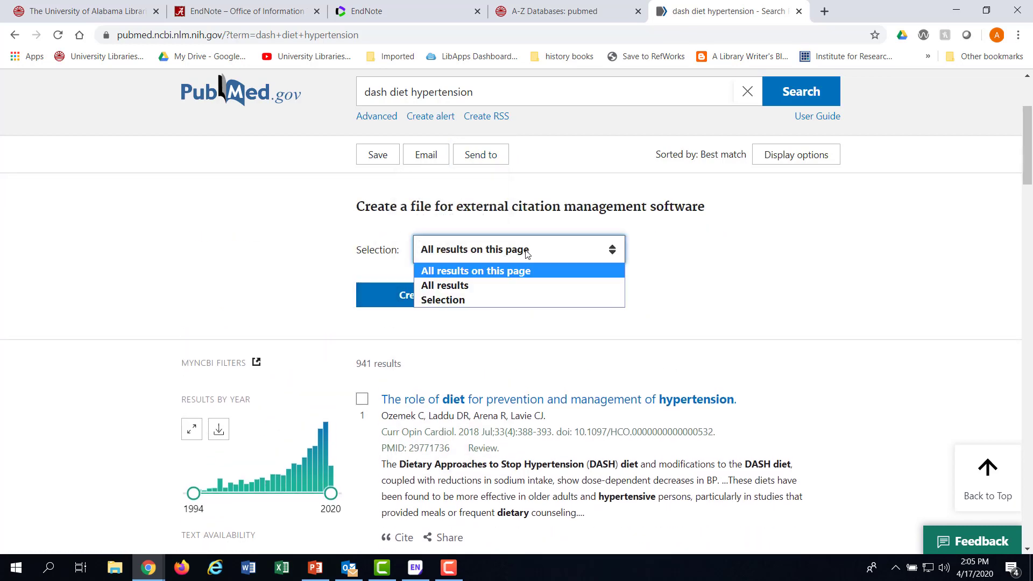
{"action": "left_click", "coordinate": [497, 273]}
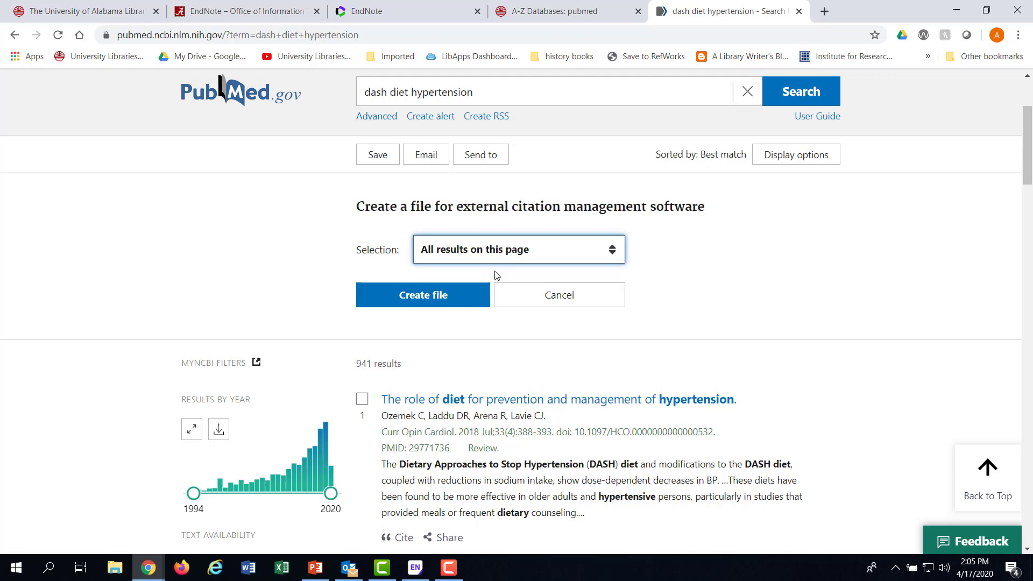
{"action": "left_click", "coordinate": [436, 297]}
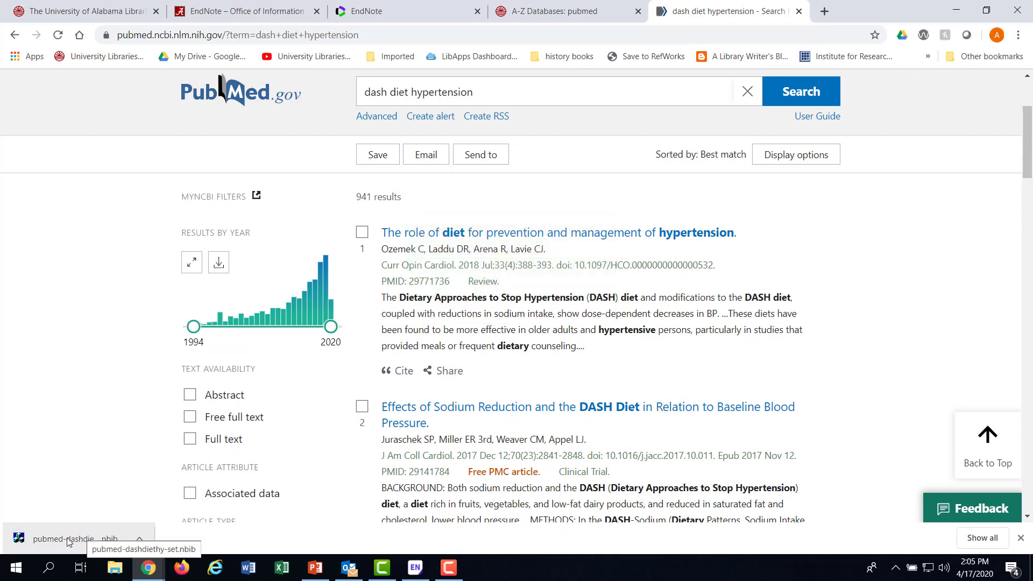
- Open the downloaded PubMed file in EndNote, add all its imported references to the Chapter 1 group, and check the Dissertation groups
{"action": "left_click", "coordinate": [68, 540]}
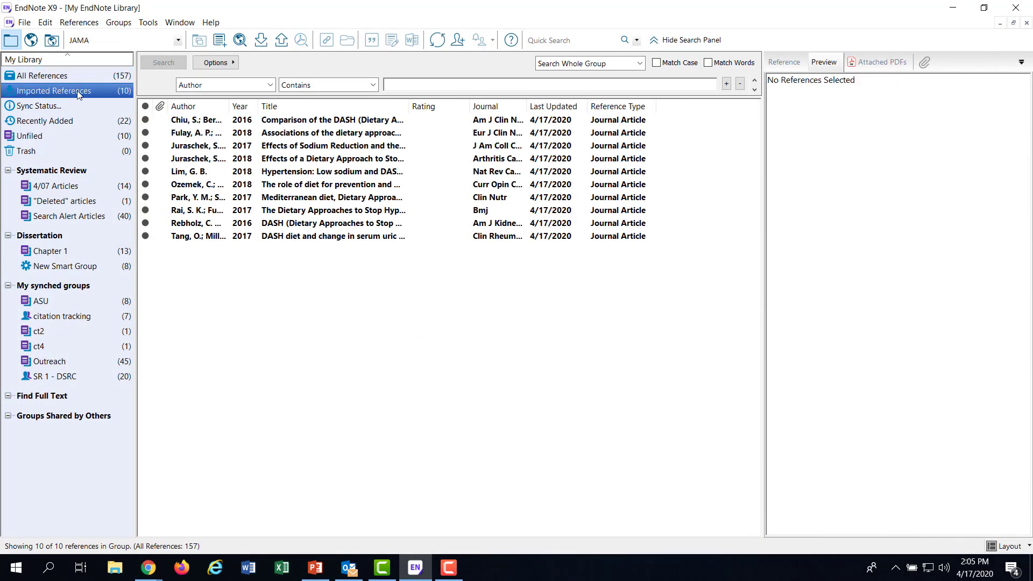
{"action": "left_click", "coordinate": [337, 120]}
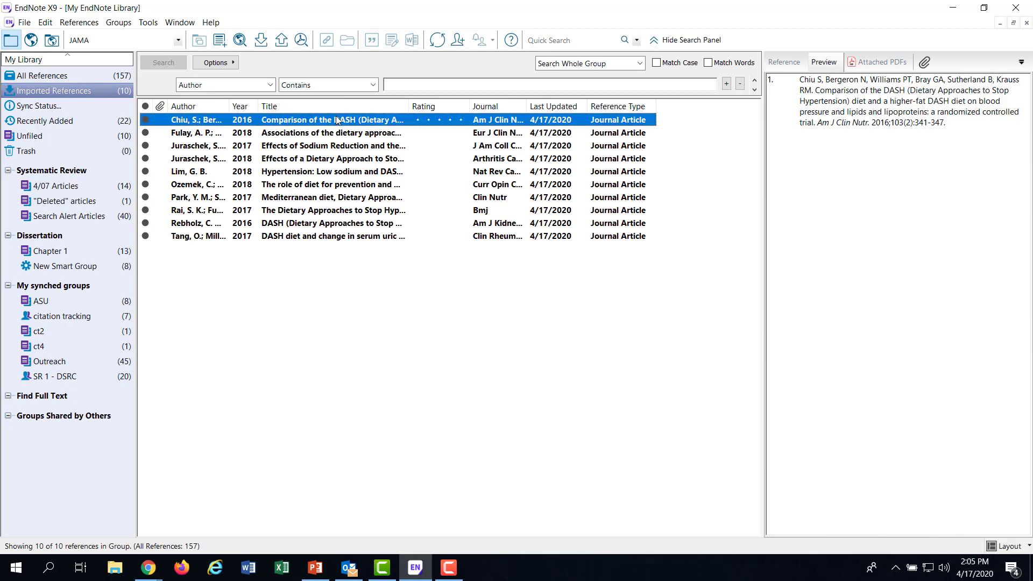
{"action": "left_click", "coordinate": [365, 131], "text": "shift"}
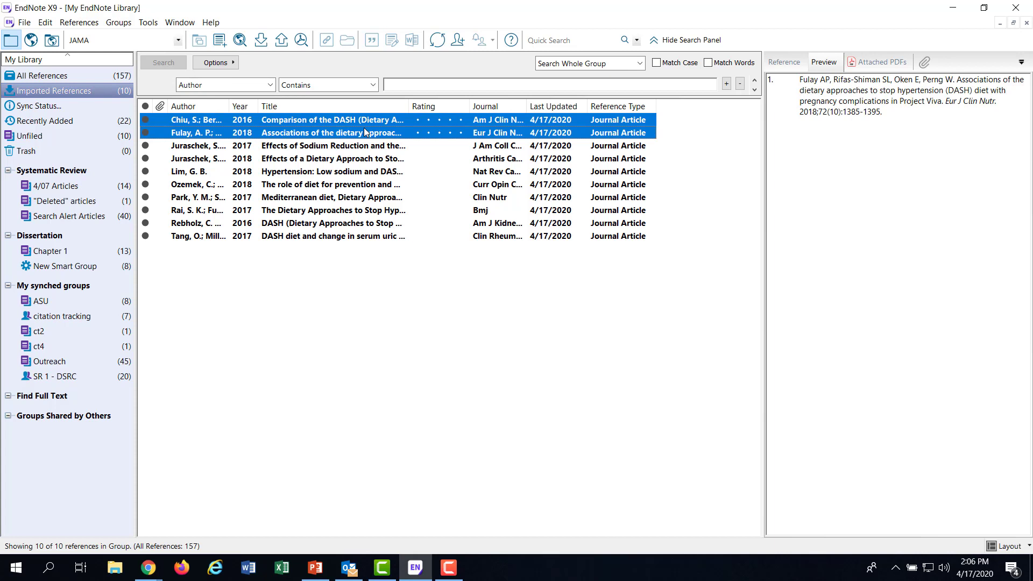
{"action": "key", "text": "shift+Down"}
{"action": "key", "text": "shift+Down"}
{"action": "key", "text": "shift+End"}
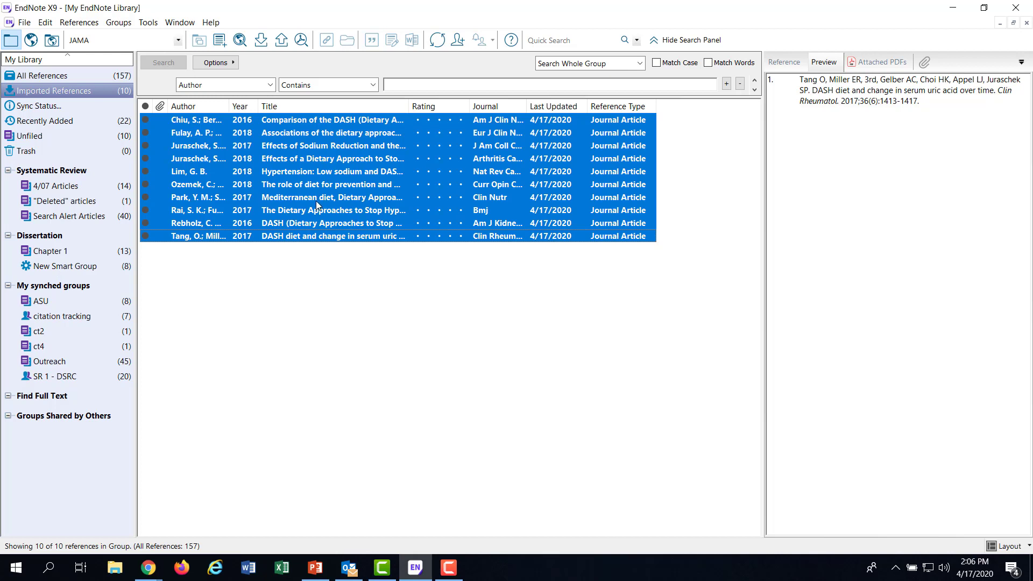
{"action": "left_click_drag", "start_coordinate": [365, 184], "coordinate": [57, 255]}
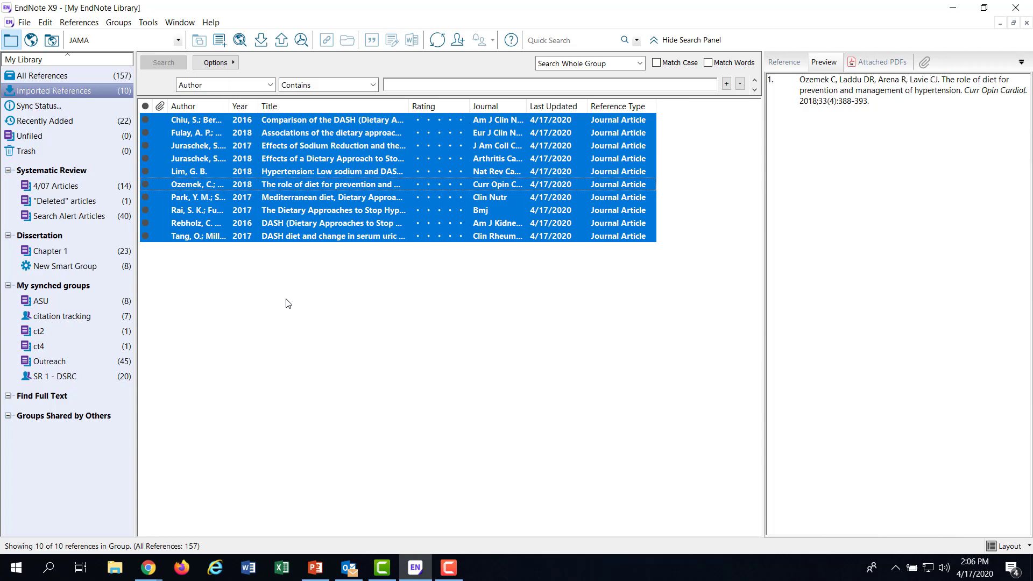
{"action": "left_click", "coordinate": [68, 253]}
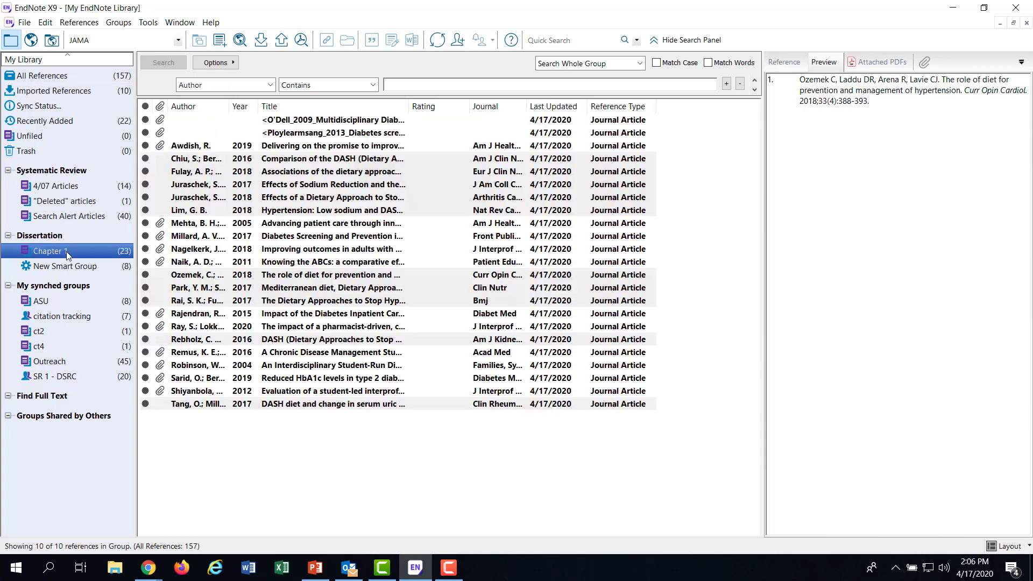
{"action": "left_click", "coordinate": [65, 267]}
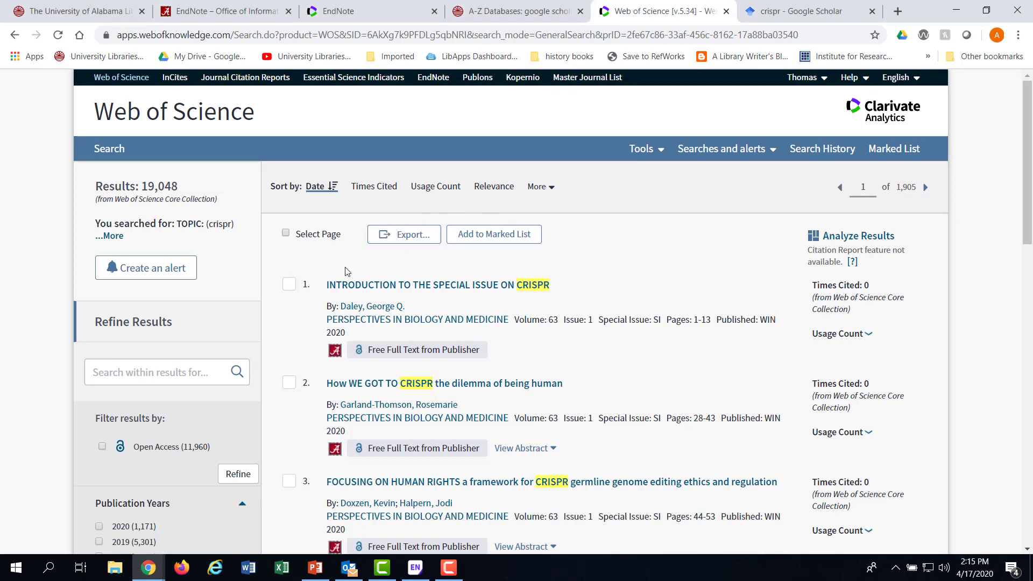
- Show the export options for the first two Web of Science crispr results and the citation options for the first Google Scholar result
{"action": "left_click", "coordinate": [290, 285]}
{"action": "left_click", "coordinate": [290, 383]}
{"action": "left_click", "coordinate": [415, 233]}
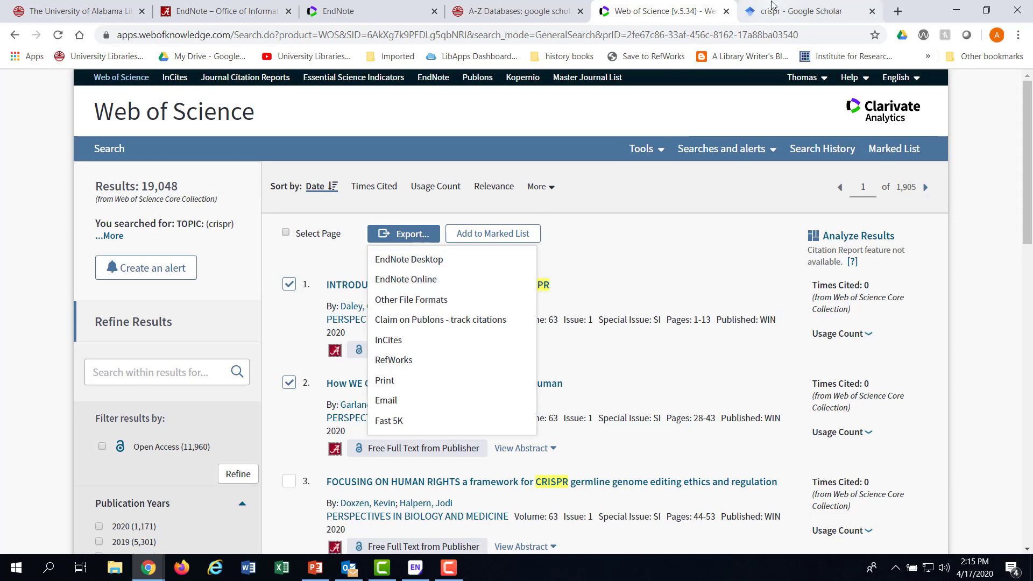
{"action": "left_click", "coordinate": [801, 10]}
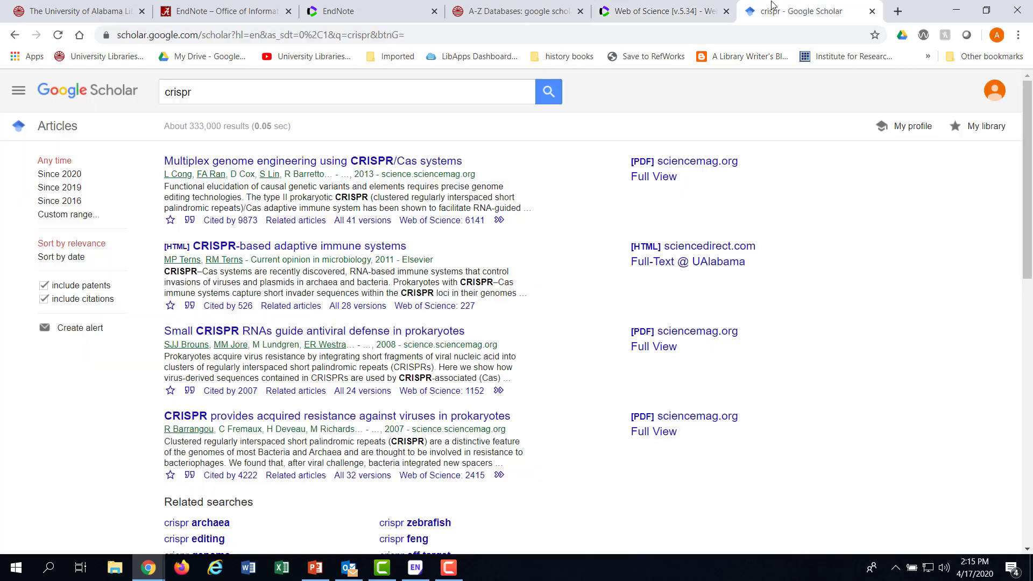
{"action": "left_click", "coordinate": [190, 221]}
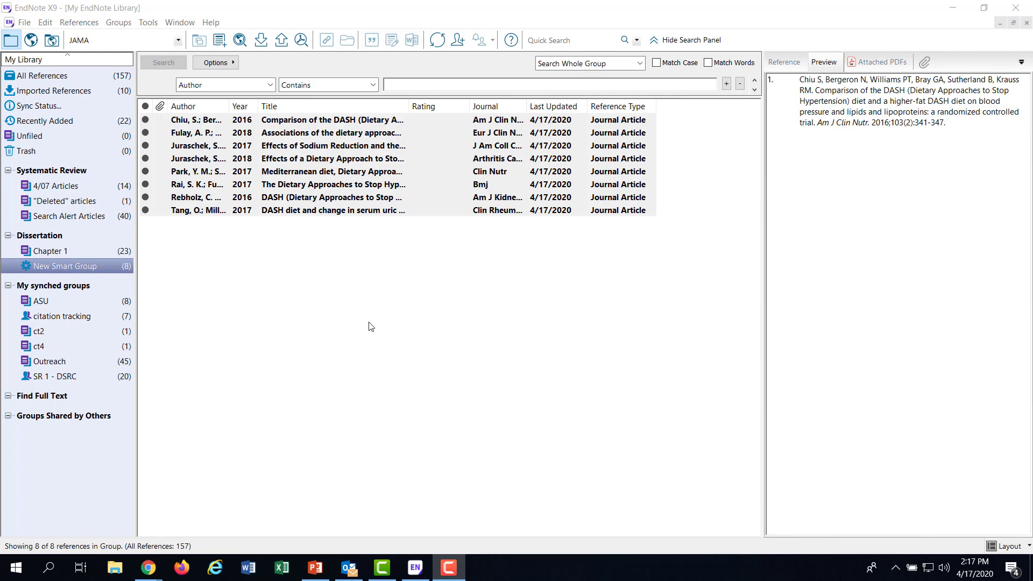
{"action": "left_click", "coordinate": [82, 270]}
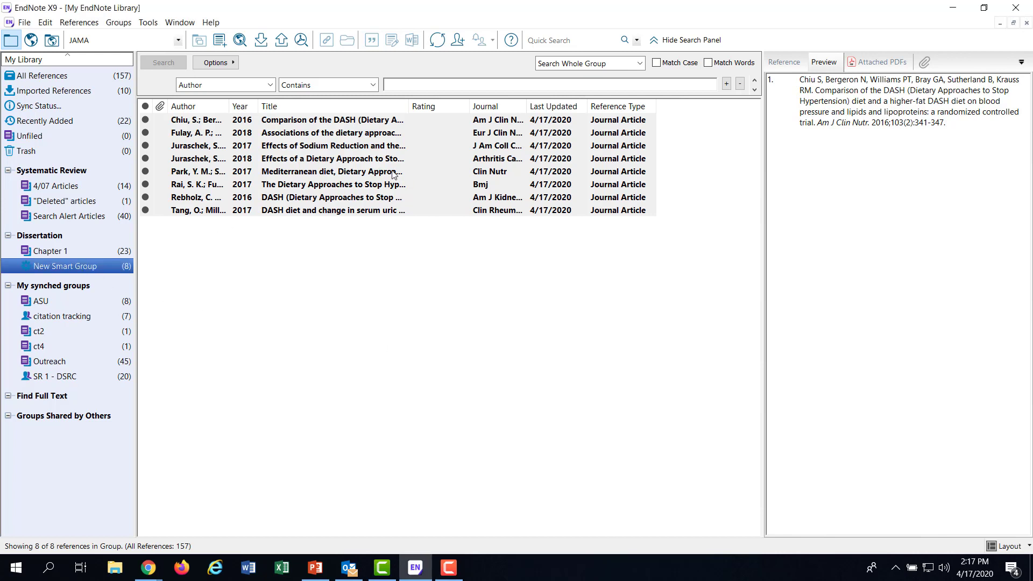
{"action": "left_click", "coordinate": [403, 121]}
{"action": "key", "text": "Down"}
{"action": "key", "text": "Down"}
{"action": "key", "text": "Down"}
{"action": "key", "text": "Down"}
{"action": "key", "text": "Down"}
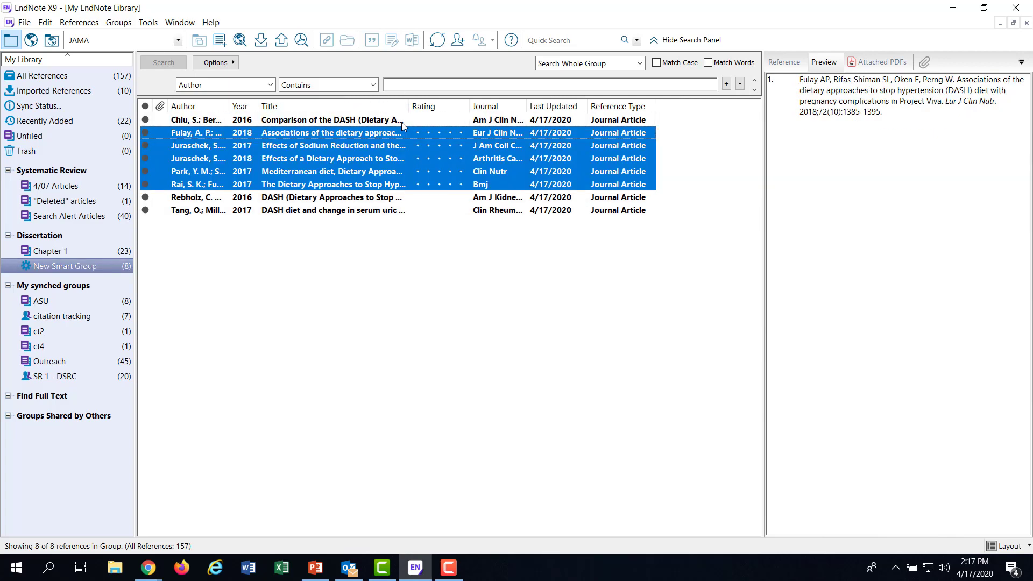
- Find the full text for all references in New Smart Group in the EndNote library
{"action": "left_click", "coordinate": [402, 123]}
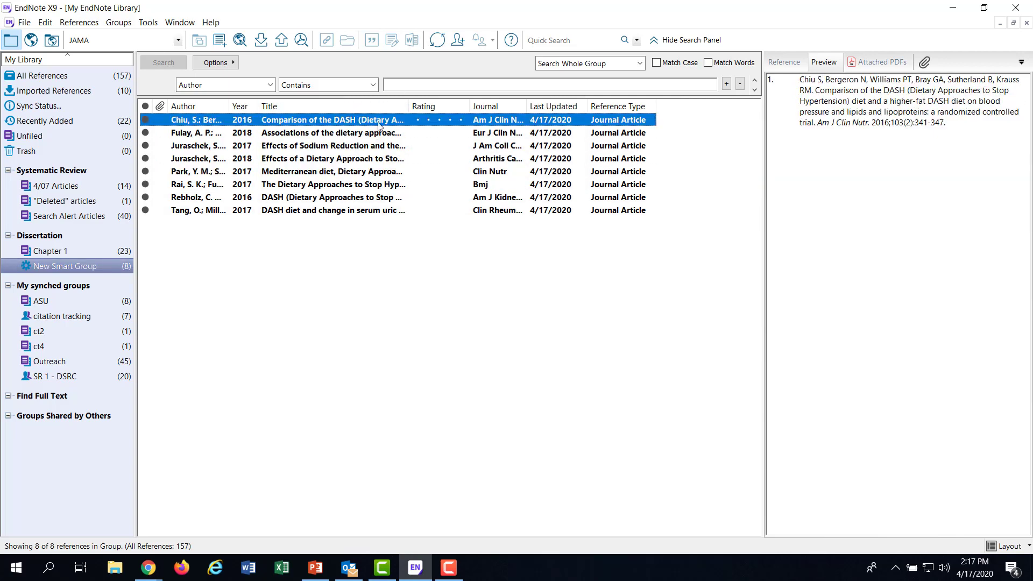
{"action": "key", "text": "shift+Down"}
{"action": "key", "text": "shift+Down"}
{"action": "key", "text": "shift+Down"}
{"action": "key", "text": "shift+Down"}
{"action": "key", "text": "shift+Down"}
{"action": "key", "text": "shift+Down"}
{"action": "key", "text": "shift+Down"}
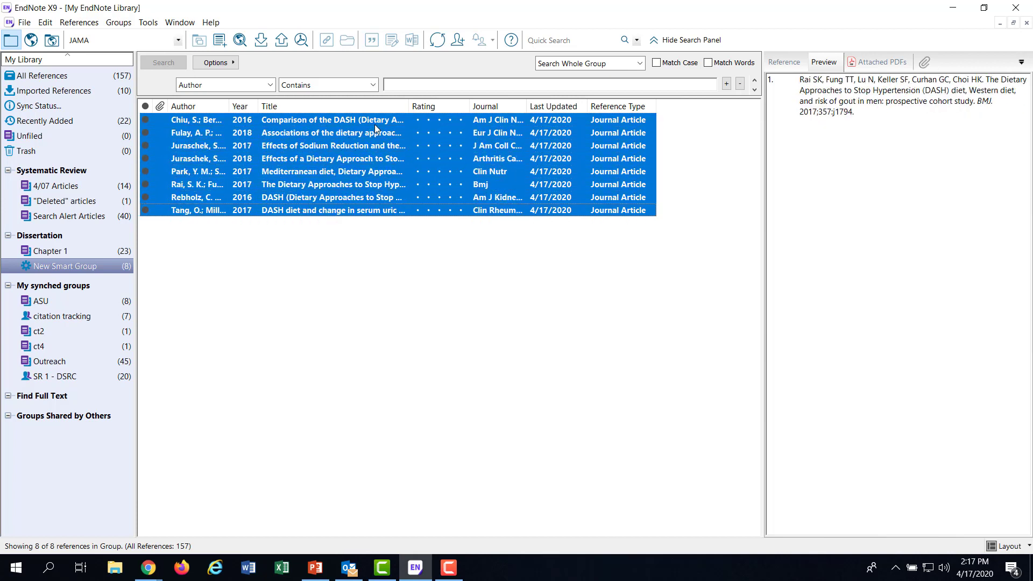
{"action": "left_click", "coordinate": [301, 41]}
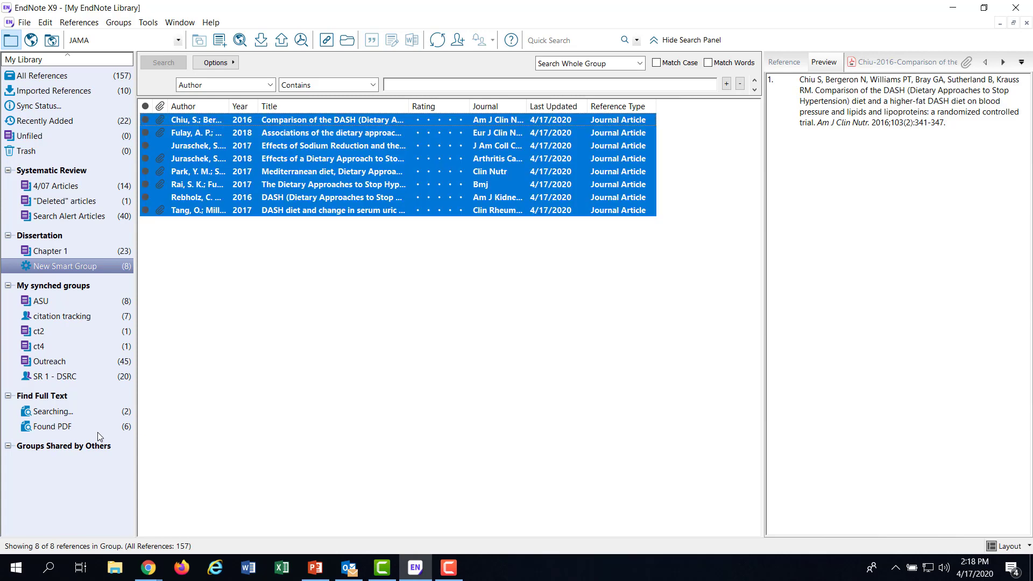
- Check the Found PDF group and examine the citation preview of the "Comparison of the DASH" reference in New Smart Group
{"action": "left_click", "coordinate": [98, 431]}
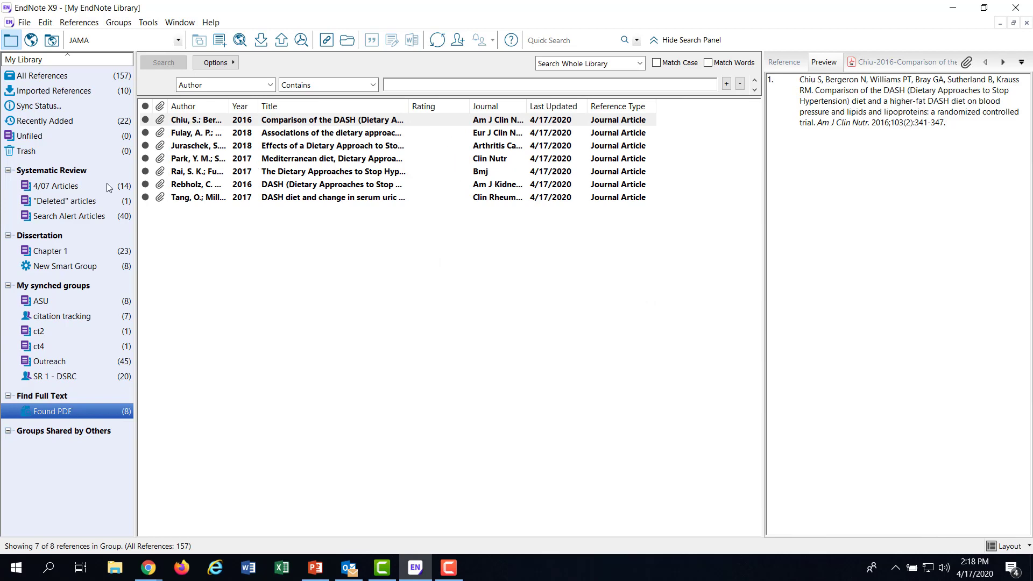
{"action": "left_click", "coordinate": [60, 268]}
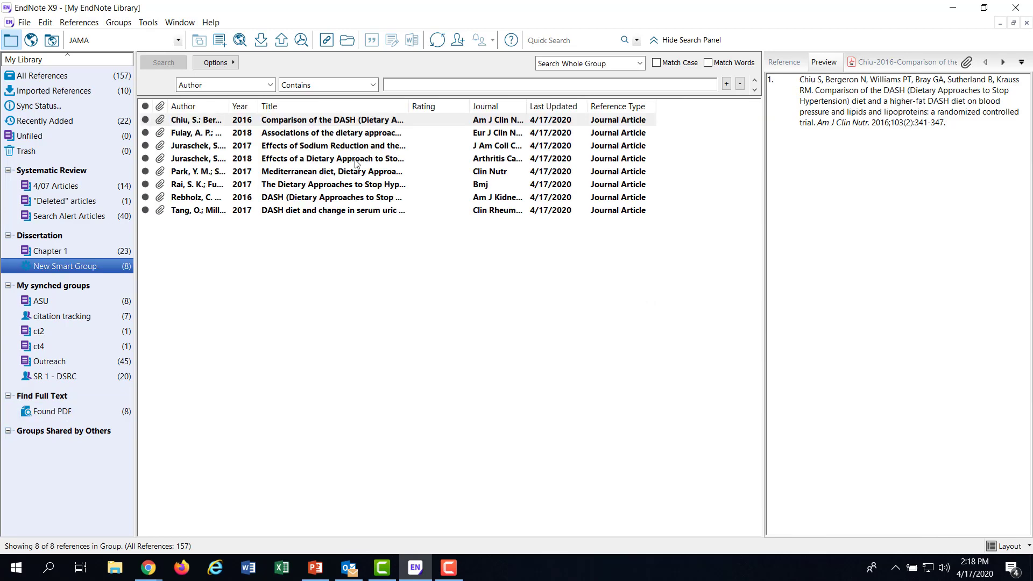
{"action": "left_click", "coordinate": [388, 123]}
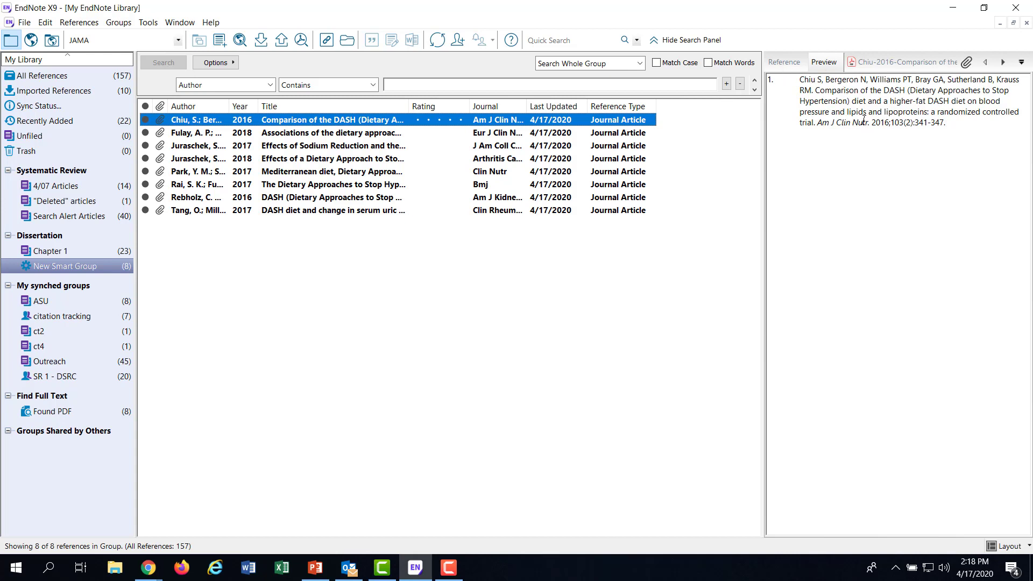
{"action": "left_click_drag", "start_coordinate": [949, 122], "coordinate": [787, 81]}
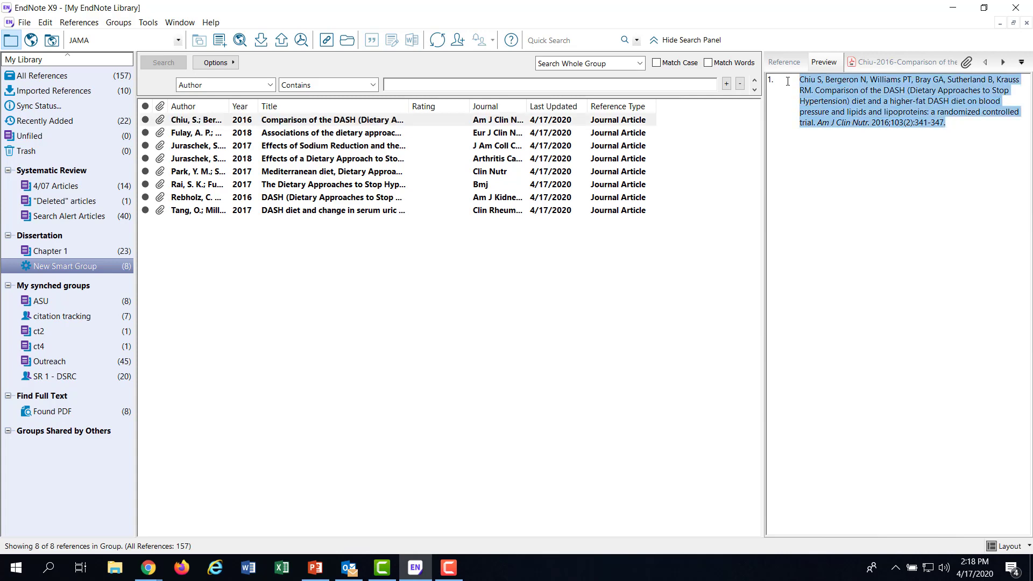
{"action": "left_click", "coordinate": [855, 198]}
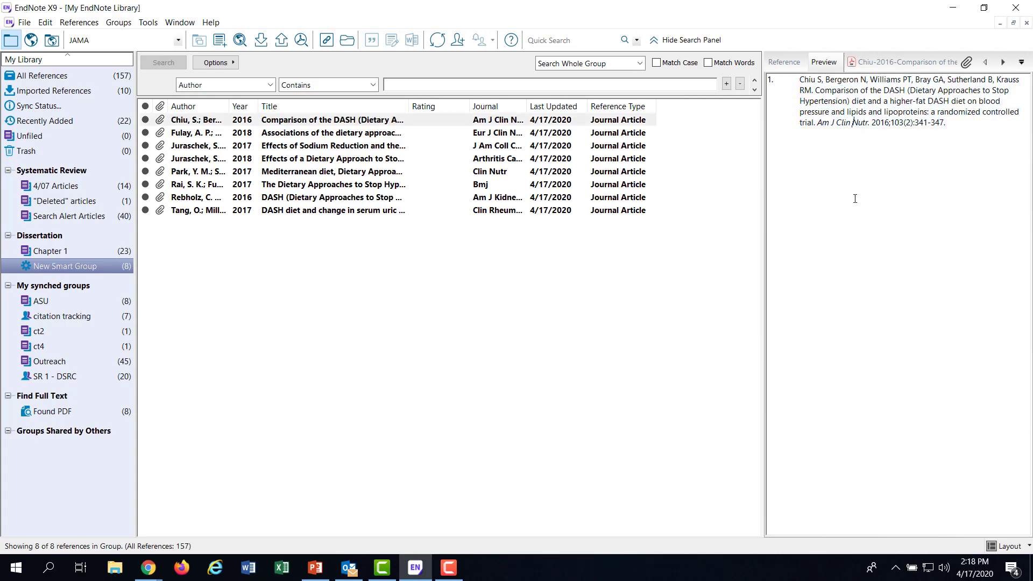
- View the PDF attached to the "Comparison of the DASH" reference in the full-size viewer and return to the library
{"action": "left_click", "coordinate": [885, 64]}
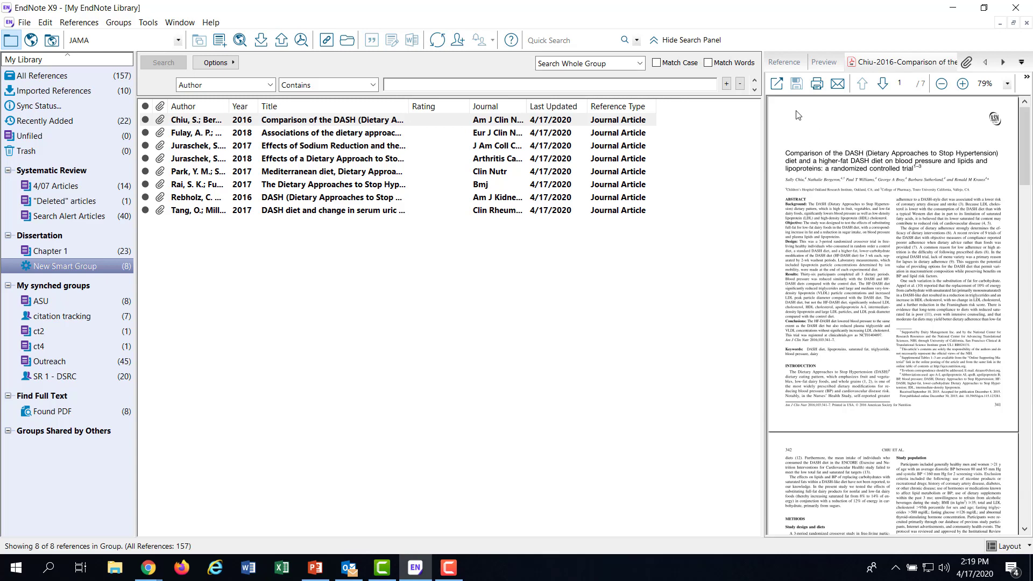
{"action": "left_click", "coordinate": [777, 84]}
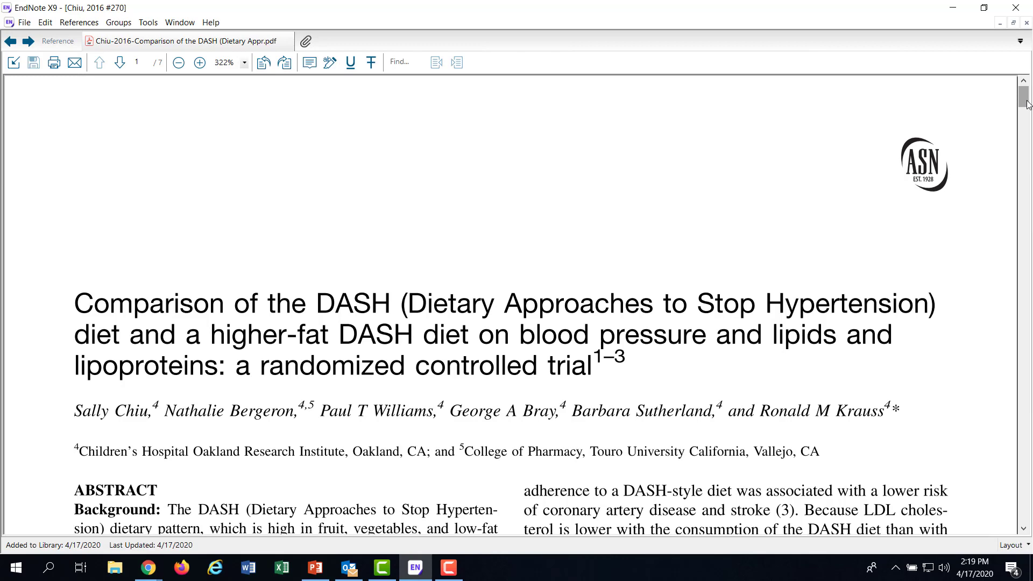
{"action": "left_click_drag", "start_coordinate": [1026, 104], "coordinate": [1027, 110]}
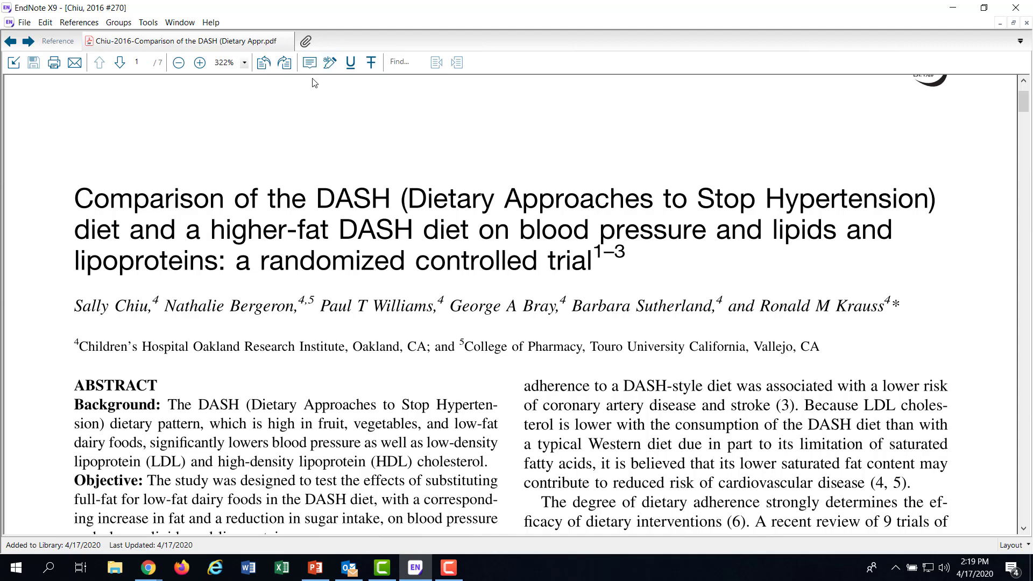
{"action": "left_click", "coordinate": [13, 63]}
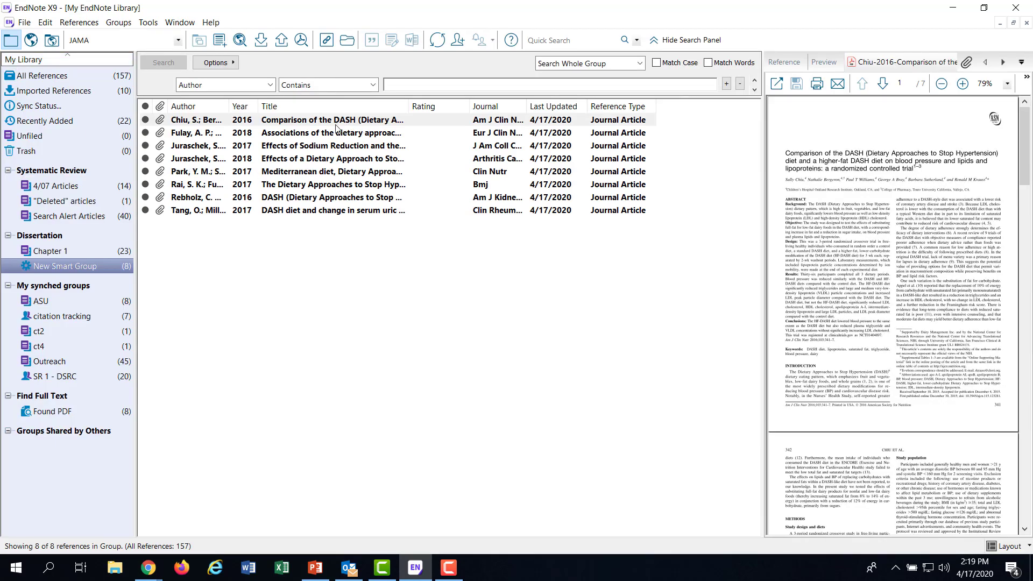
- Show the available reference commands for the "Comparison of the DASH" article in the Chapter 1 group
{"action": "left_click", "coordinate": [56, 257]}
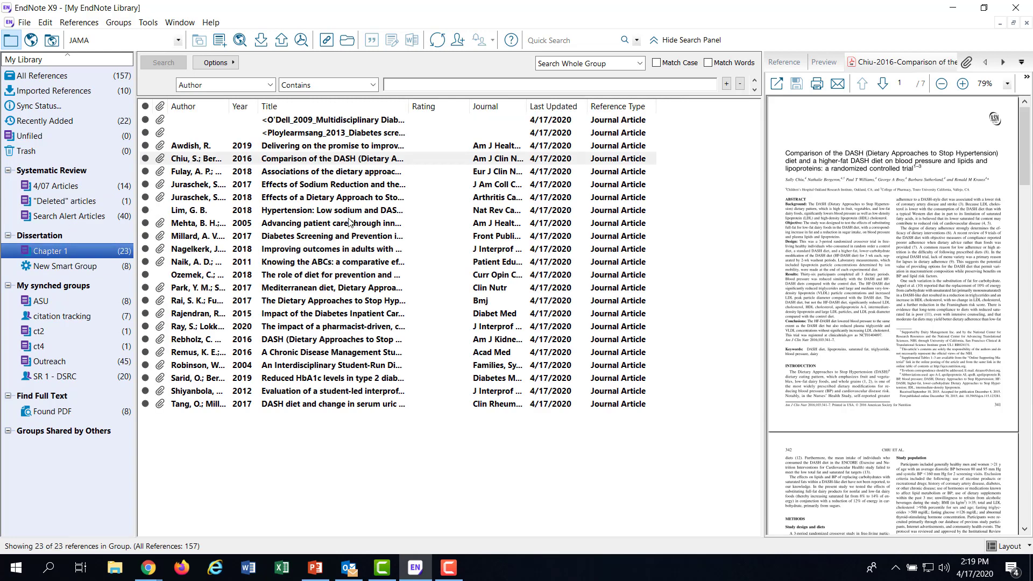
{"action": "left_click", "coordinate": [305, 160]}
{"action": "right_click", "coordinate": [304, 160]}
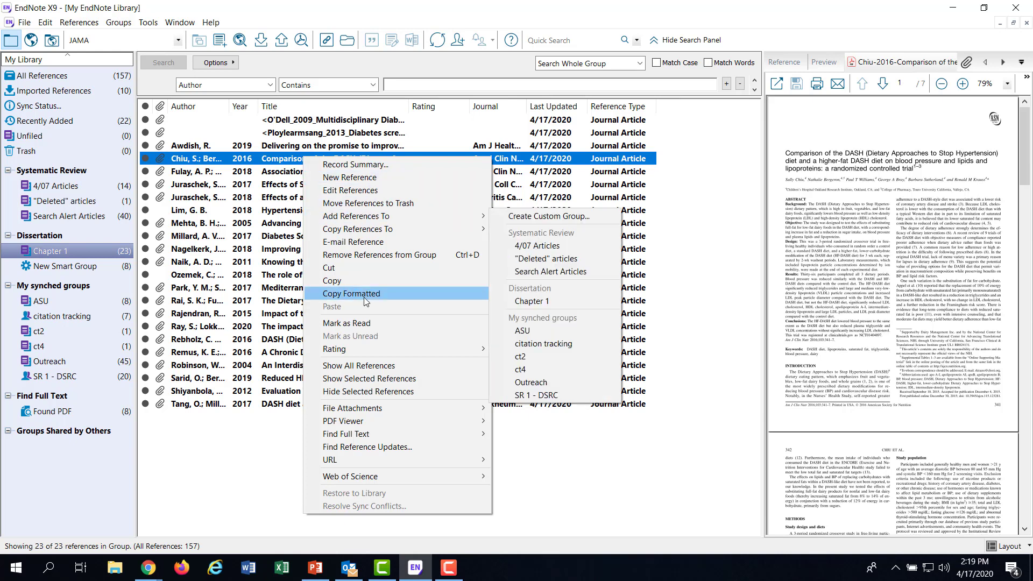
{"action": "mouse_move", "coordinate": [425, 409]}
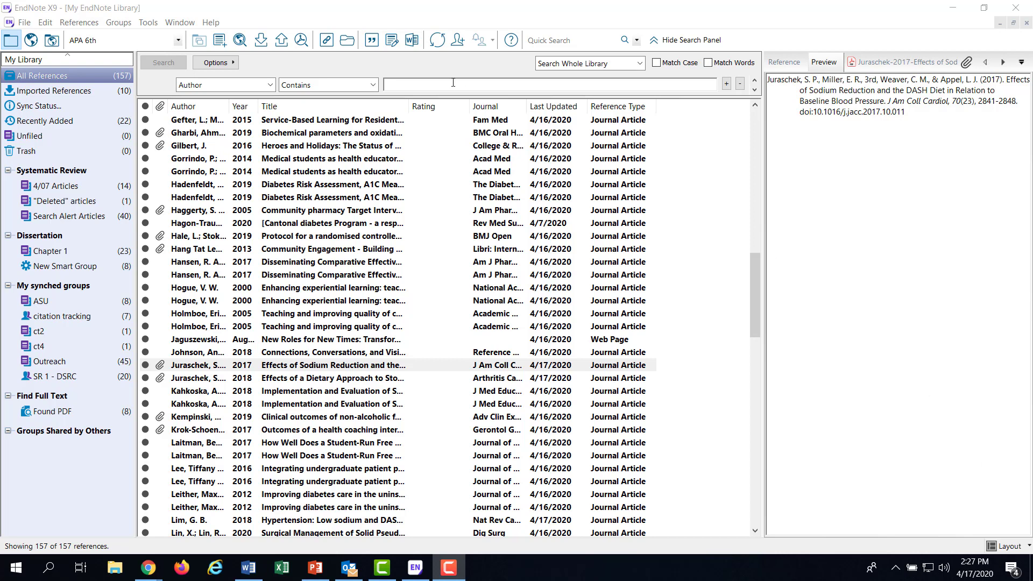
- Choose the APA 6th output style and preview citations for the "Connections, Conversations", "New Roles for New Times" and second "Teaching and improving quality" references
{"action": "left_click", "coordinate": [170, 42]}
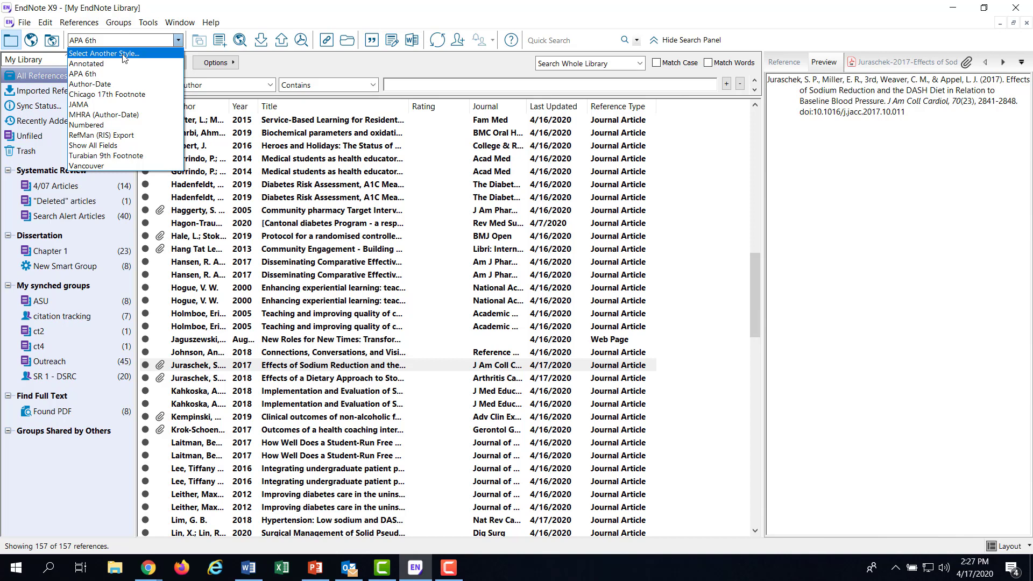
{"action": "left_click", "coordinate": [110, 75]}
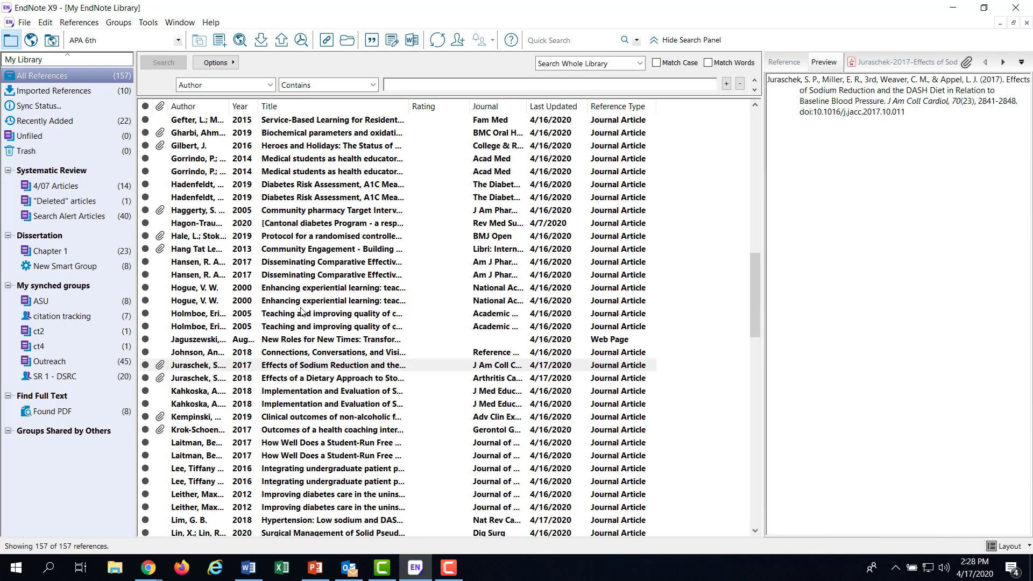
{"action": "left_click", "coordinate": [328, 353]}
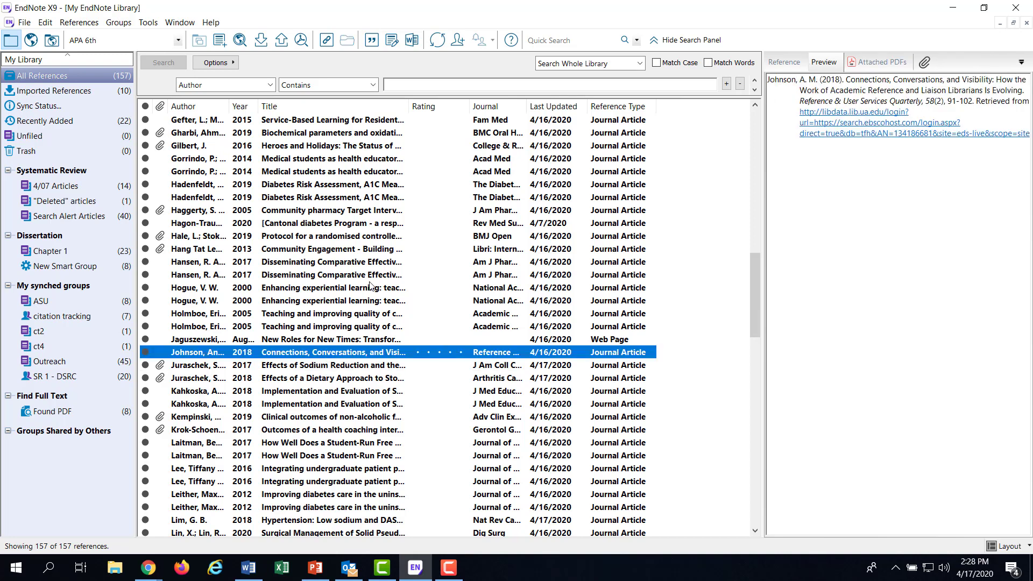
{"action": "left_click", "coordinate": [334, 340]}
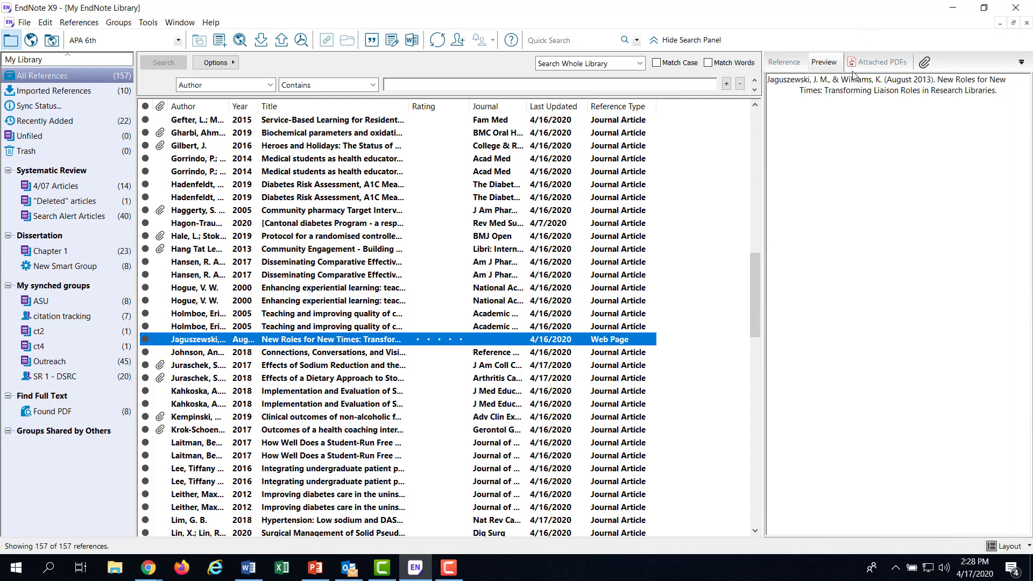
{"action": "left_click", "coordinate": [303, 327]}
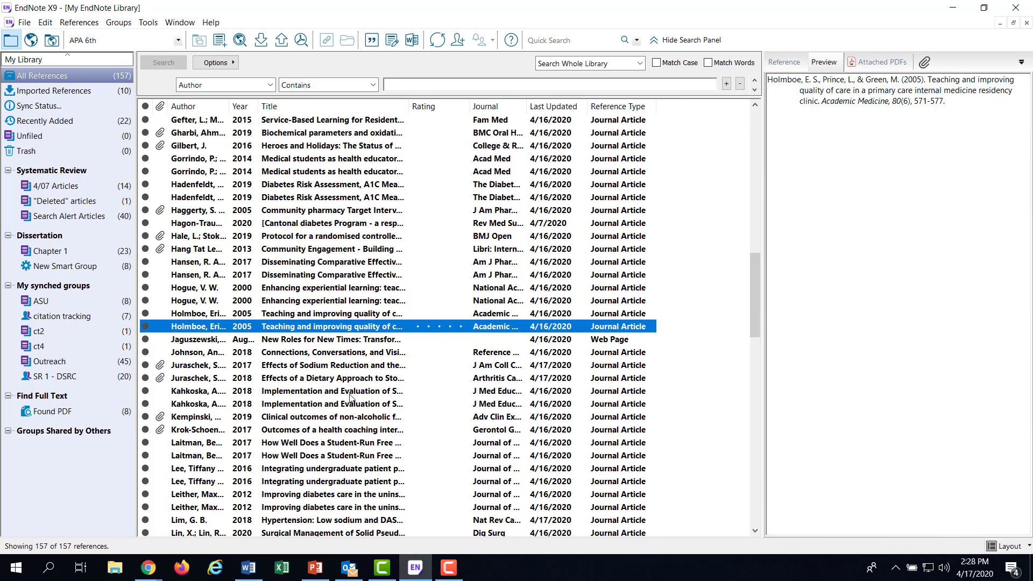
- Examine the abbreviated journal title in the citation preview of the "Effects of Sodium Reduction and the DASH Diet" reference
{"action": "left_click", "coordinate": [334, 368]}
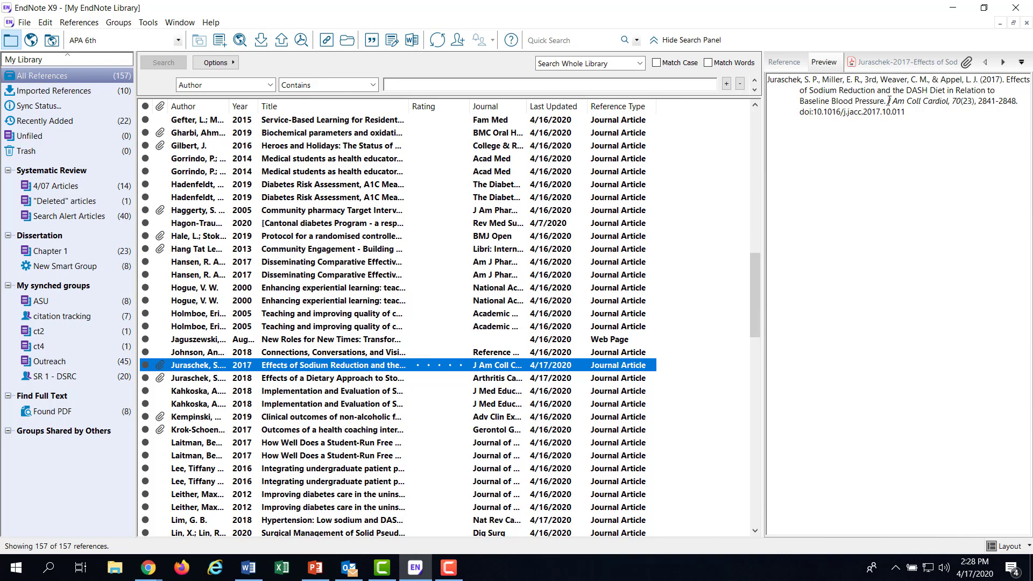
{"action": "left_click_drag", "start_coordinate": [889, 101], "coordinate": [953, 104]}
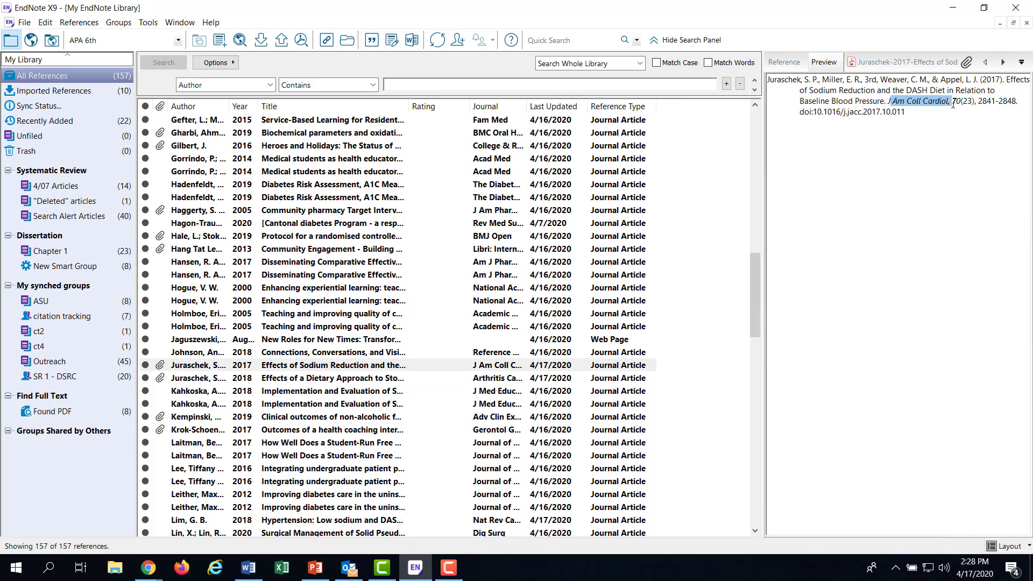
{"action": "left_click", "coordinate": [953, 103]}
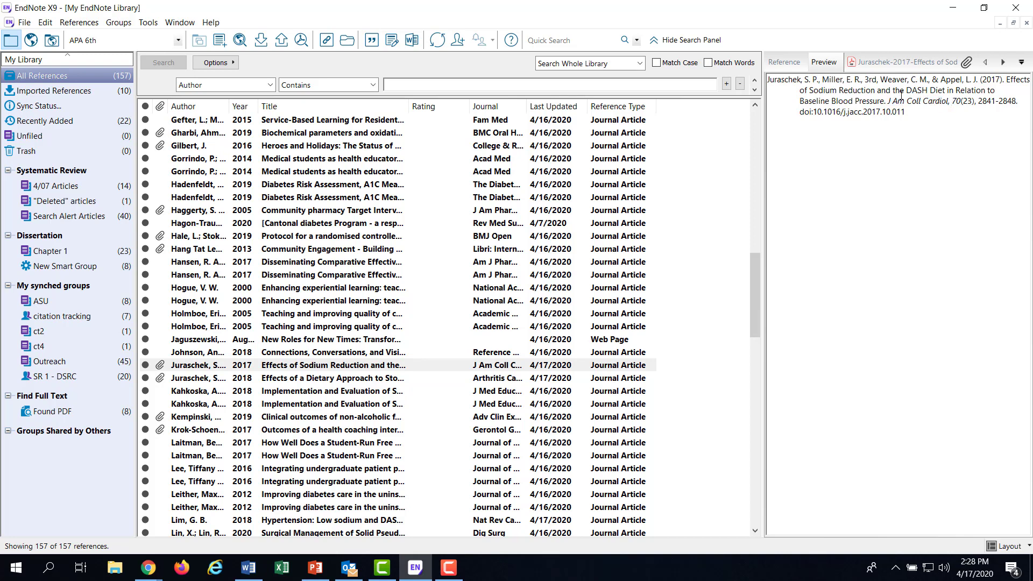
- Compare the abbreviated journal title in the current citation preview with the one for the first "Disseminating Comparative Effectiveness Research" reference
{"action": "left_click_drag", "start_coordinate": [888, 101], "coordinate": [950, 103]}
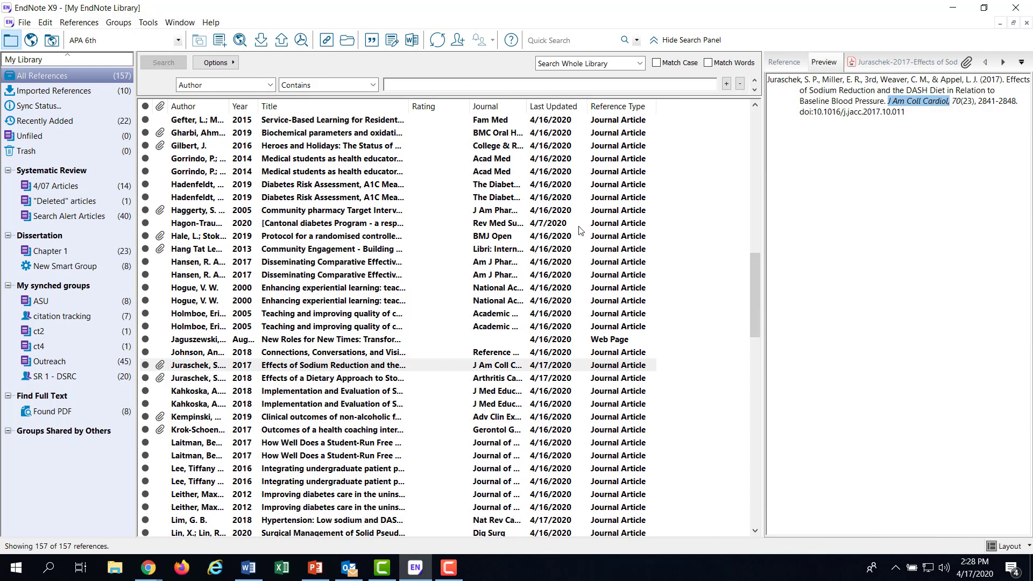
{"action": "left_click", "coordinate": [362, 262]}
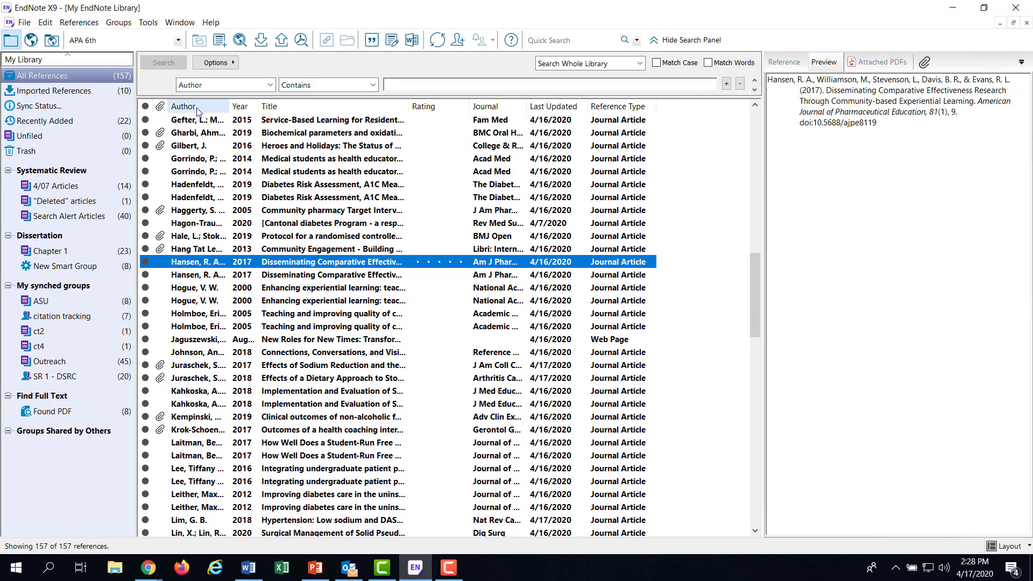
- Remove all existing terms from the library's Journals term list
{"action": "left_click", "coordinate": [59, 76]}
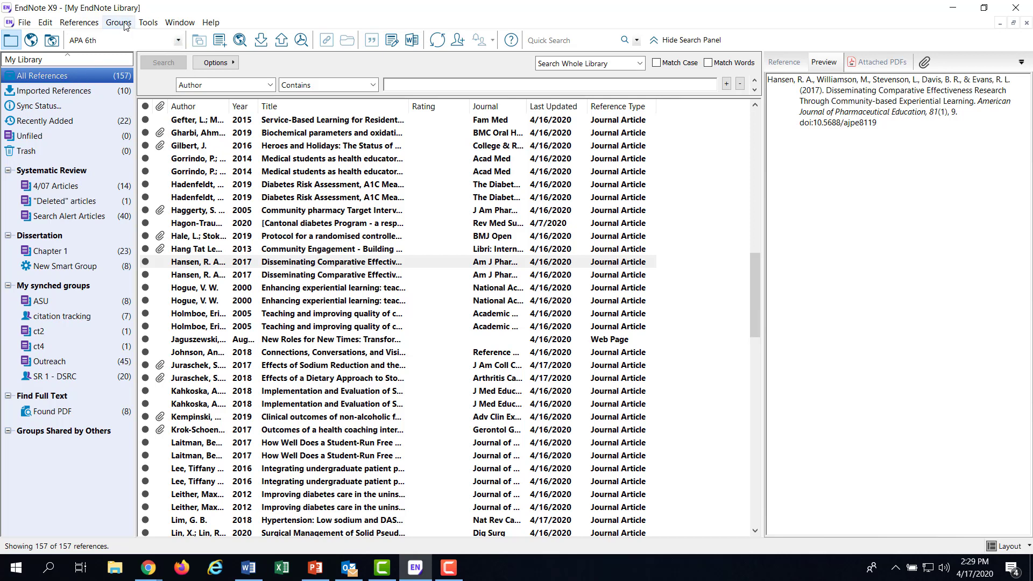
{"action": "left_click", "coordinate": [149, 23]}
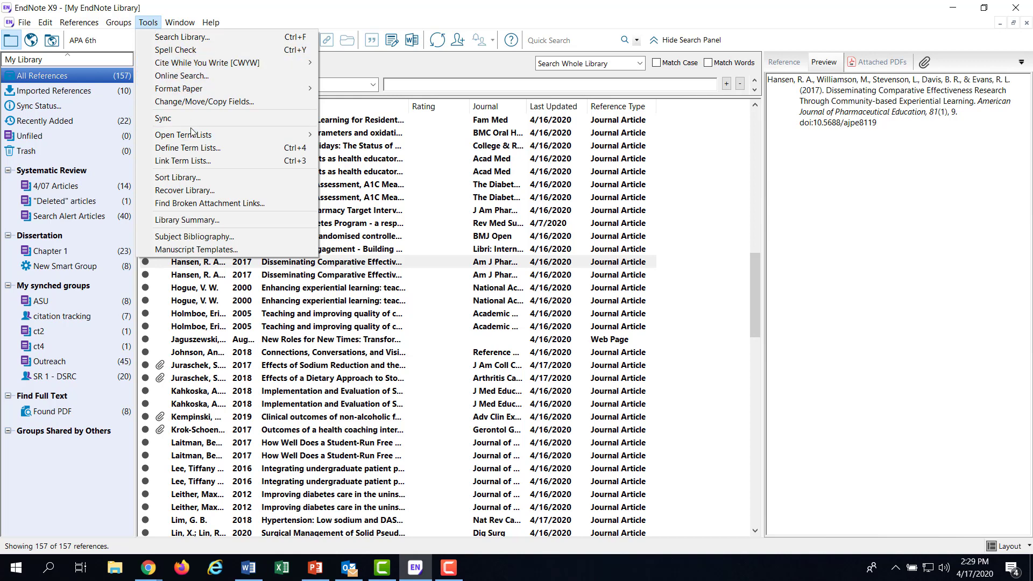
{"action": "mouse_move", "coordinate": [209, 137]}
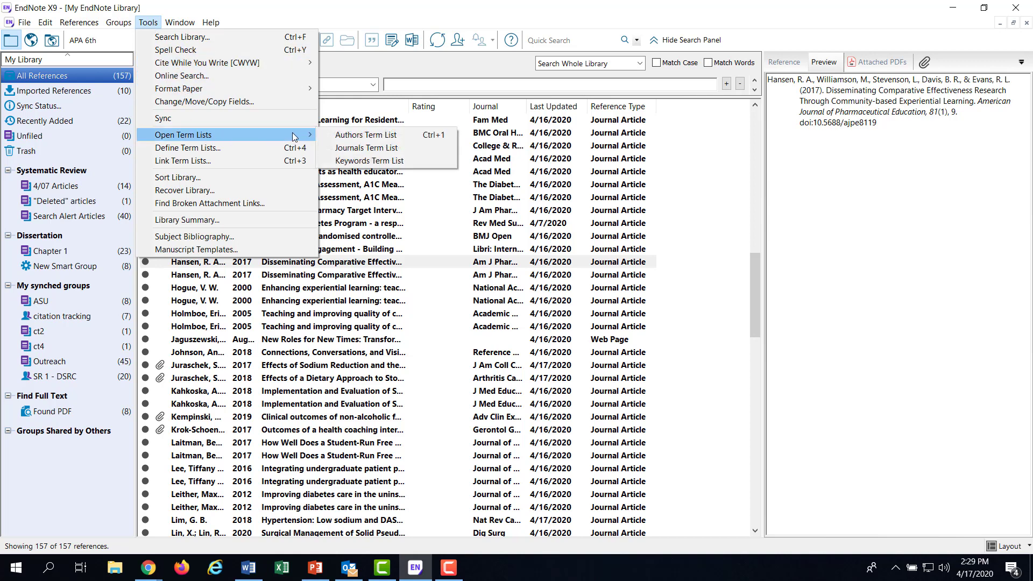
{"action": "left_click", "coordinate": [360, 150]}
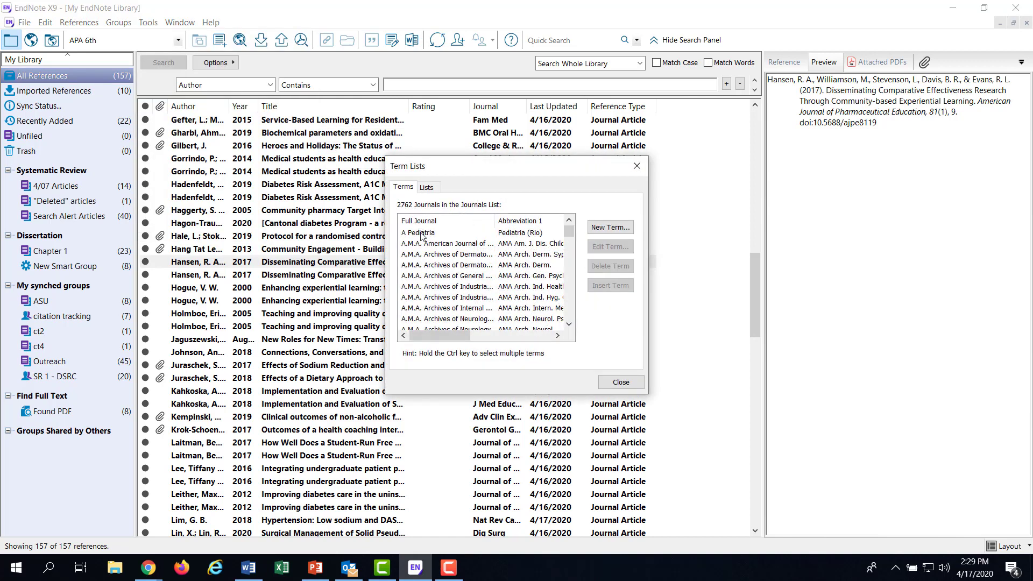
{"action": "left_click", "coordinate": [422, 234]}
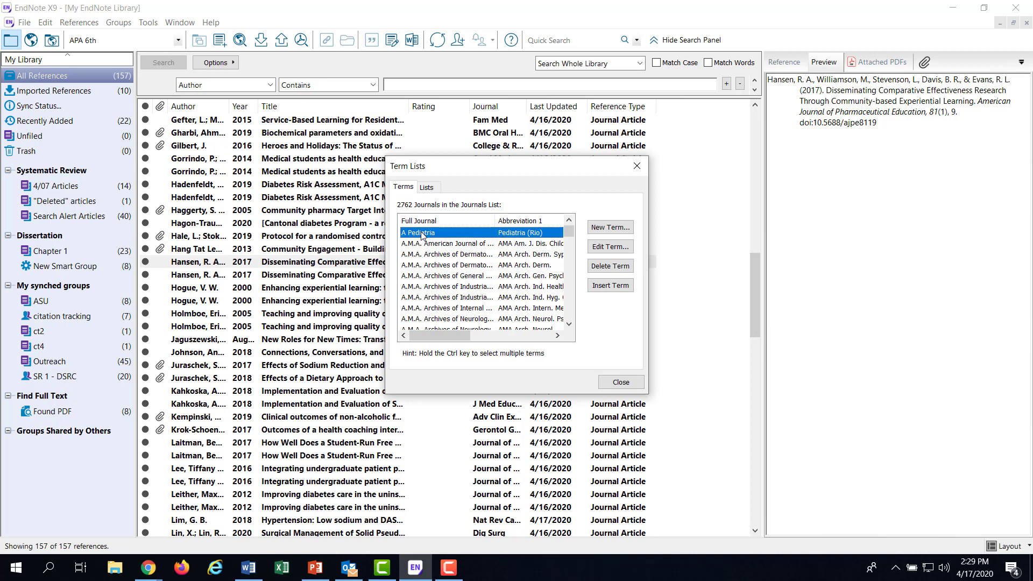
{"action": "key", "text": "ctrl+a"}
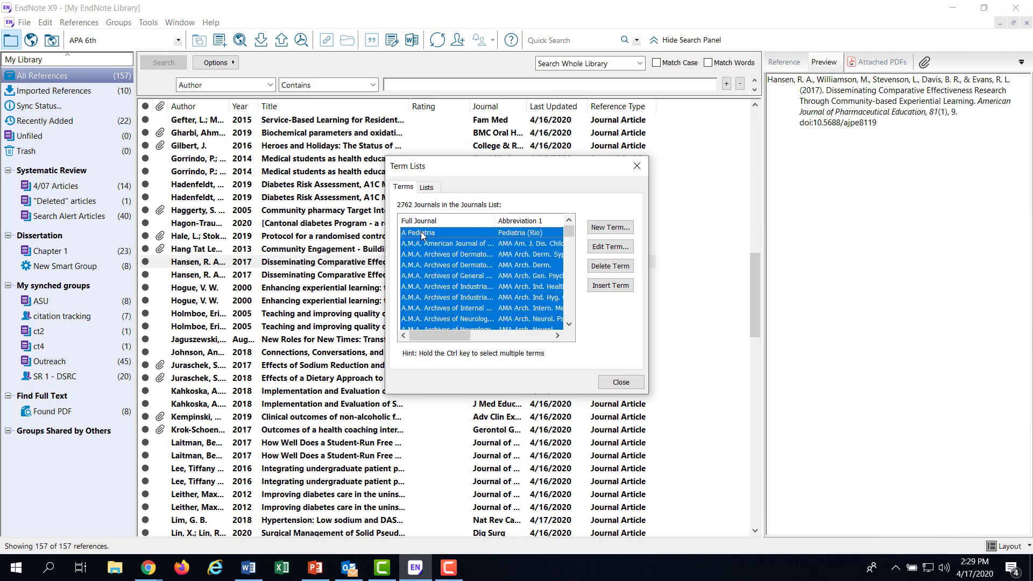
{"action": "right_click", "coordinate": [448, 266]}
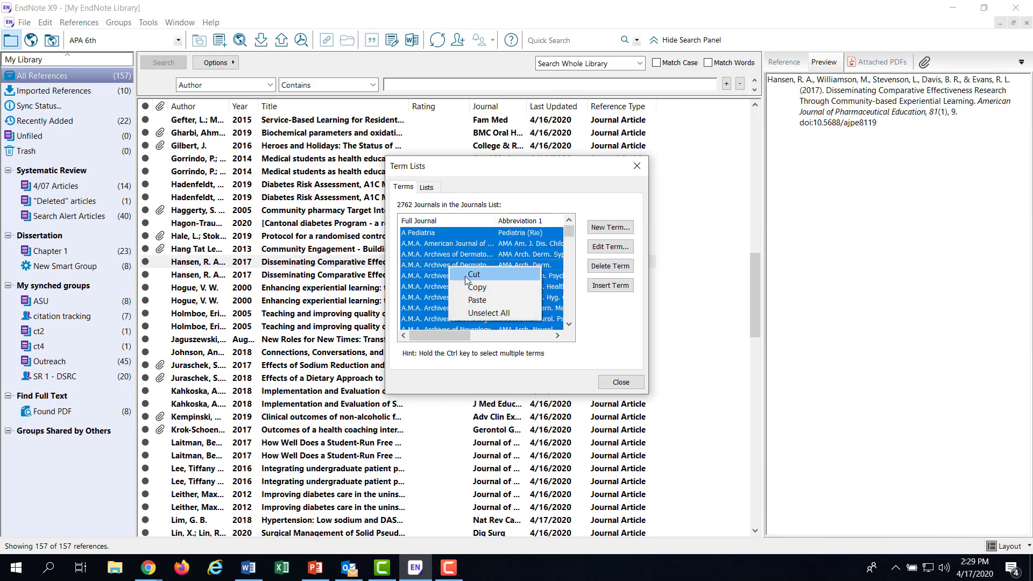
{"action": "left_click", "coordinate": [467, 274]}
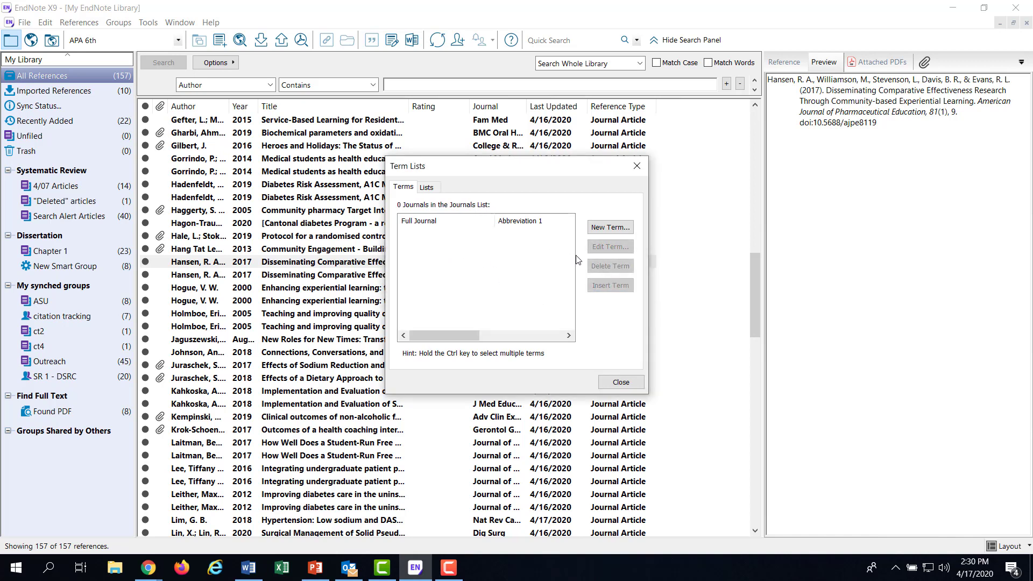
{"action": "left_click", "coordinate": [608, 228]}
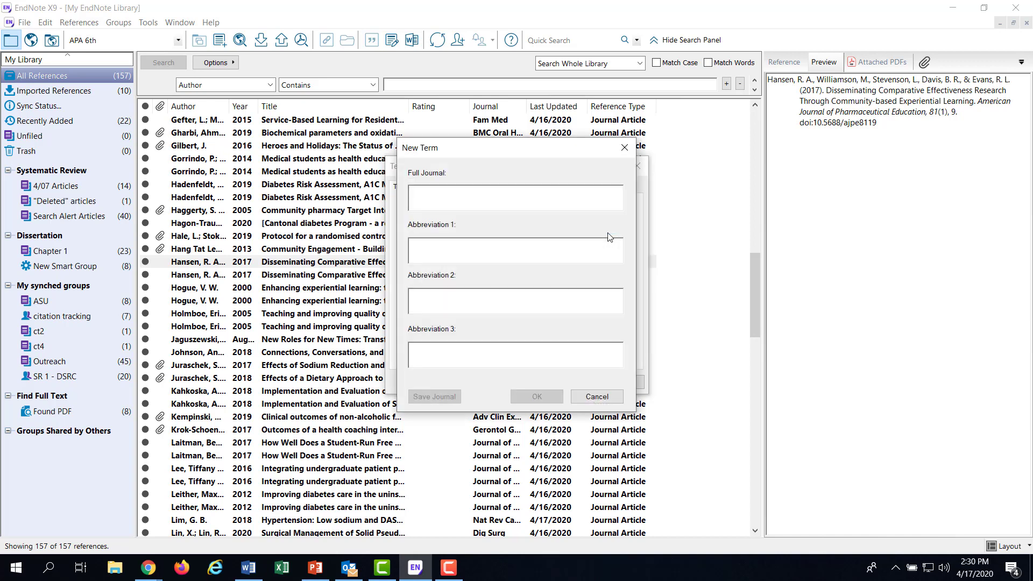
{"action": "left_click", "coordinate": [631, 149]}
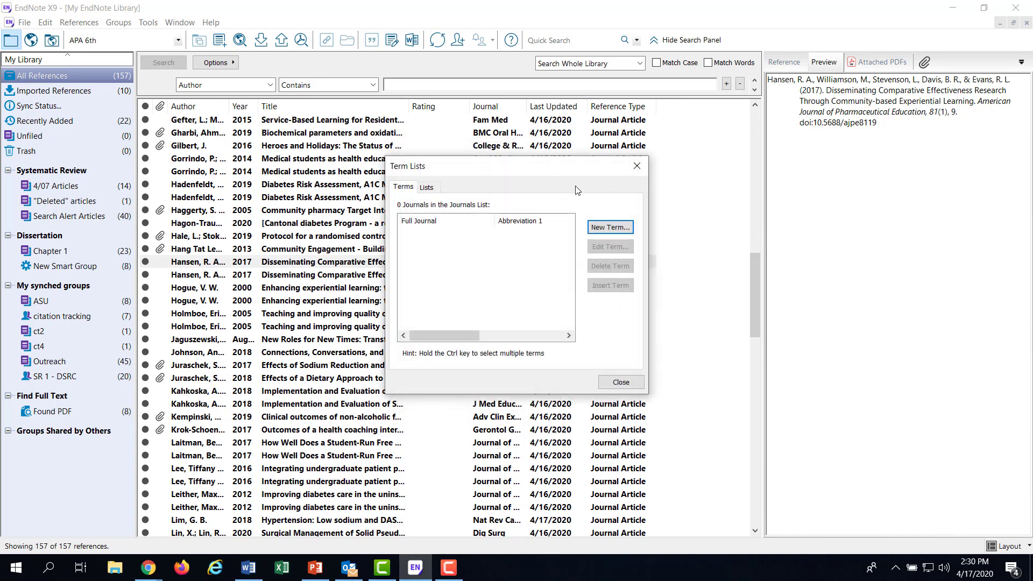
{"action": "left_click", "coordinate": [636, 166]}
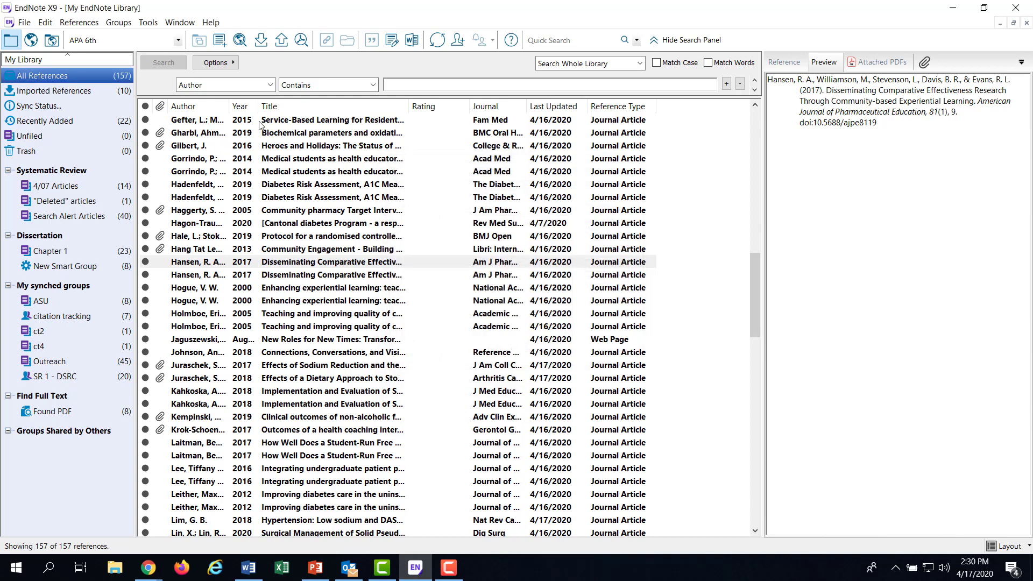
- Import the Medical text file from EndNote's Terms Lists folder into the Journals term list and close the term lists
{"action": "left_click", "coordinate": [140, 24]}
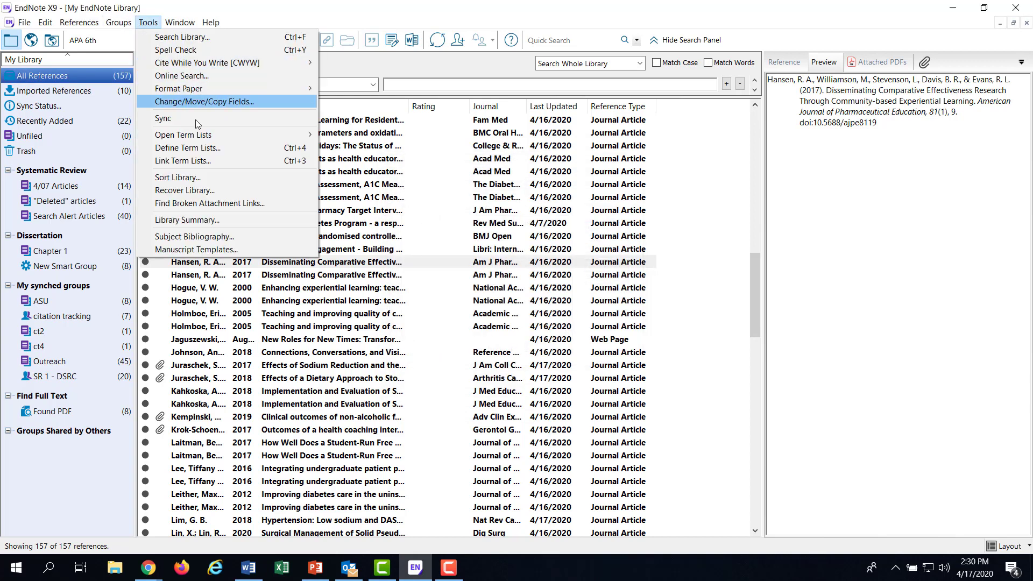
{"action": "mouse_move", "coordinate": [231, 134]}
{"action": "left_click", "coordinate": [345, 146]}
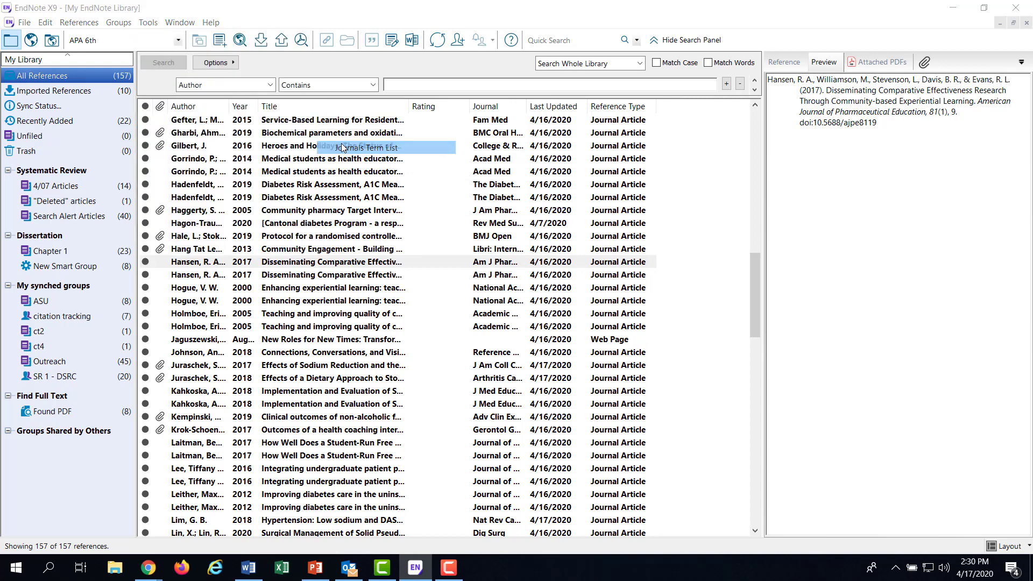
{"action": "left_click", "coordinate": [426, 188]}
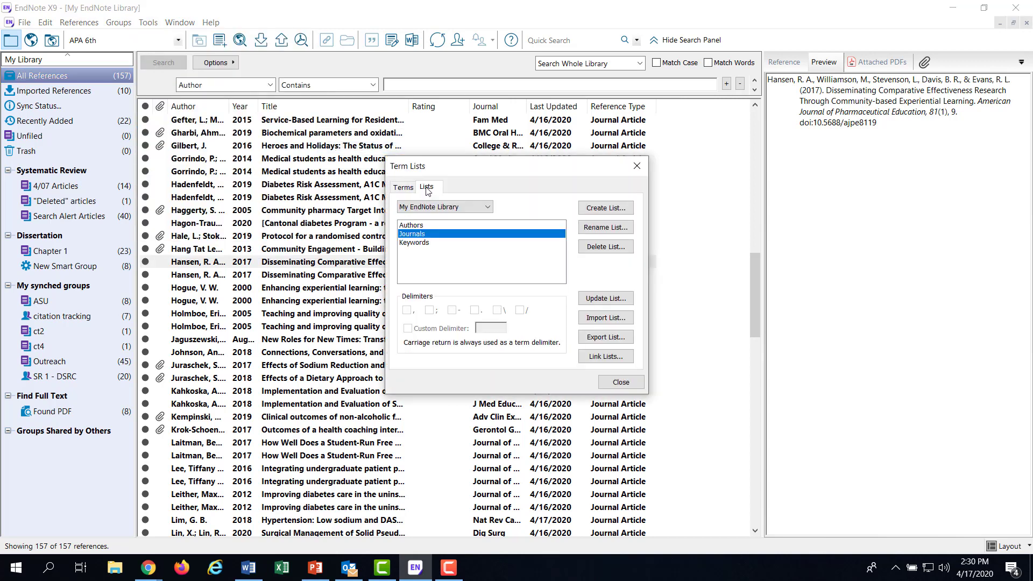
{"action": "left_click", "coordinate": [605, 318]}
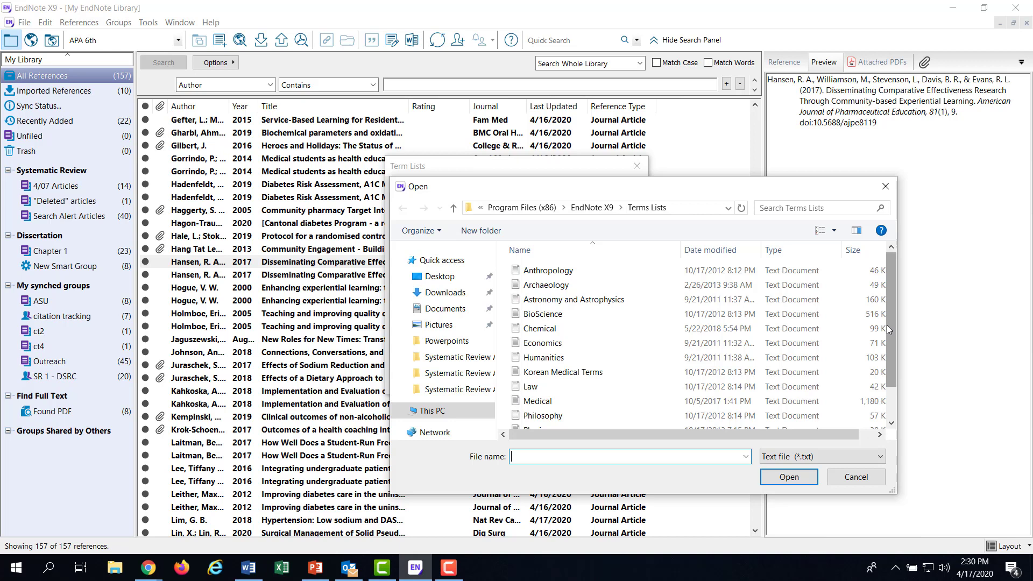
{"action": "left_click_drag", "start_coordinate": [887, 325], "coordinate": [895, 381]}
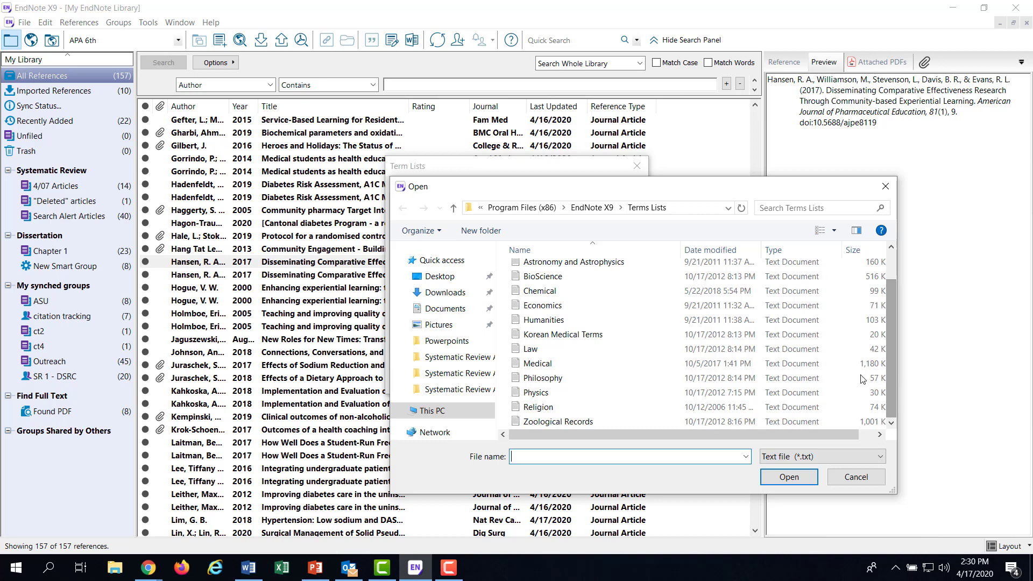
{"action": "left_click", "coordinate": [601, 369]}
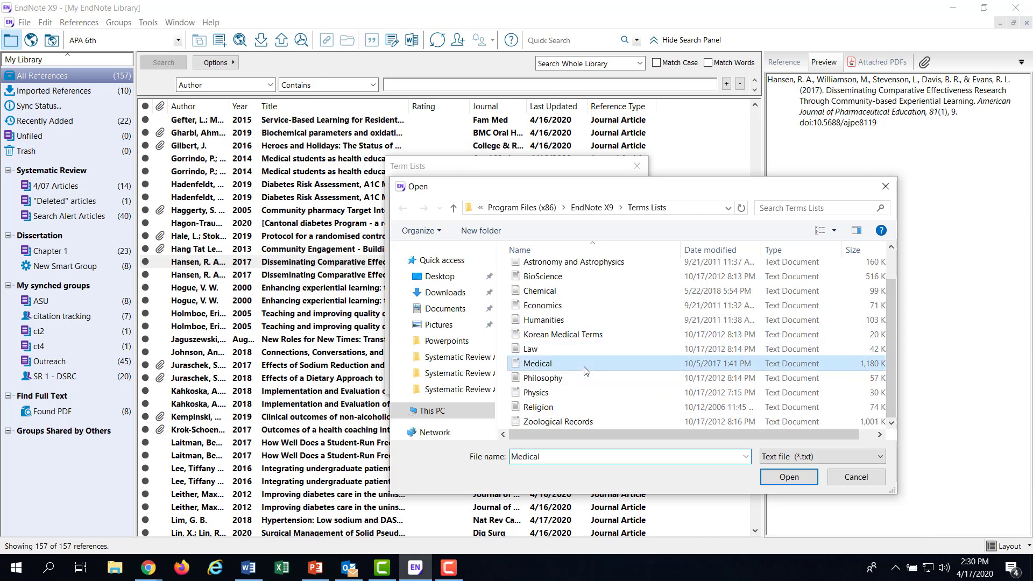
{"action": "left_click", "coordinate": [789, 477]}
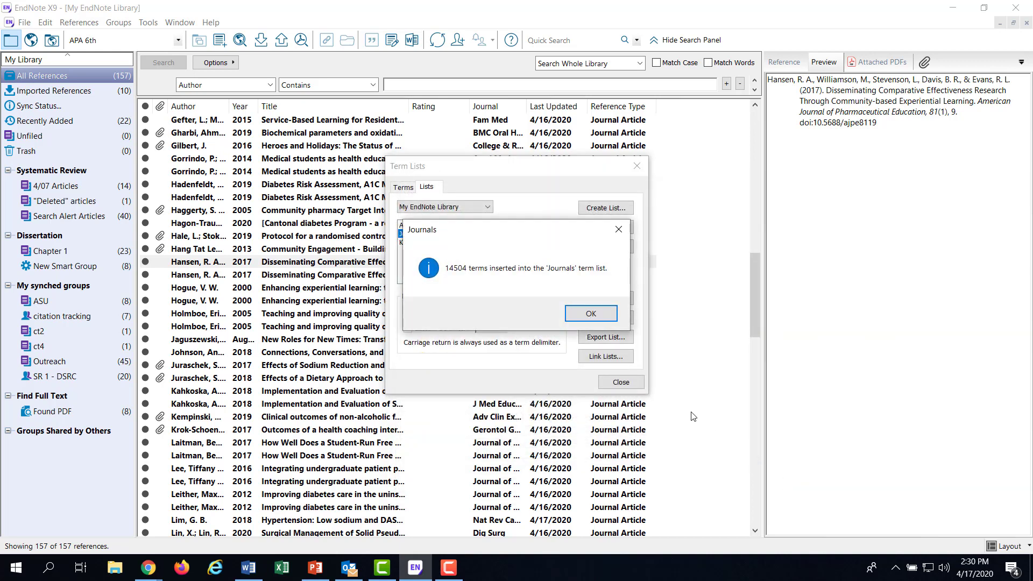
{"action": "left_click", "coordinate": [592, 317]}
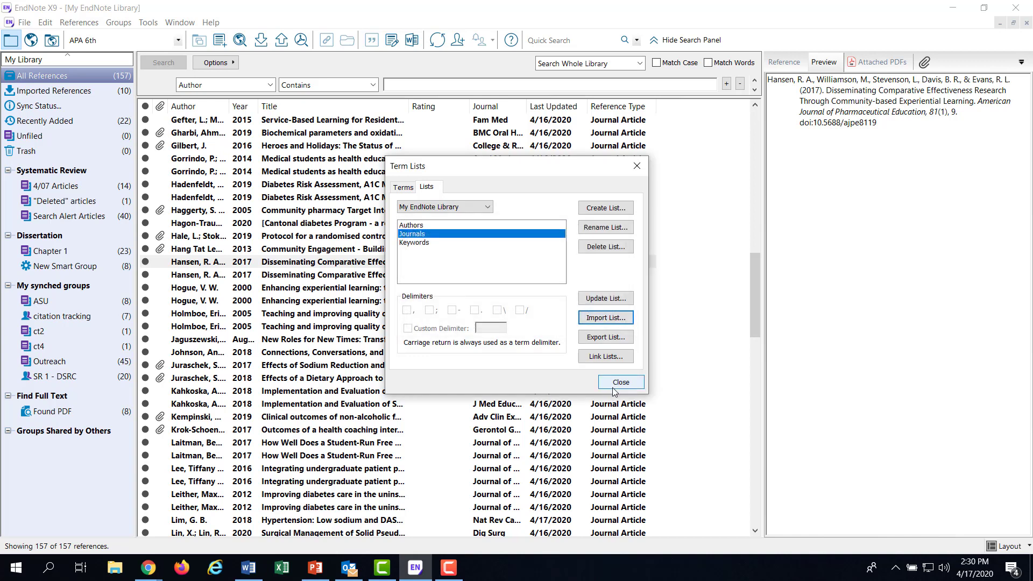
{"action": "left_click", "coordinate": [619, 383]}
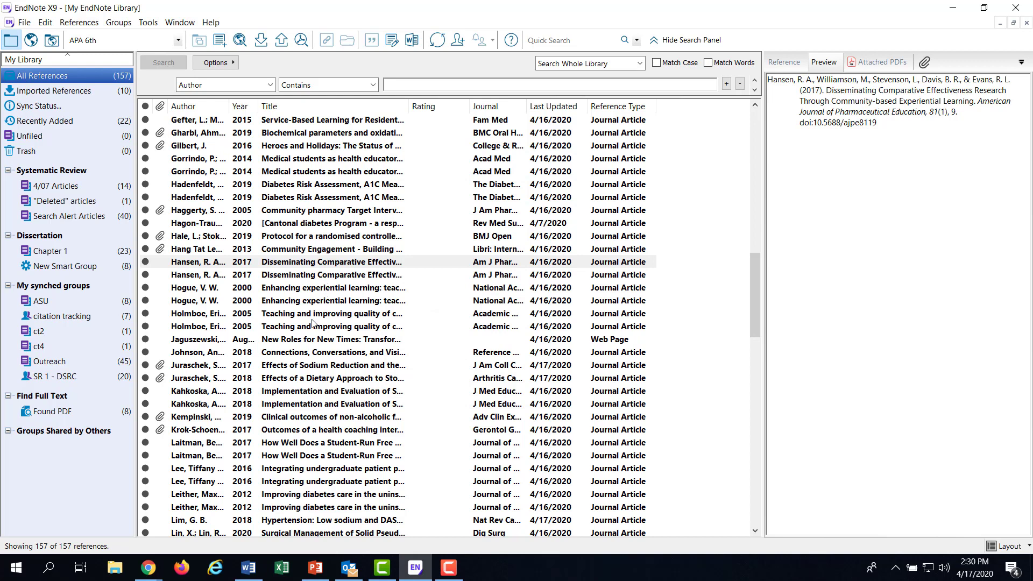
- Check the journal title in the citation preview of the "Effects of Sodium Reduction and the DASH Diet" reference
{"action": "left_click", "coordinate": [323, 366]}
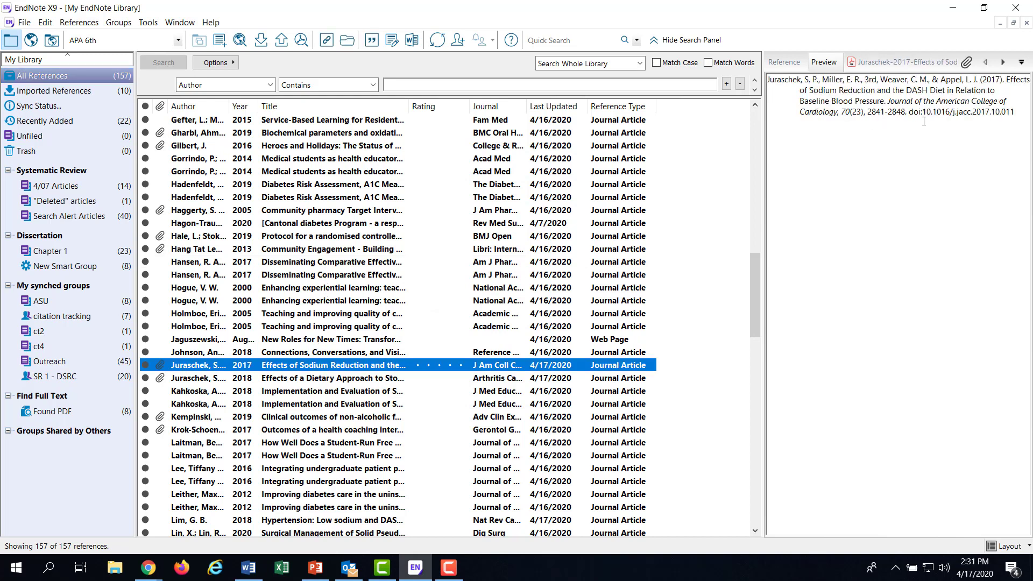
{"action": "left_click_drag", "start_coordinate": [888, 101], "coordinate": [834, 117]}
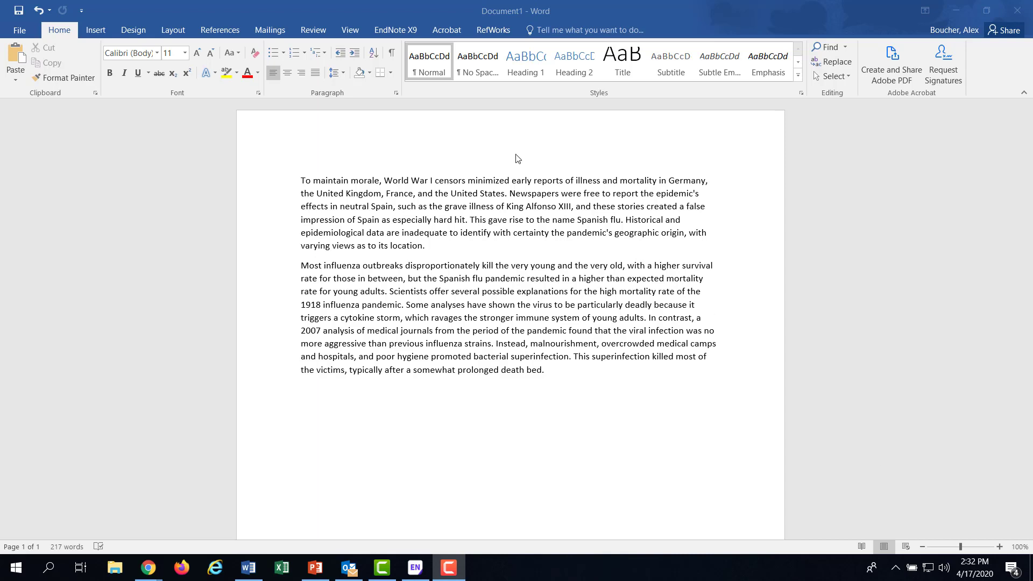
- In the Word document, set the EndNote citation style to APA 6th
{"action": "left_click", "coordinate": [400, 32]}
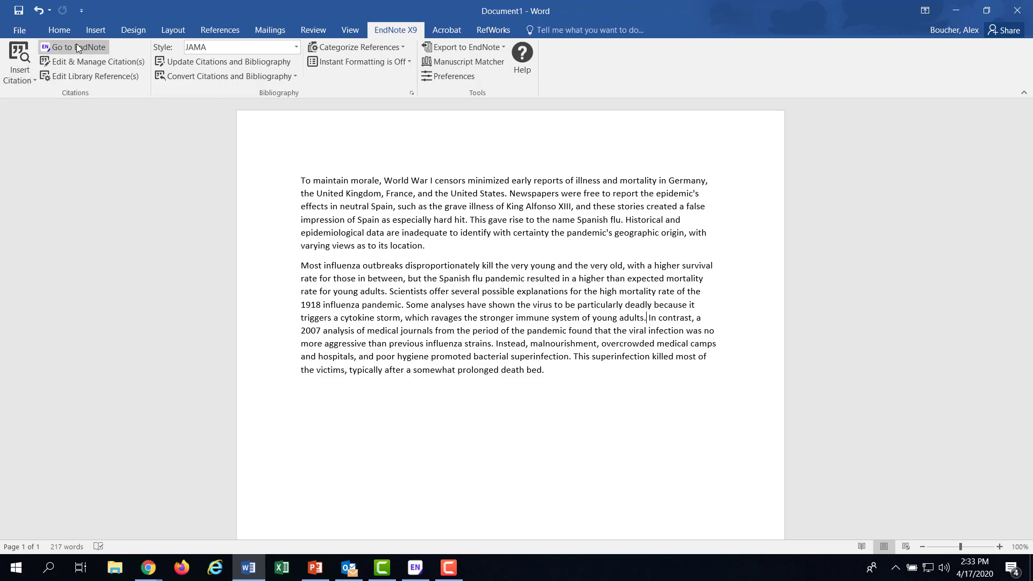
{"action": "left_click", "coordinate": [240, 48]}
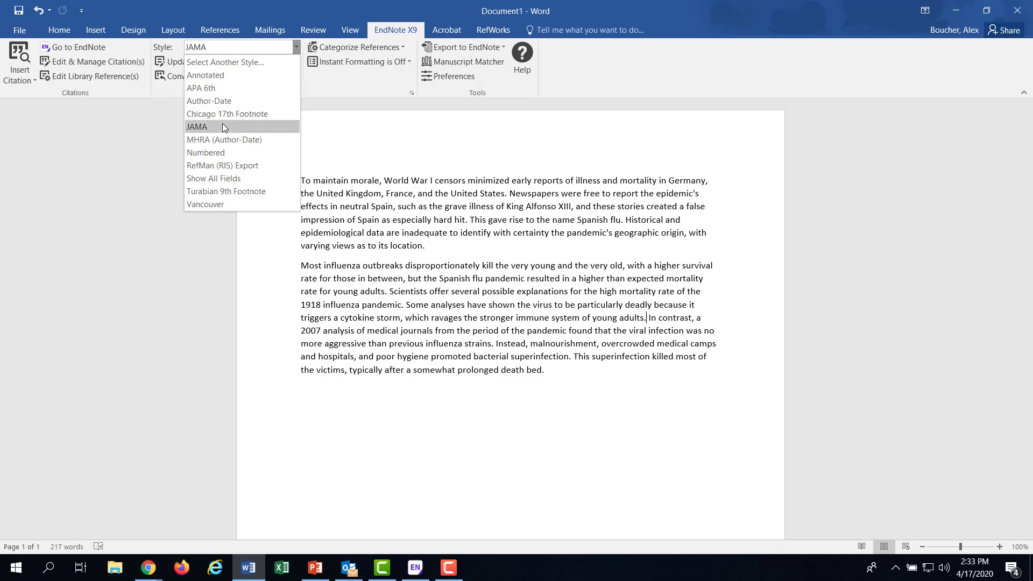
{"action": "left_click", "coordinate": [220, 87]}
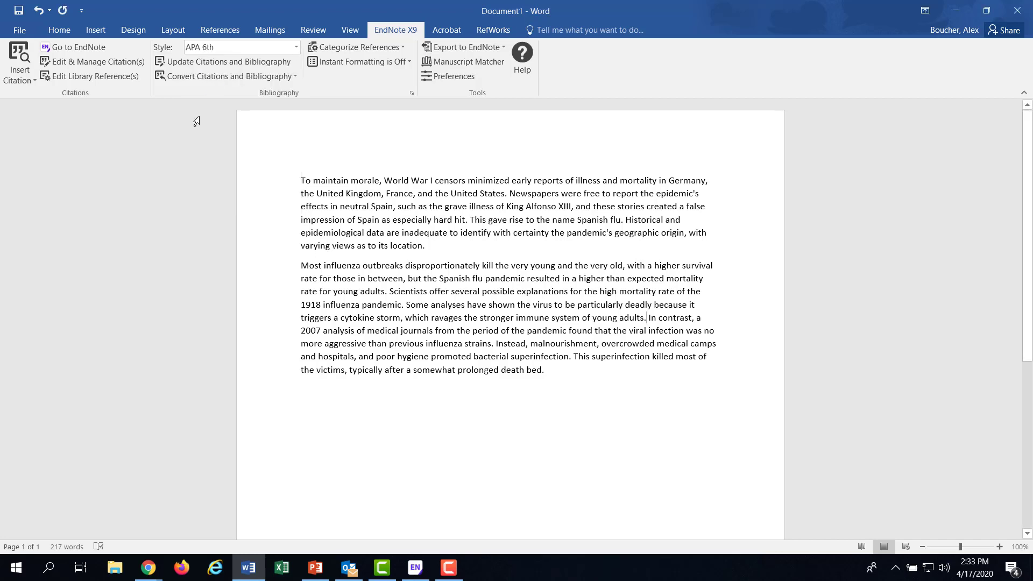
- Start inserting an EndNote citation directly after the sentence ending "especially hard hit." in the first paragraph
{"action": "left_click", "coordinate": [30, 76]}
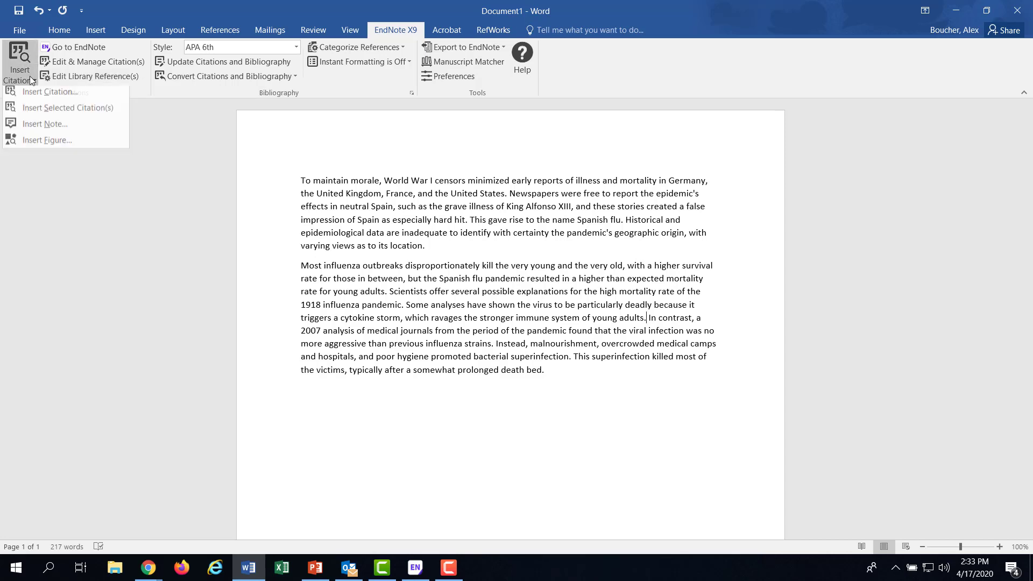
{"action": "left_click", "coordinate": [113, 230]}
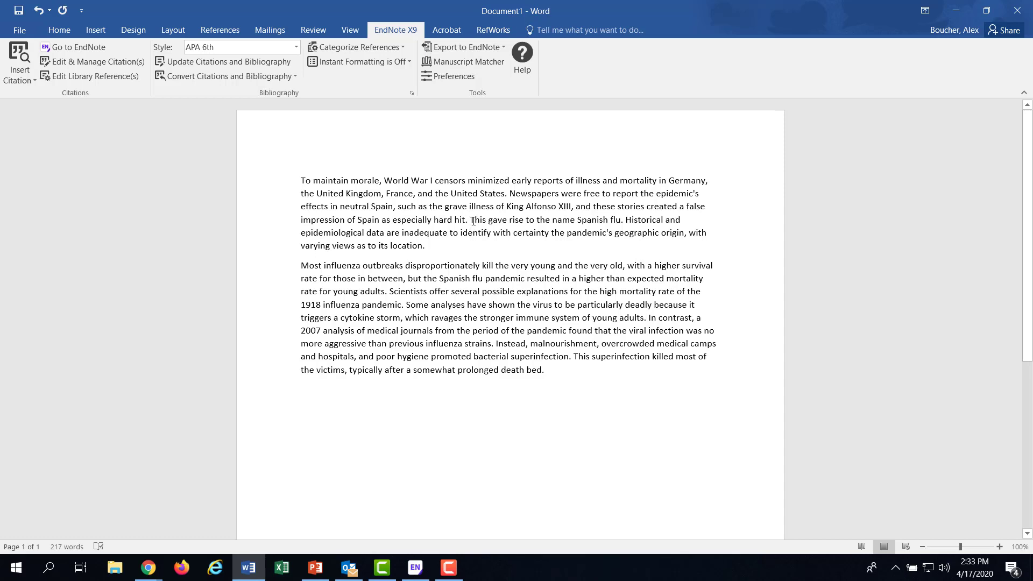
{"action": "left_click", "coordinate": [471, 220]}
{"action": "left_click", "coordinate": [30, 75]}
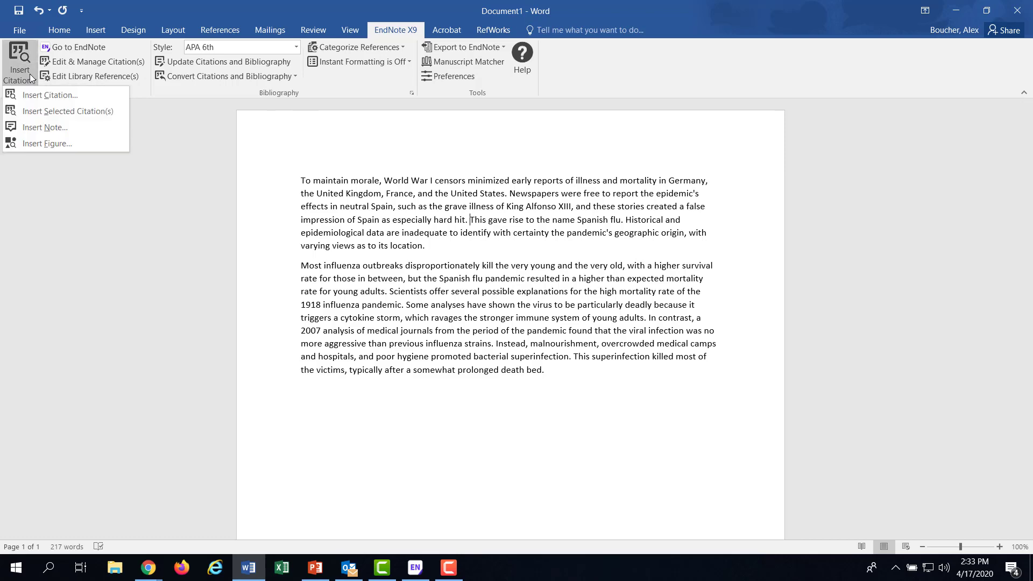
{"action": "left_click", "coordinate": [43, 94]}
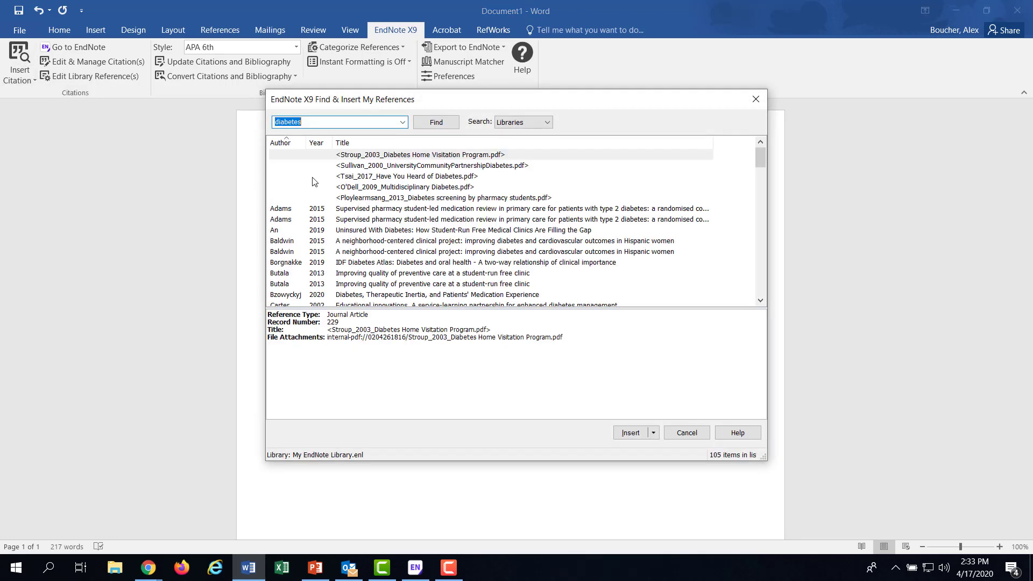
- From the diabetes results in the library, insert the first 2015 "Supervised pharmacy student-led medication review" reference as a standard citation
{"action": "left_click", "coordinate": [330, 123]}
{"action": "left_click_drag", "start_coordinate": [305, 123], "coordinate": [262, 119]}
{"action": "left_click", "coordinate": [540, 122]}
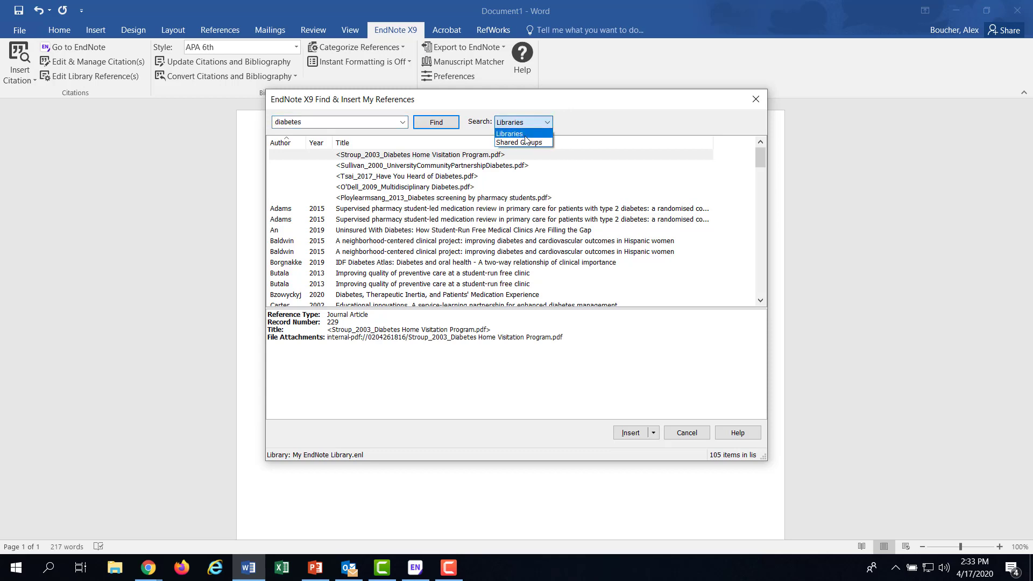
{"action": "left_click", "coordinate": [525, 135]}
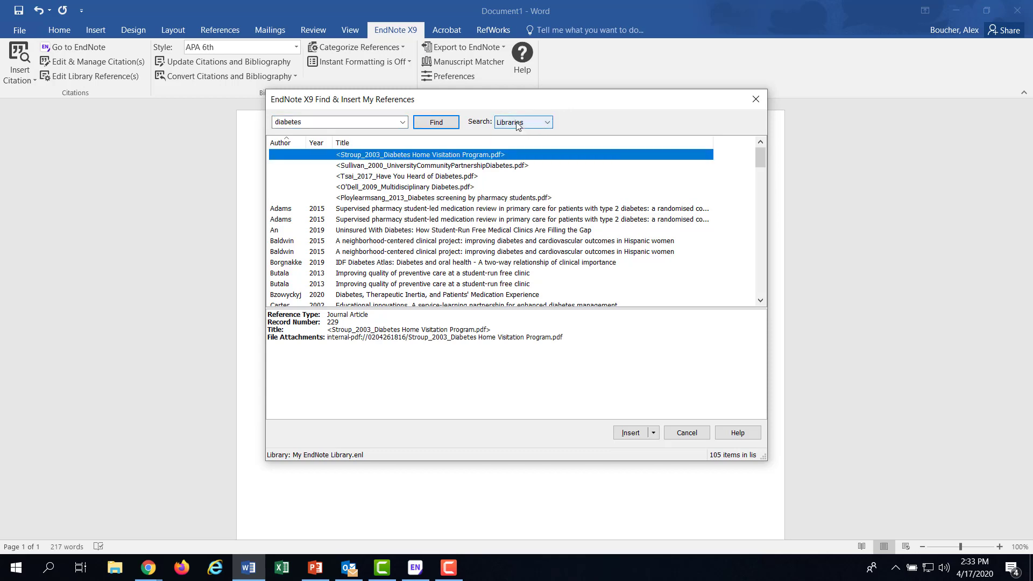
{"action": "double_click", "coordinate": [336, 121]}
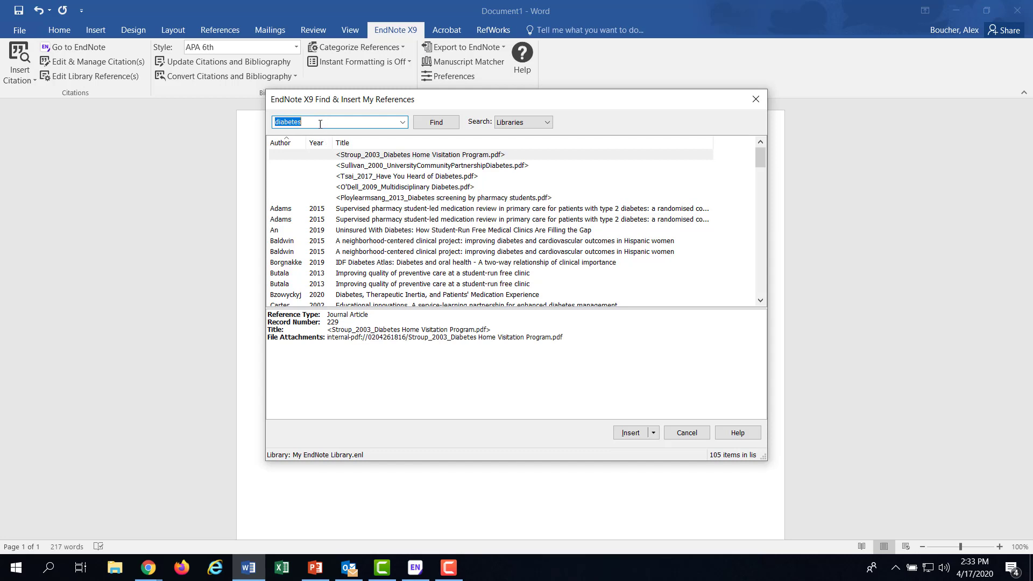
{"action": "left_click", "coordinate": [386, 210]}
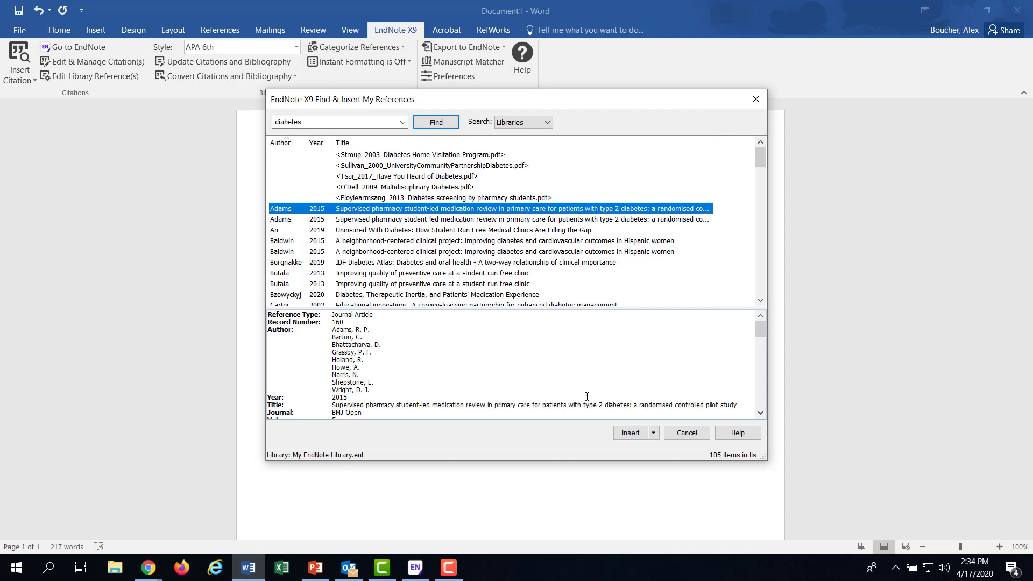
{"action": "left_click", "coordinate": [654, 434]}
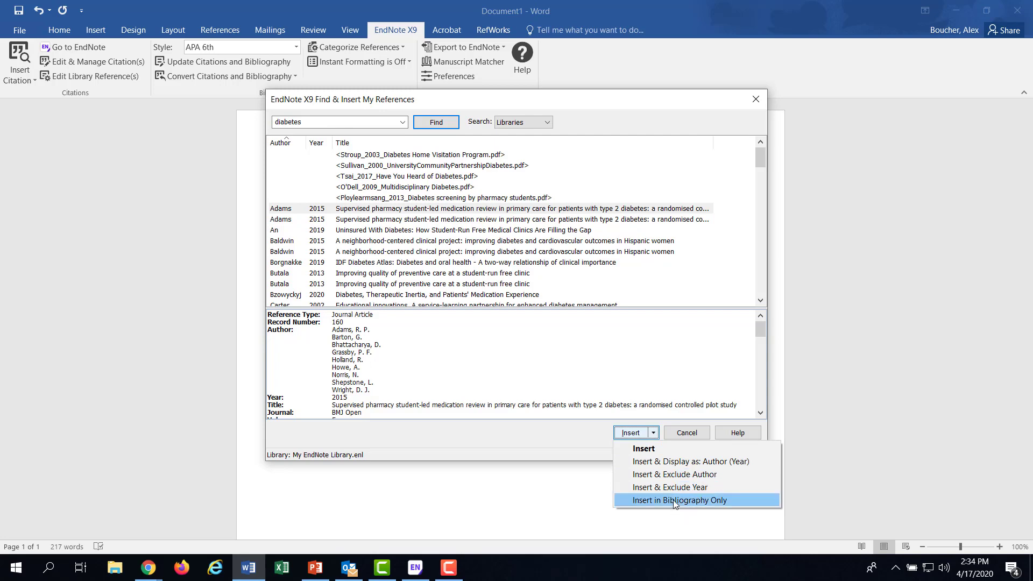
{"action": "left_click", "coordinate": [652, 450]}
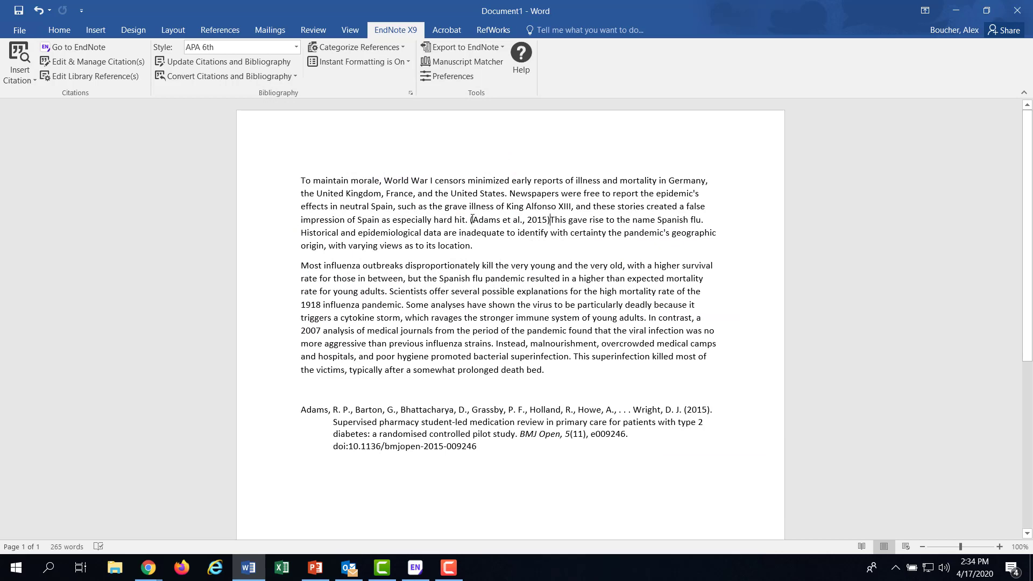
{"action": "left_click_drag", "start_coordinate": [472, 219], "coordinate": [551, 220]}
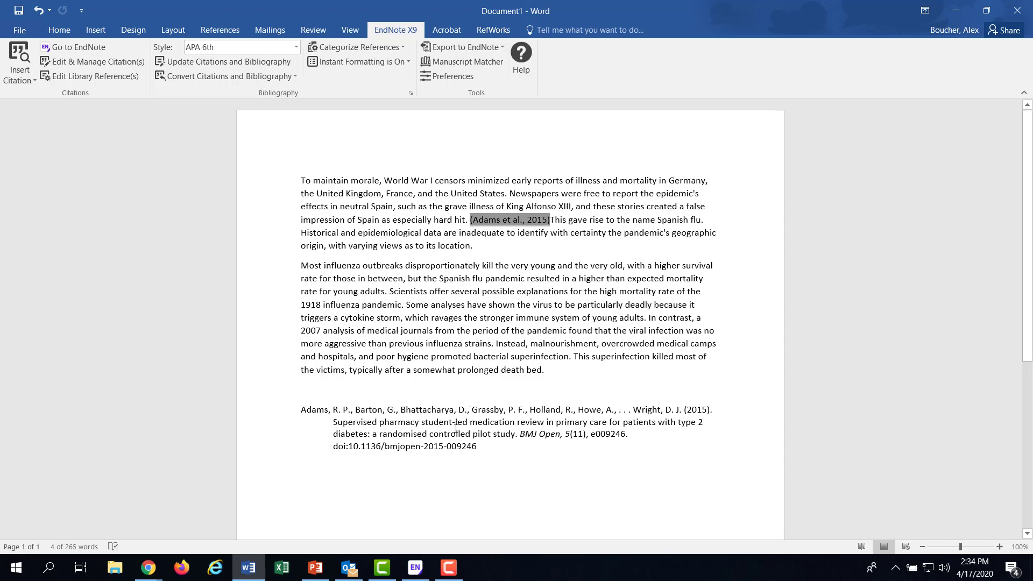
- Insert a citation for the 2013 reference "Improving quality of preventive care at a student-run free clinic" at the end of the first paragraph
{"action": "left_click", "coordinate": [476, 345]}
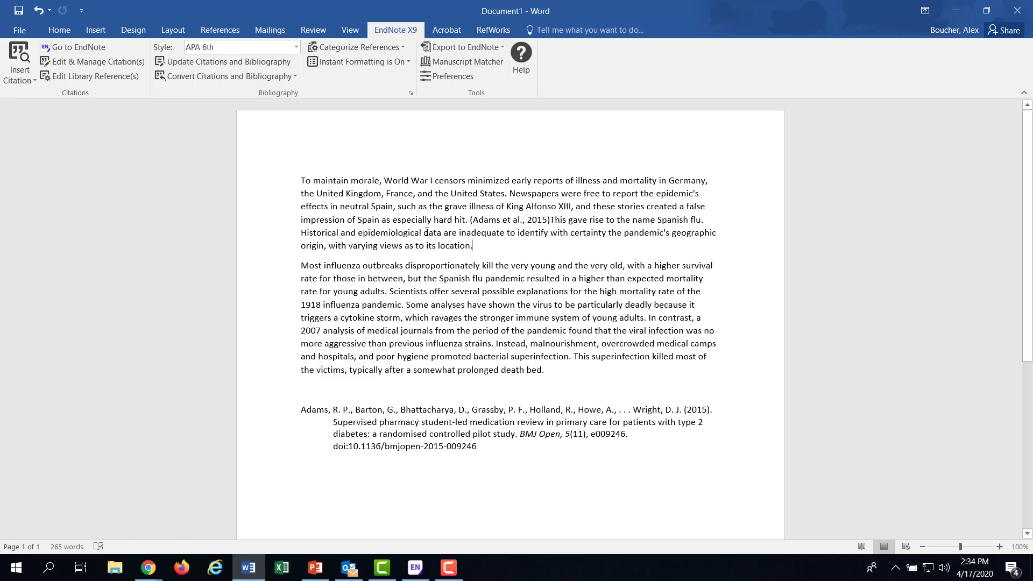
{"action": "left_click", "coordinate": [28, 72]}
{"action": "left_click", "coordinate": [41, 91]}
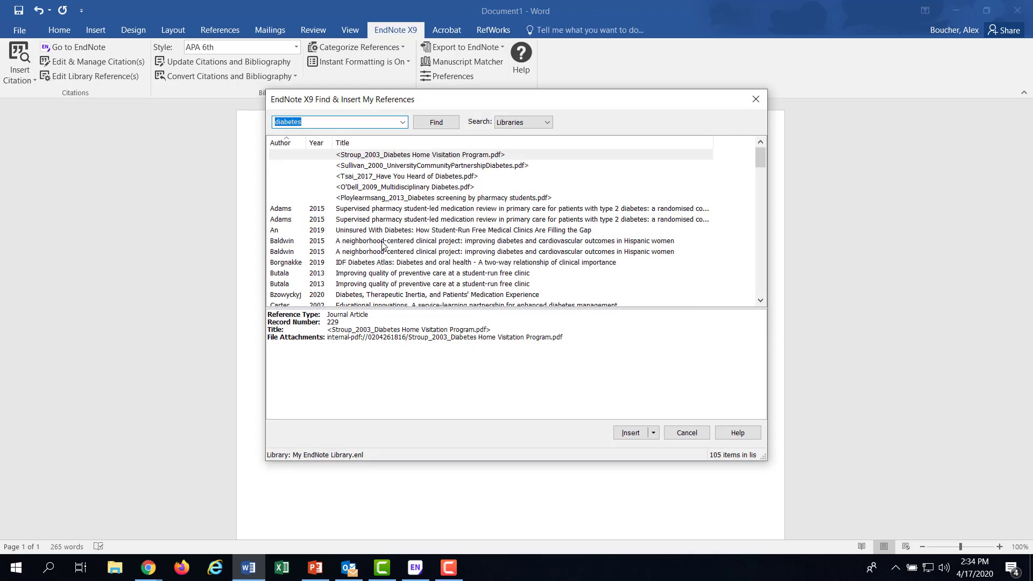
{"action": "left_click", "coordinate": [383, 243]}
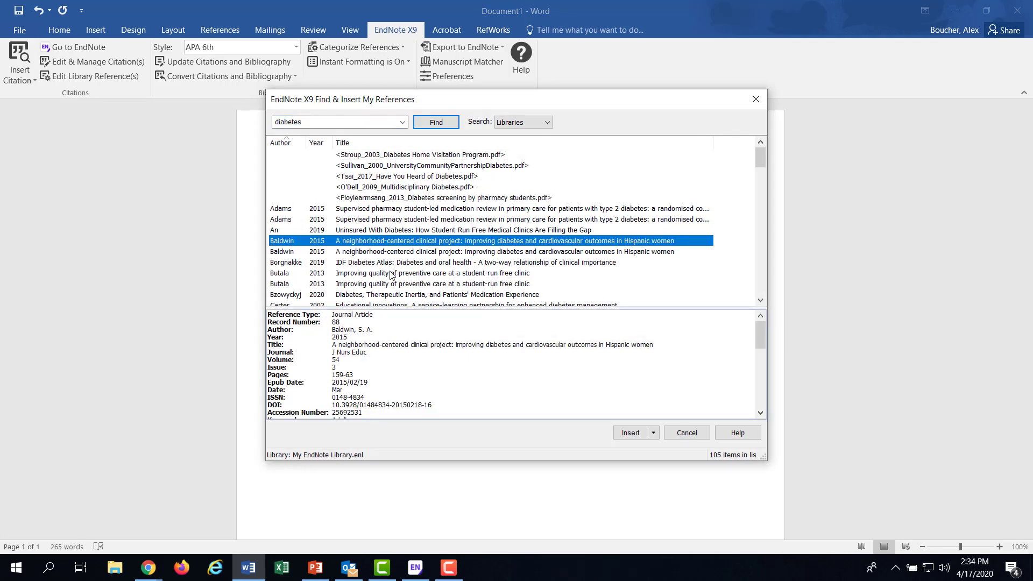
{"action": "left_click", "coordinate": [391, 274]}
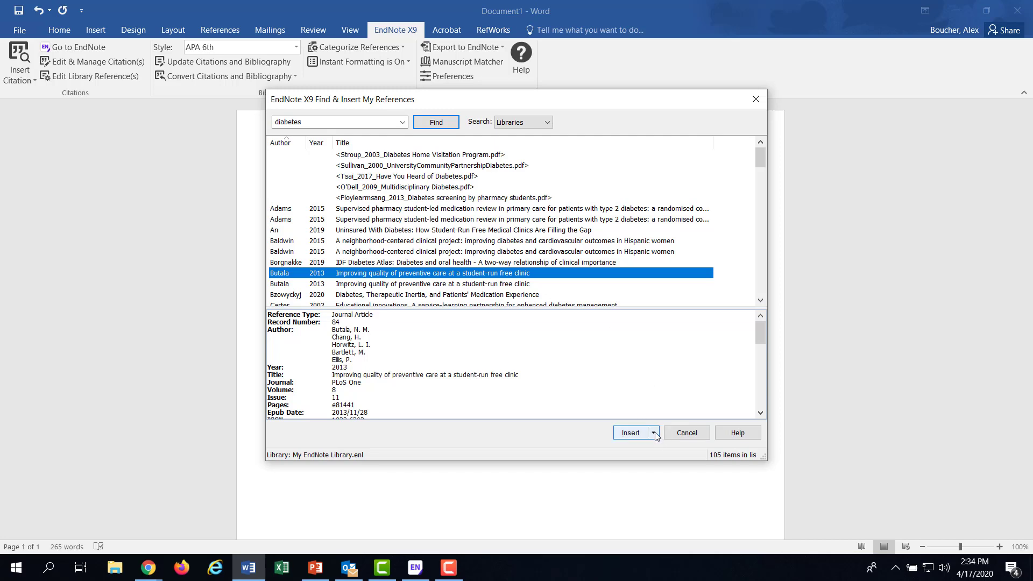
{"action": "left_click", "coordinate": [641, 434]}
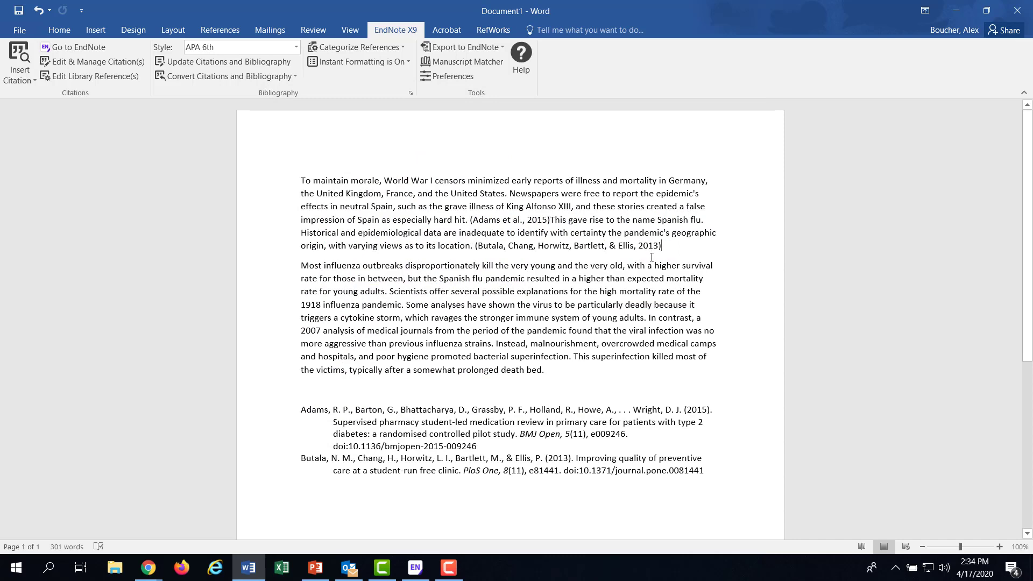
- Add the 2020 reference "Diabetes, Therapeutic Inertia, and Patients' Medication Experience" to the citation ending the first paragraph
{"action": "left_click", "coordinate": [24, 78]}
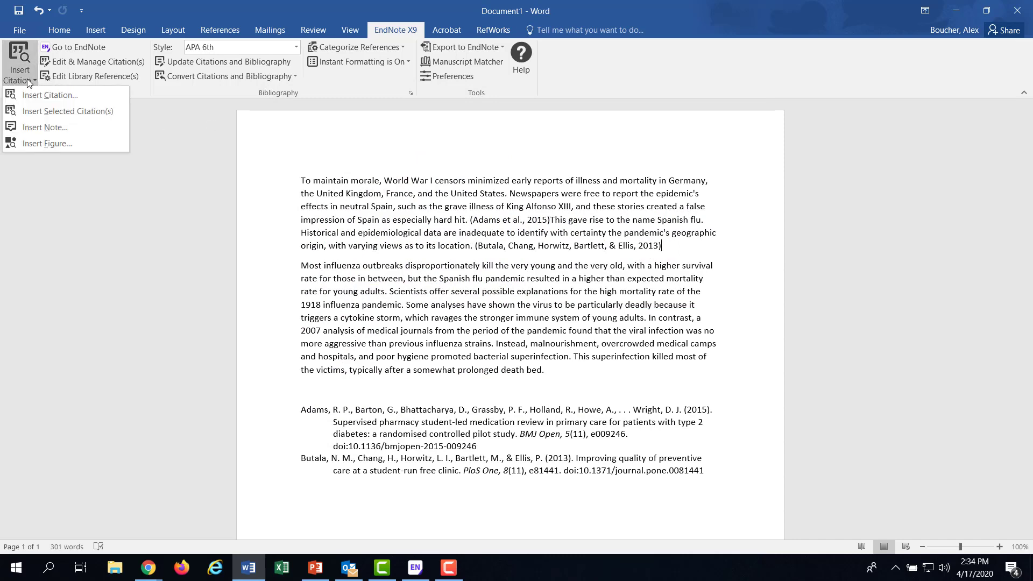
{"action": "left_click", "coordinate": [53, 100]}
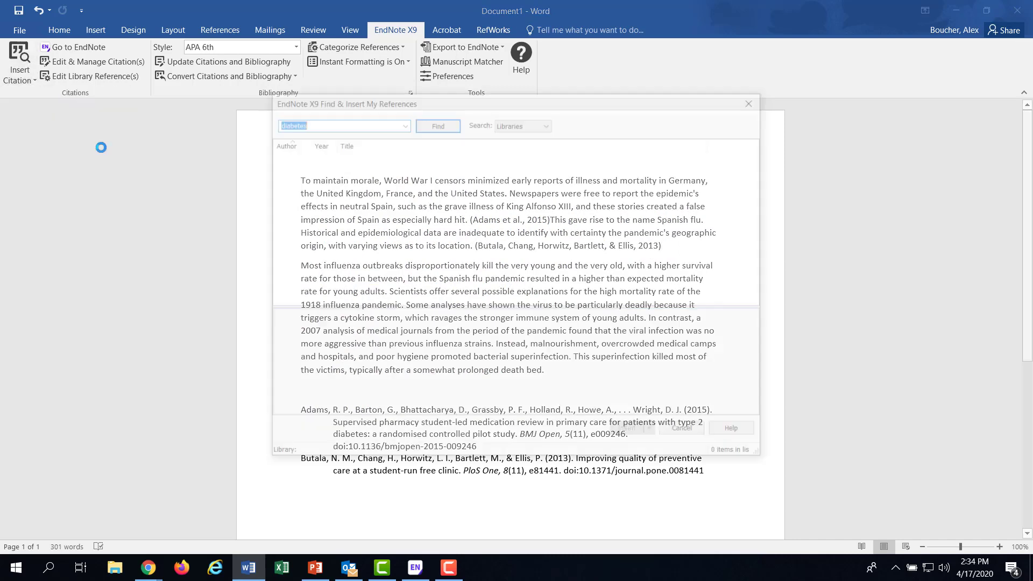
{"action": "left_click", "coordinate": [376, 294]}
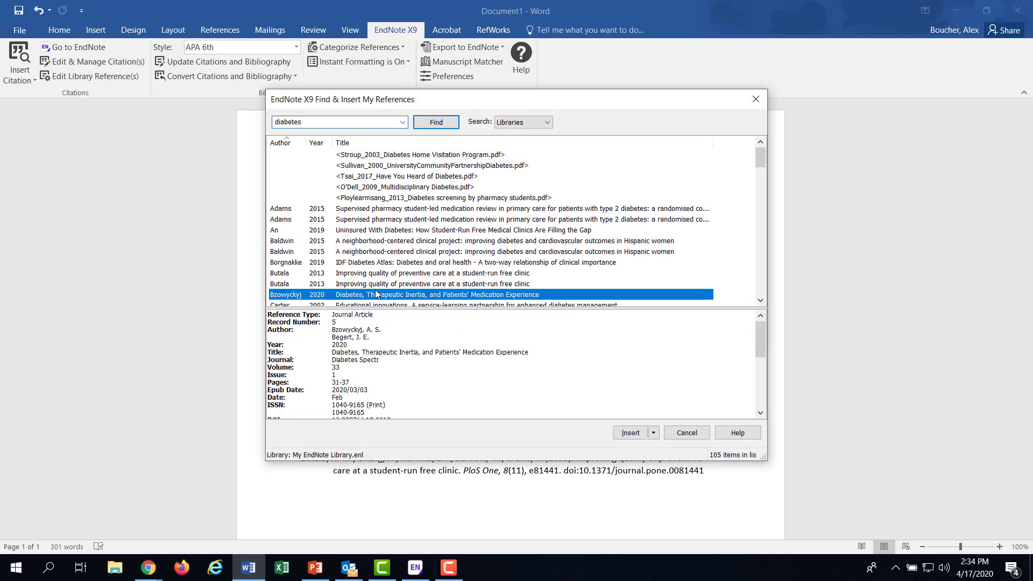
{"action": "left_click", "coordinate": [629, 432]}
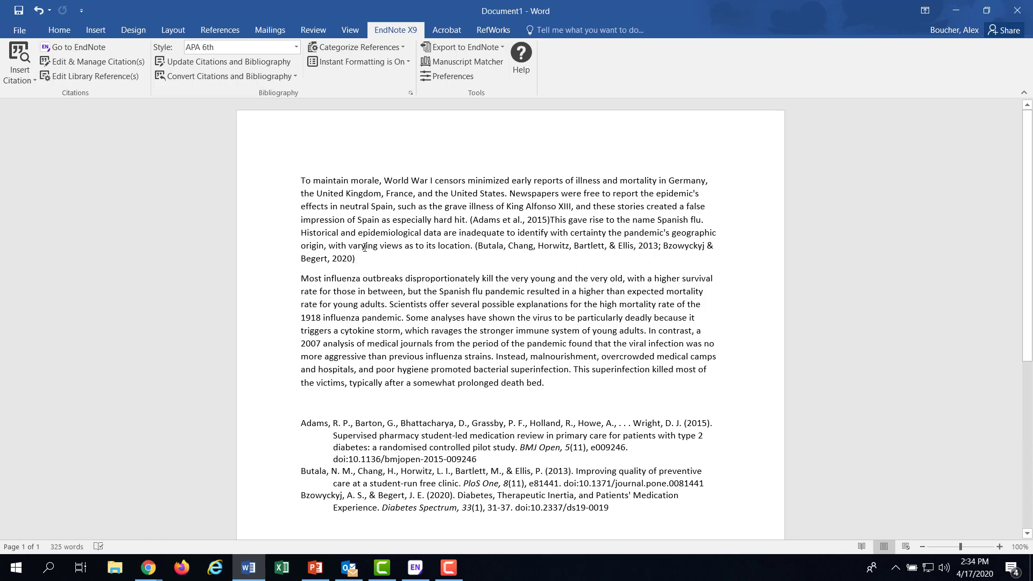
- Cite the 2017 "Mediterranean diet" reference from EndNote's New Smart Group after "young adults." in the second paragraph and review the bibliography
{"action": "left_click", "coordinate": [389, 304]}
{"action": "left_click", "coordinate": [90, 52]}
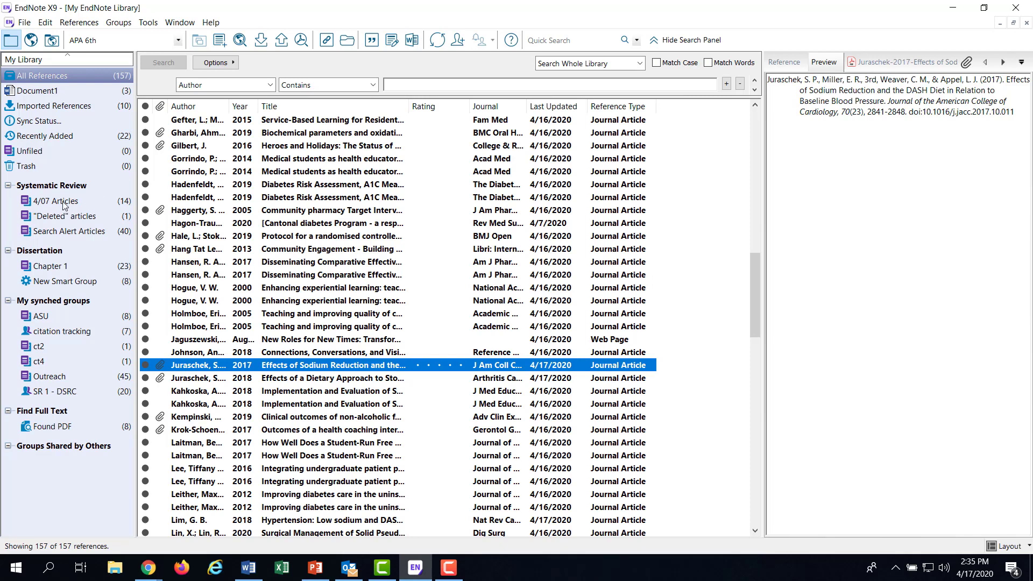
{"action": "left_click", "coordinate": [64, 286]}
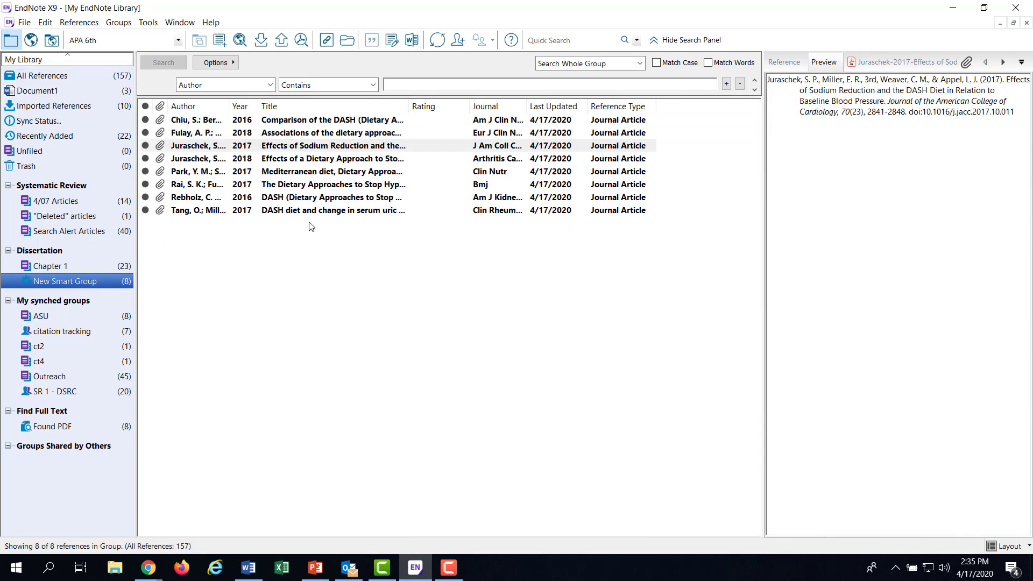
{"action": "left_click", "coordinate": [312, 172]}
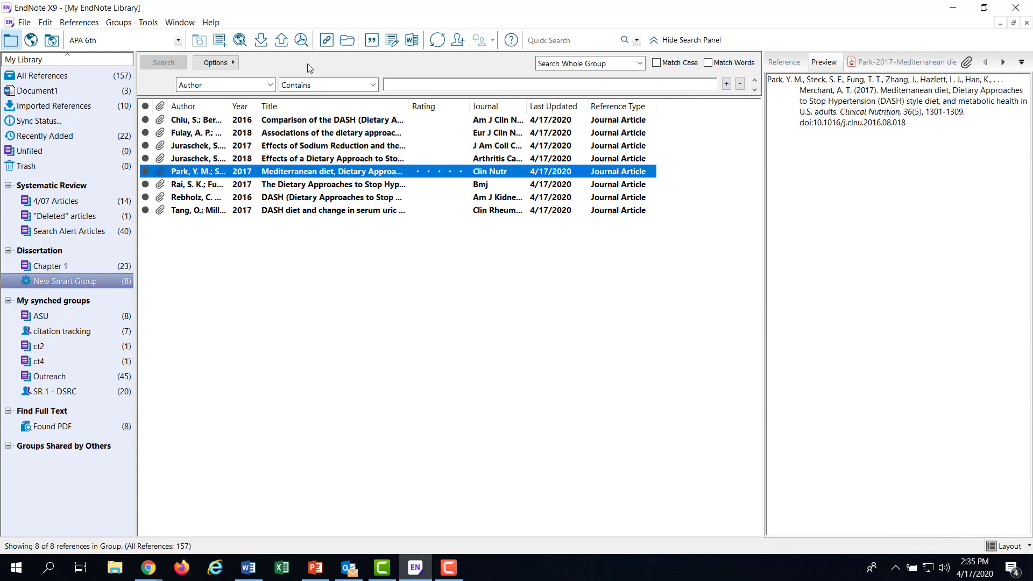
{"action": "left_click", "coordinate": [370, 41]}
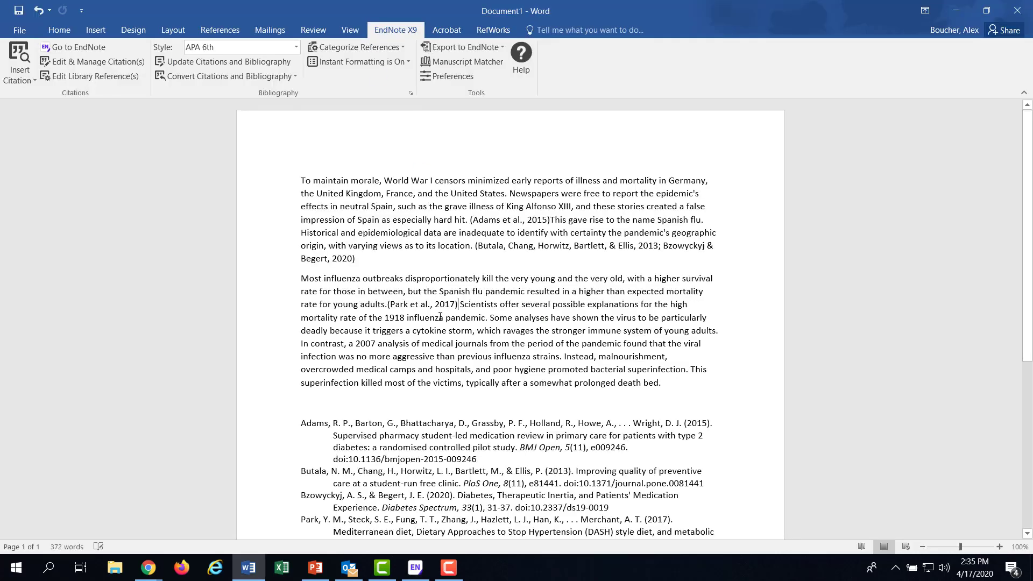
{"action": "mouse_move", "coordinate": [388, 305]}
{"action": "left_mouse_down"}
{"action": "mouse_move", "coordinate": [453, 304]}
{"action": "mouse_move", "coordinate": [487, 318]}
{"action": "mouse_move", "coordinate": [438, 291]}
{"action": "mouse_move", "coordinate": [456, 307]}
{"action": "left_mouse_up"}
{"action": "left_click", "coordinate": [458, 344]}
{"action": "scroll", "coordinate": [605, 427], "scroll_direction": "down", "scroll_amount": 3}
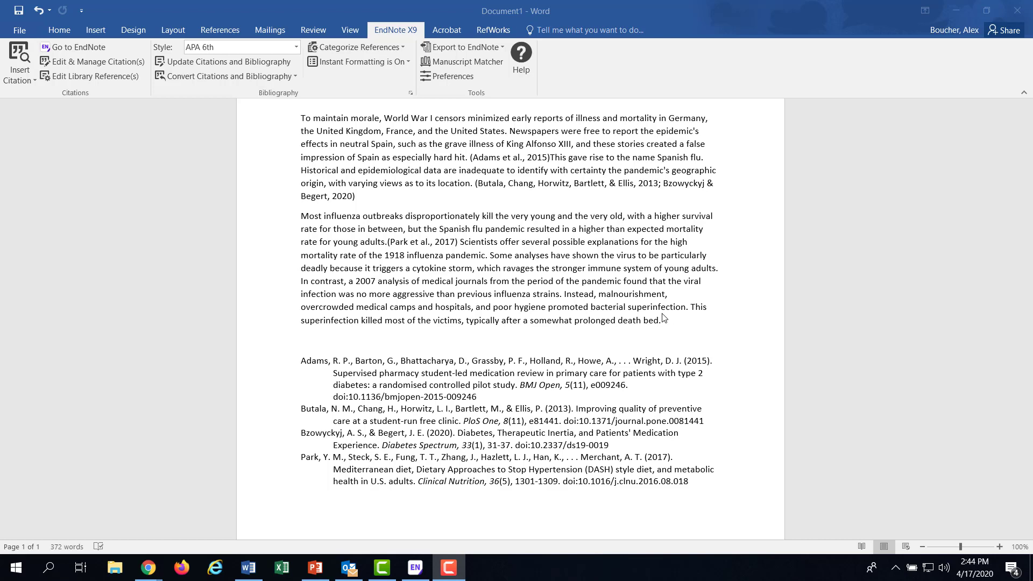
- Cite EndNote's 2017 reference on the DASH diet and risk of gout in men after "1918 influenza pandemic." and at the second paragraph's end
{"action": "left_click", "coordinate": [491, 257]}
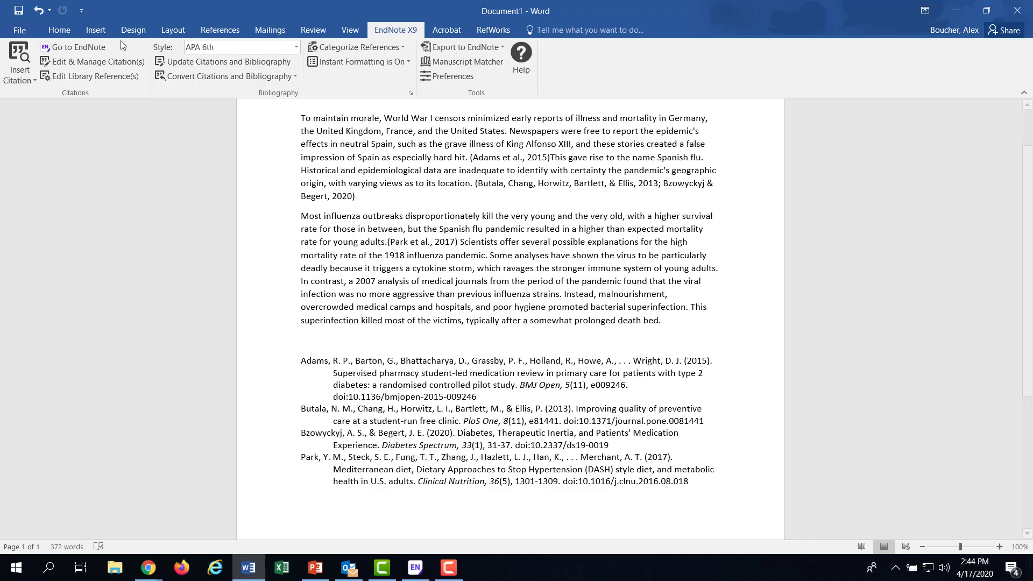
{"action": "left_click", "coordinate": [73, 49]}
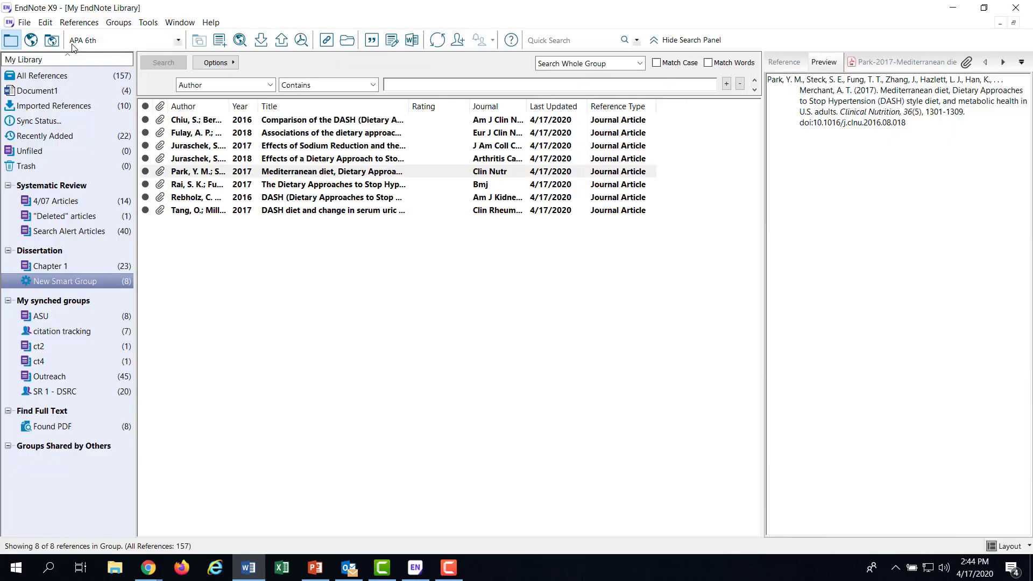
{"action": "left_click", "coordinate": [311, 189]}
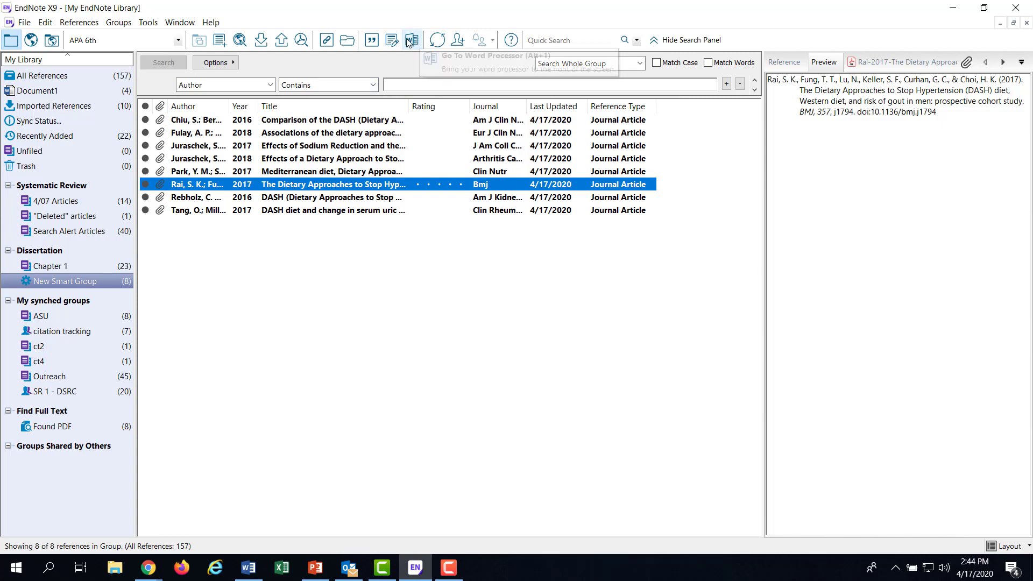
{"action": "left_click", "coordinate": [372, 42]}
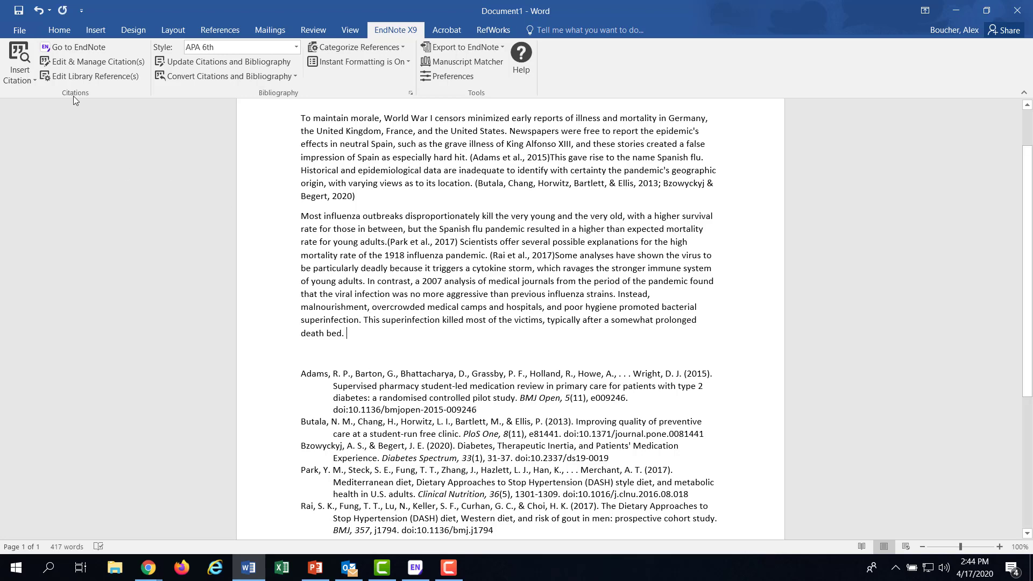
{"action": "left_click", "coordinate": [81, 47]}
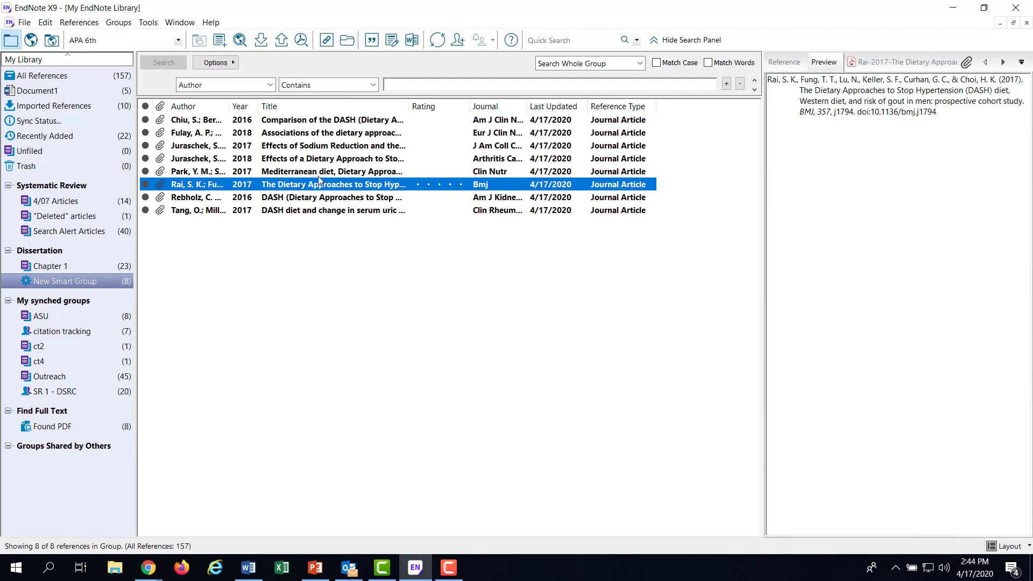
{"action": "left_click", "coordinate": [370, 43]}
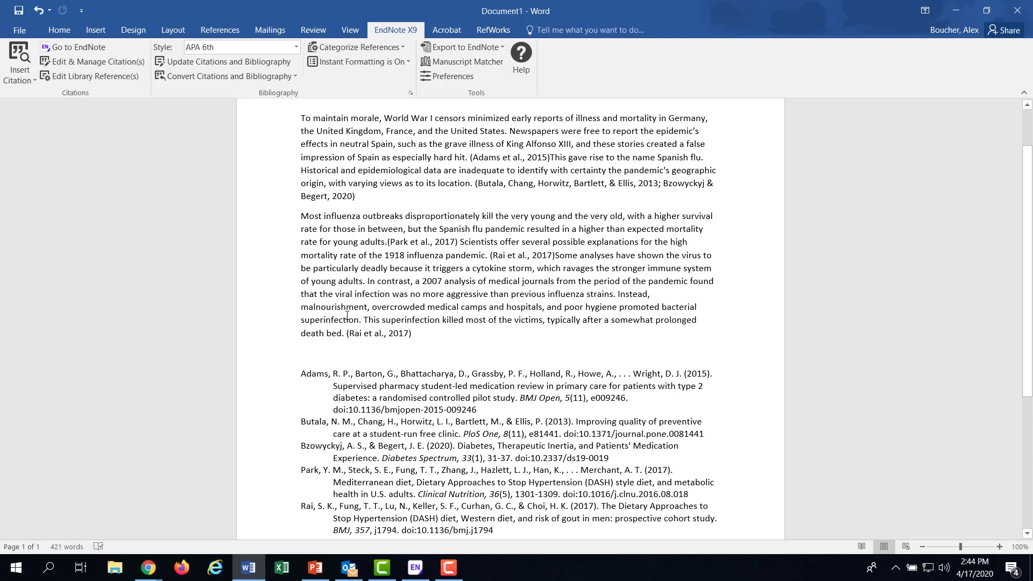
- Open the second paragraph's final citation for managing, view its reference record in EndNote, and return to the citation settings in Word
{"action": "left_click", "coordinate": [409, 333]}
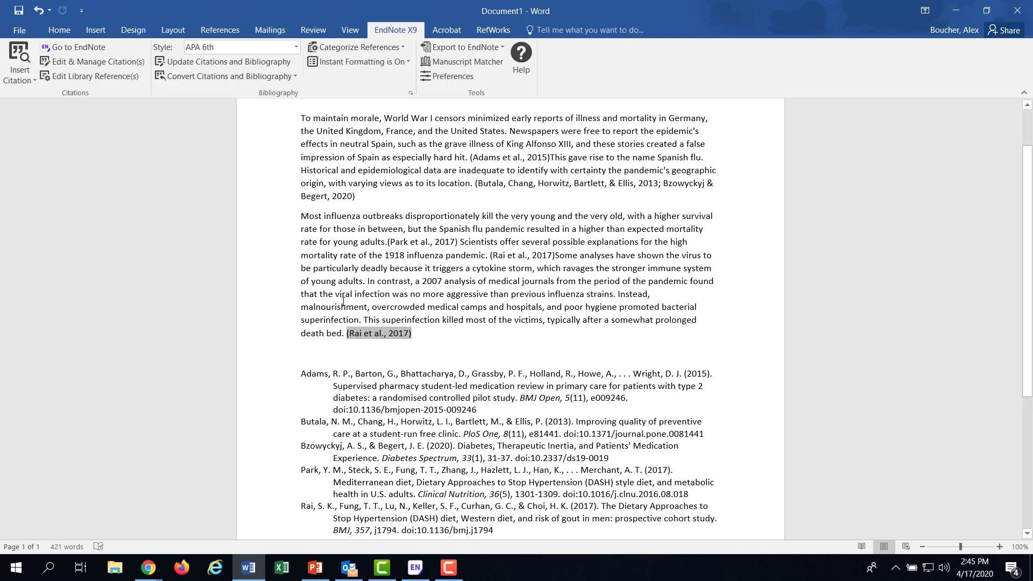
{"action": "left_click", "coordinate": [96, 62]}
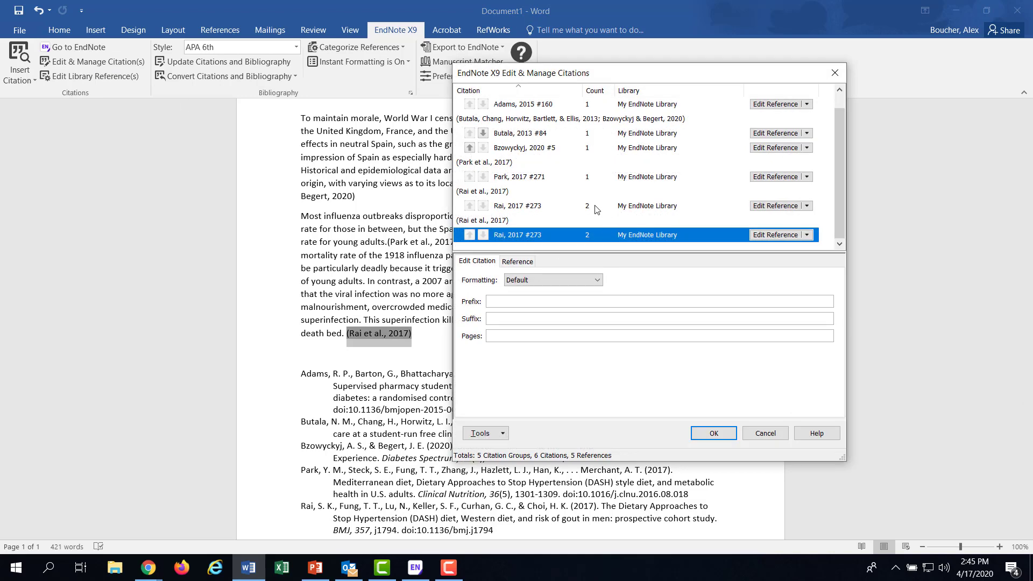
{"action": "left_click", "coordinate": [598, 208]}
{"action": "left_click", "coordinate": [596, 236]}
{"action": "left_click", "coordinate": [771, 235]}
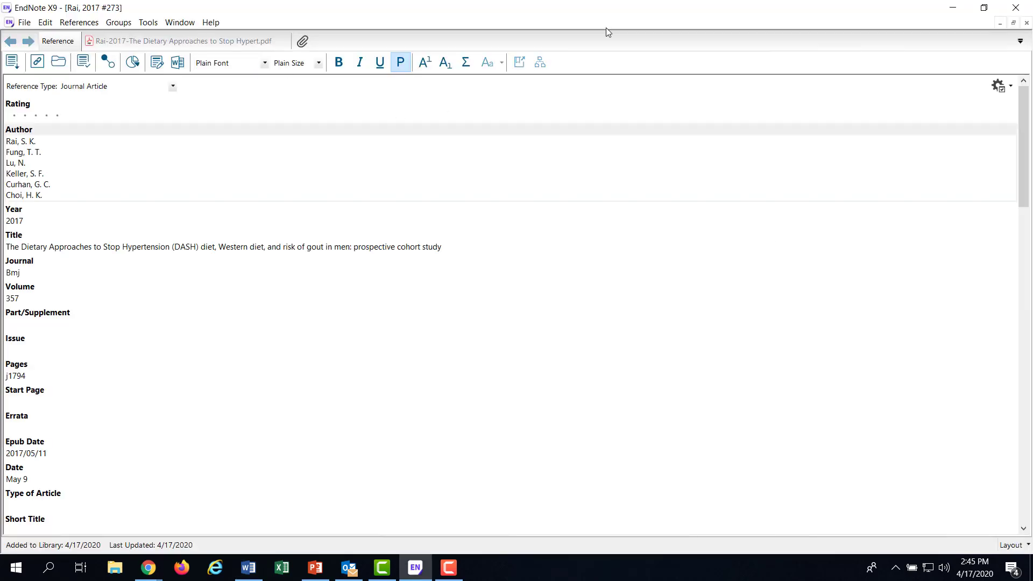
{"action": "left_click", "coordinate": [1027, 22]}
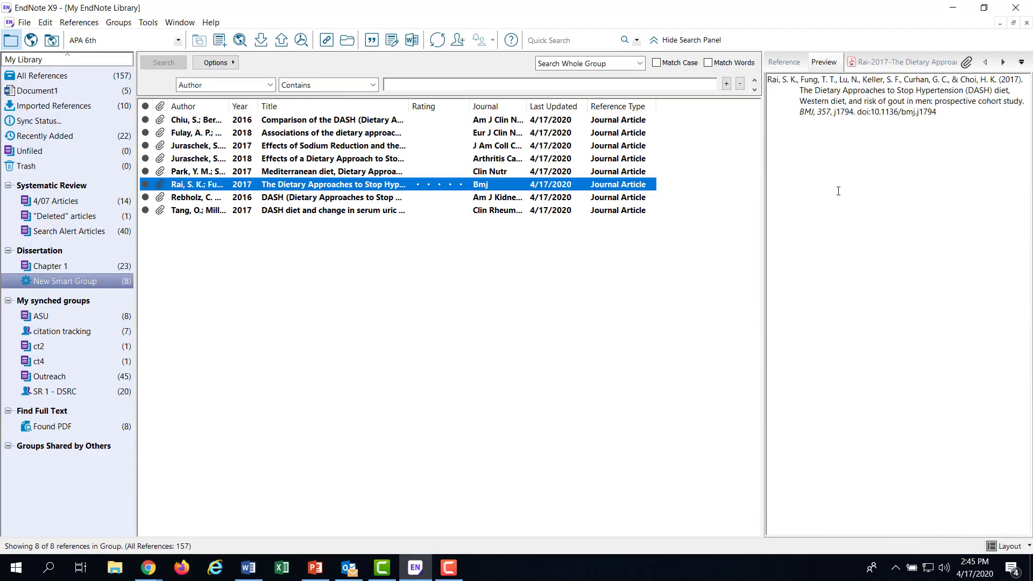
{"action": "left_click", "coordinate": [248, 568]}
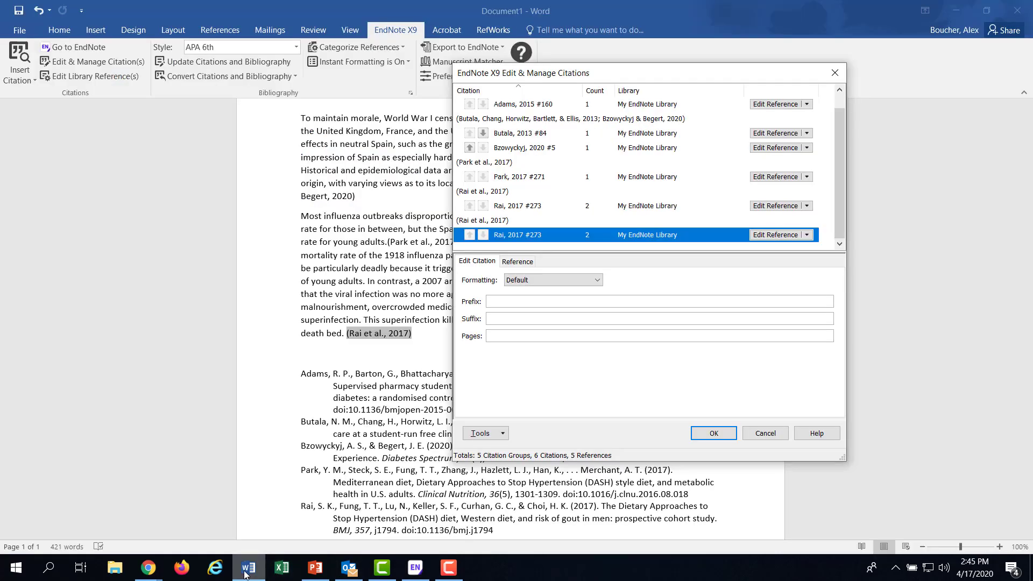
- Format the second paragraph's final citation to exclude the author and give page 12
{"action": "left_click", "coordinate": [577, 282]}
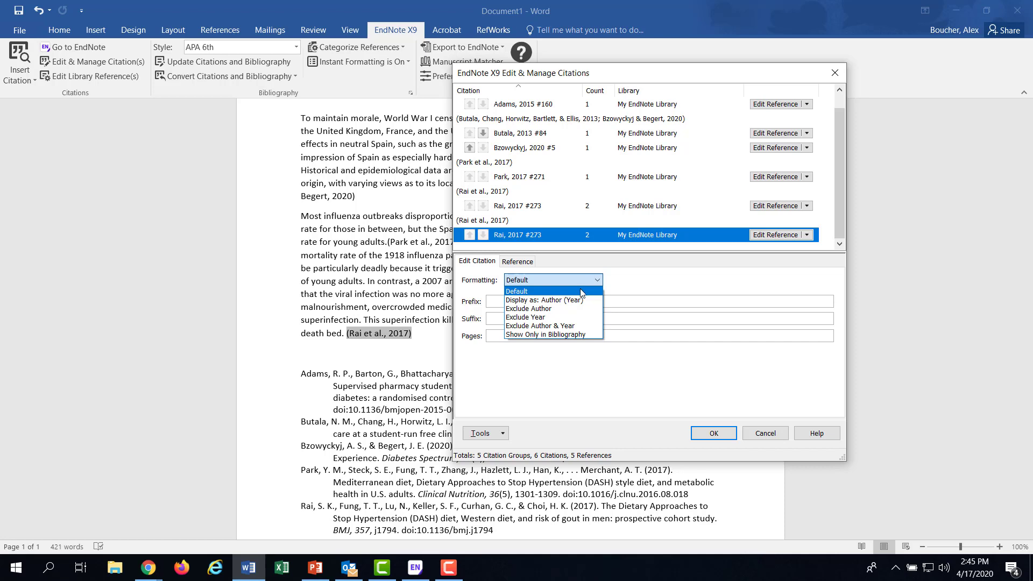
{"action": "left_click", "coordinate": [567, 314]}
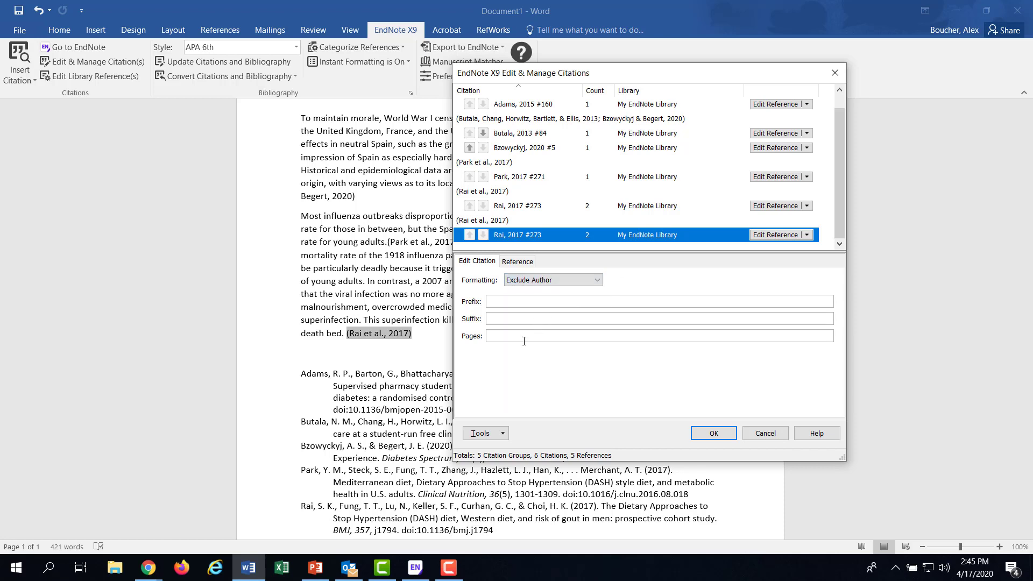
{"action": "type", "text": "12"}
{"action": "left_click", "coordinate": [714, 434]}
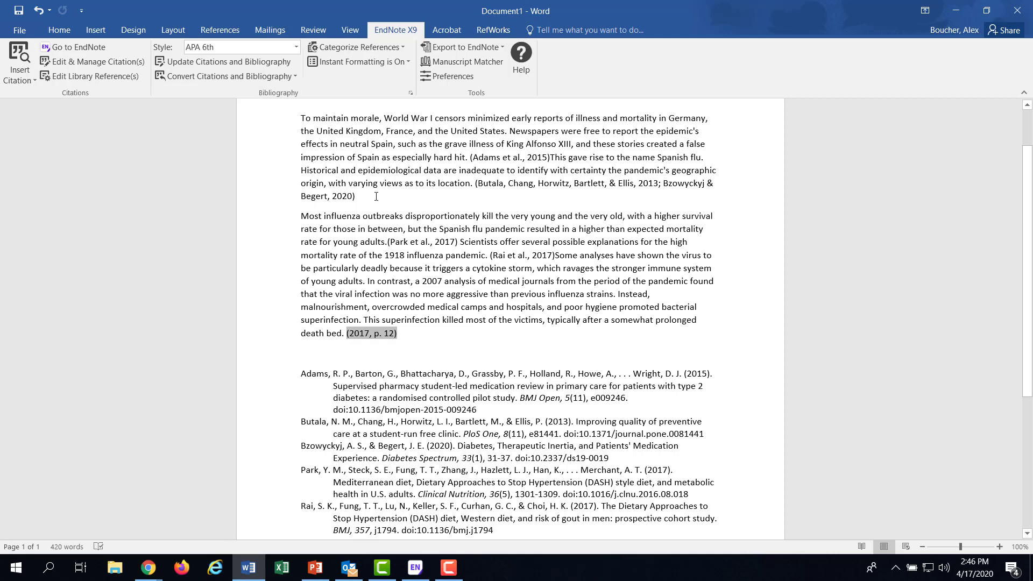
{"action": "left_click", "coordinate": [364, 186]}
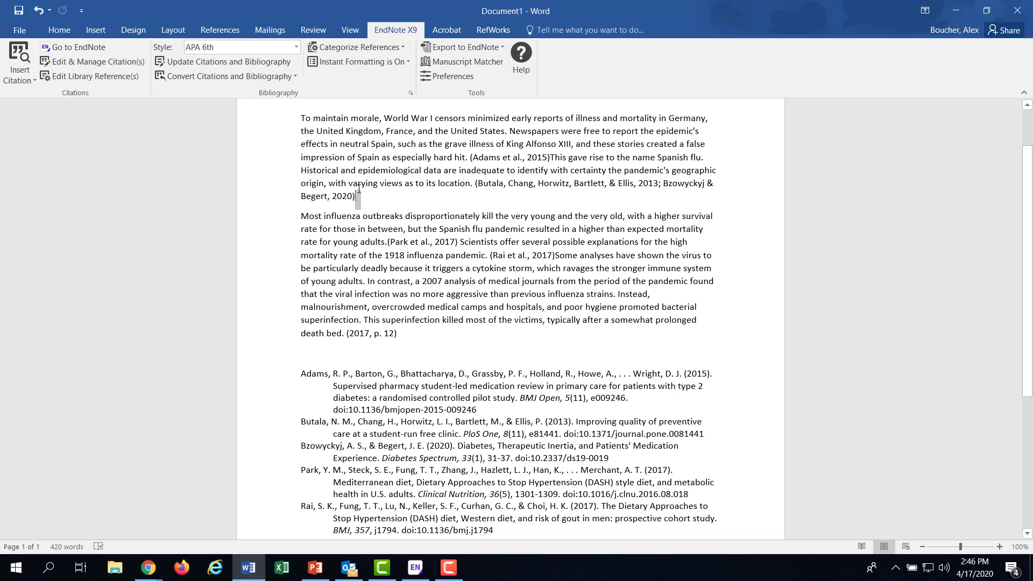
{"action": "left_click_drag", "start_coordinate": [364, 196], "coordinate": [304, 115]}
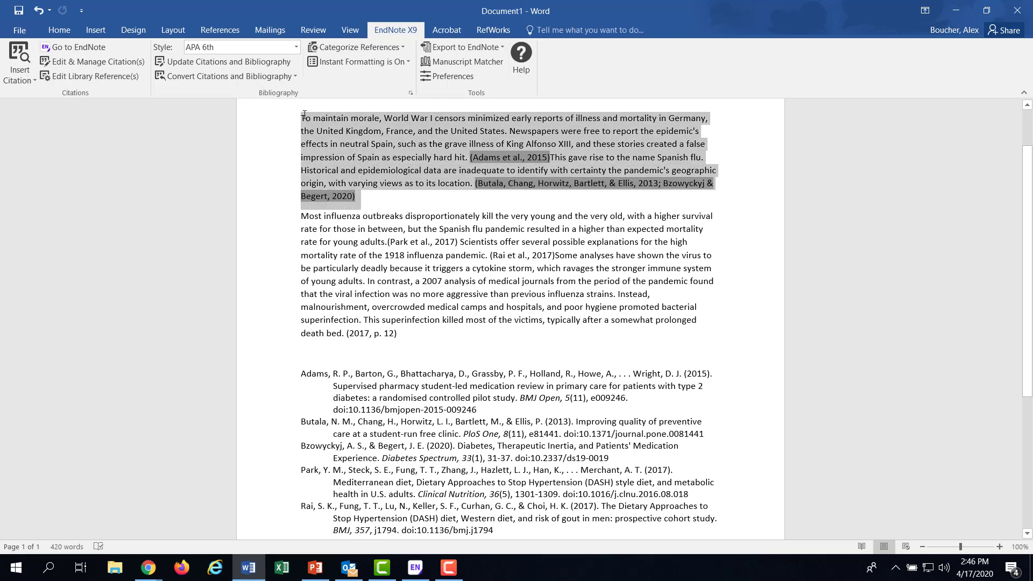
{"action": "right_click", "coordinate": [349, 152]}
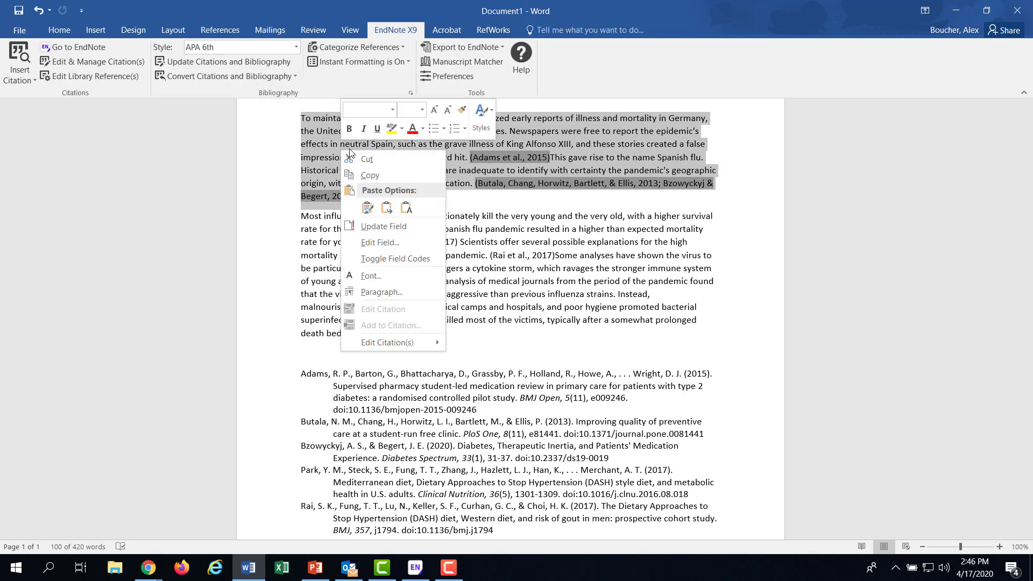
{"action": "left_click", "coordinate": [370, 176]}
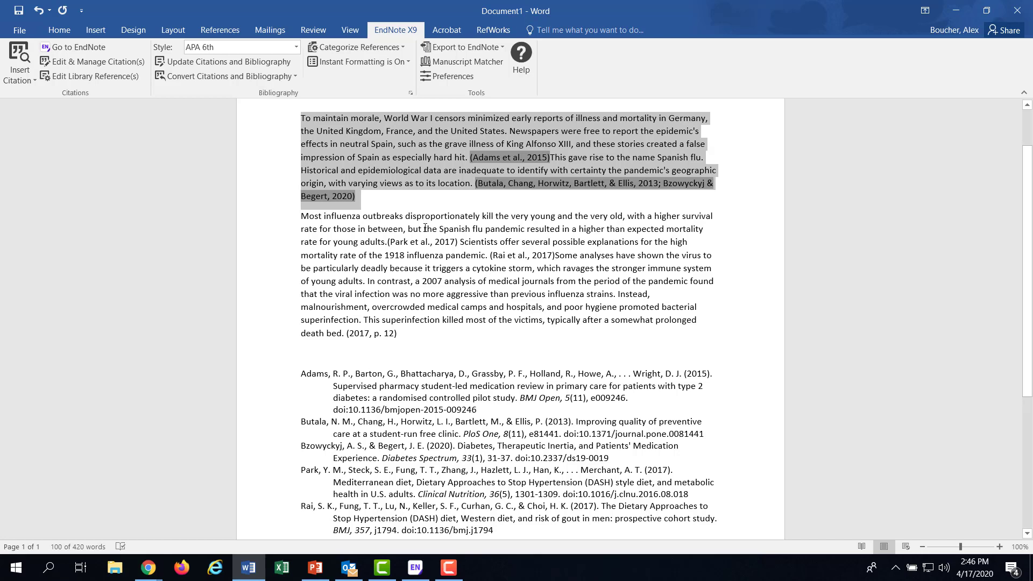
{"action": "left_click", "coordinate": [382, 160]}
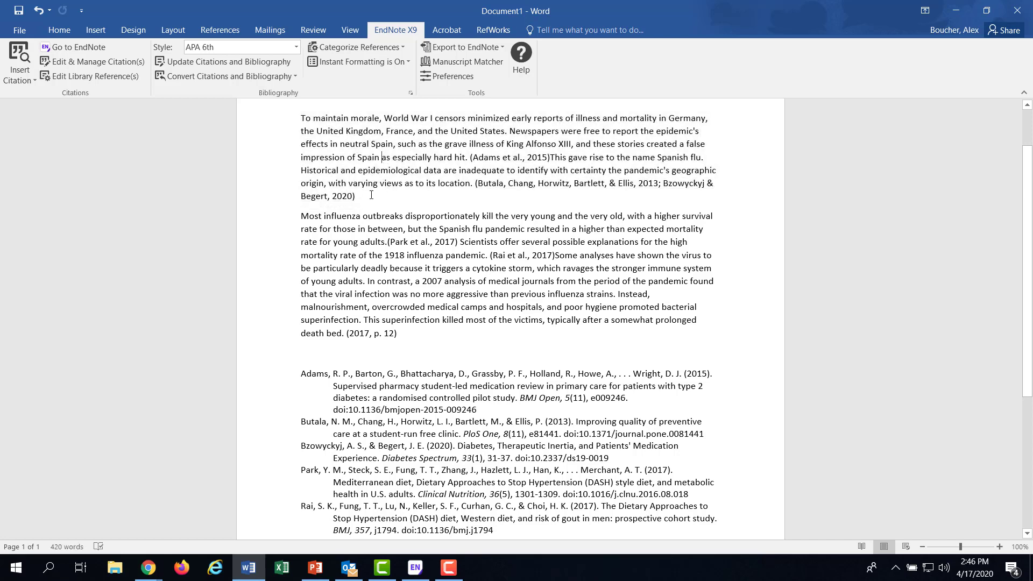
- Convert the citations in the "To maintain morale" paragraph to unformatted citations
{"action": "left_click_drag", "start_coordinate": [374, 195], "coordinate": [300, 117]}
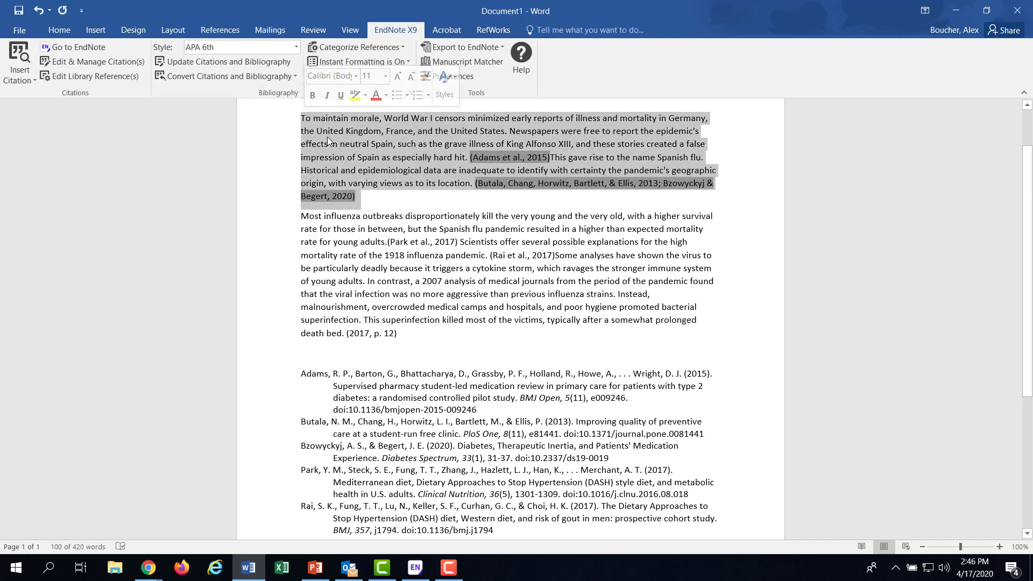
{"action": "left_click", "coordinate": [290, 78]}
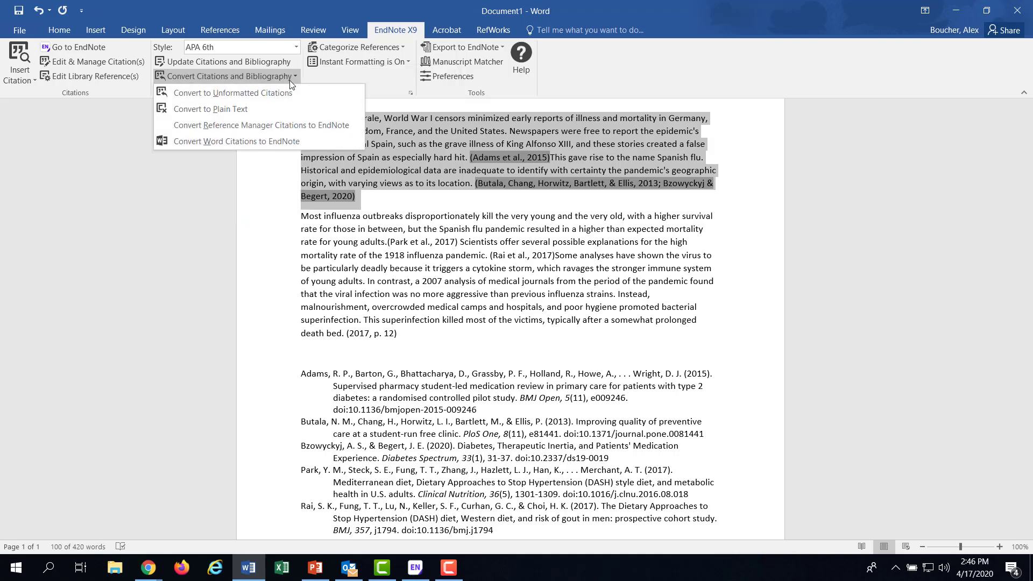
{"action": "left_click", "coordinate": [264, 92]}
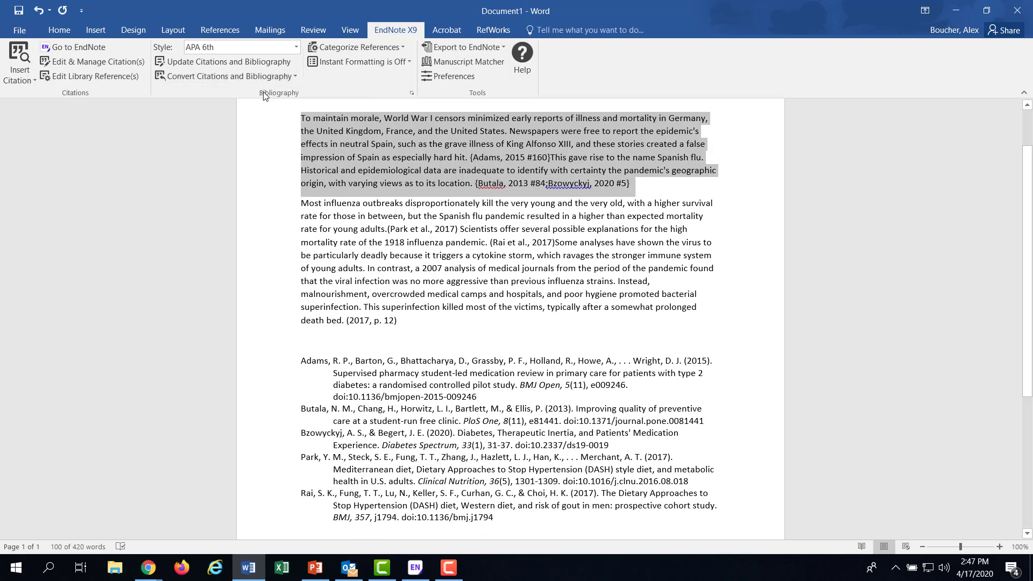
- Move the "To maintain morale" paragraph below the "Most influenza outbreaks" paragraph, pasting it on its own line with merged formatting
{"action": "right_click", "coordinate": [388, 147]}
{"action": "left_click", "coordinate": [424, 173]}
{"action": "key", "text": "Delete"}
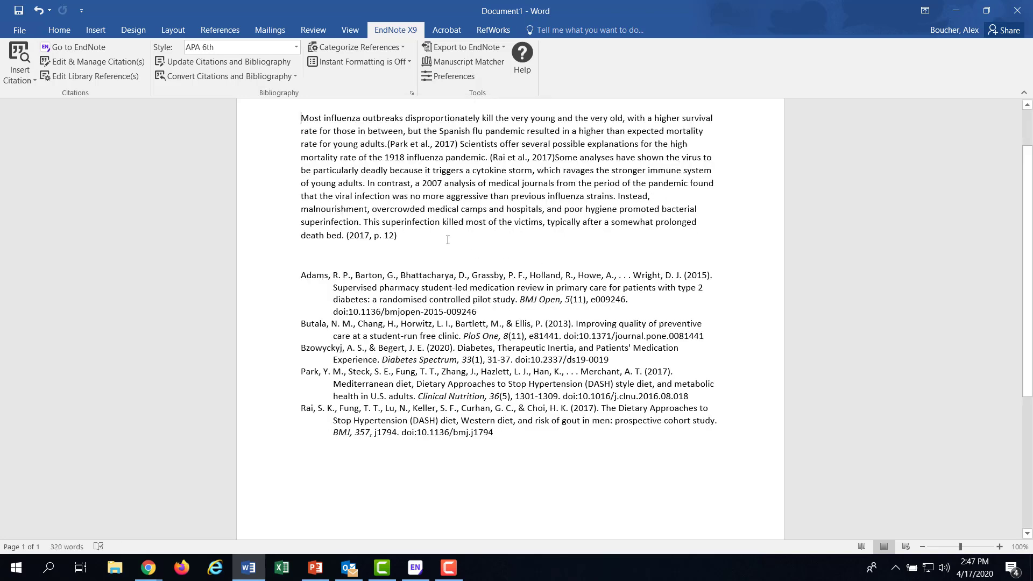
{"action": "key", "text": "Return"}
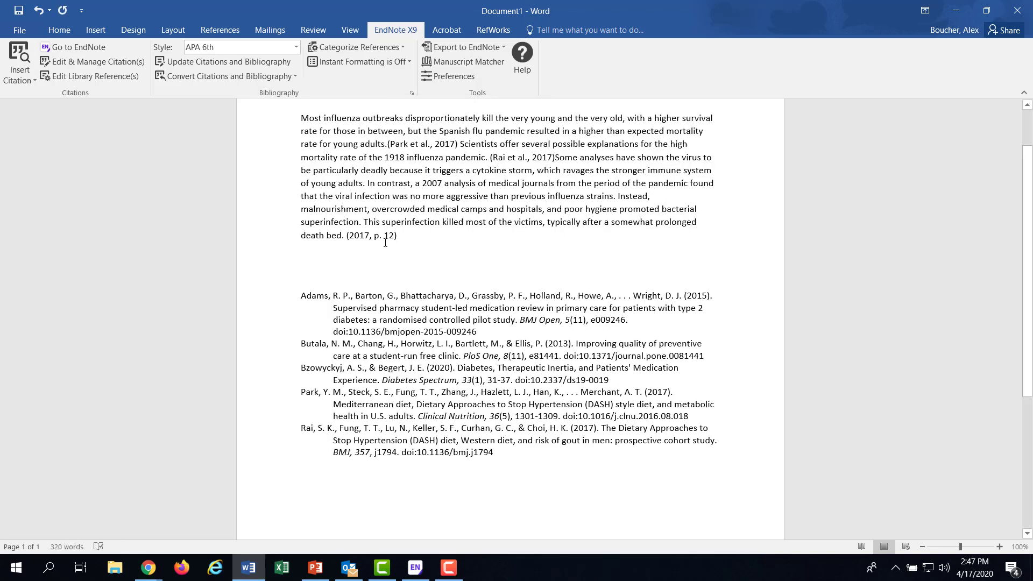
{"action": "right_click", "coordinate": [307, 257]}
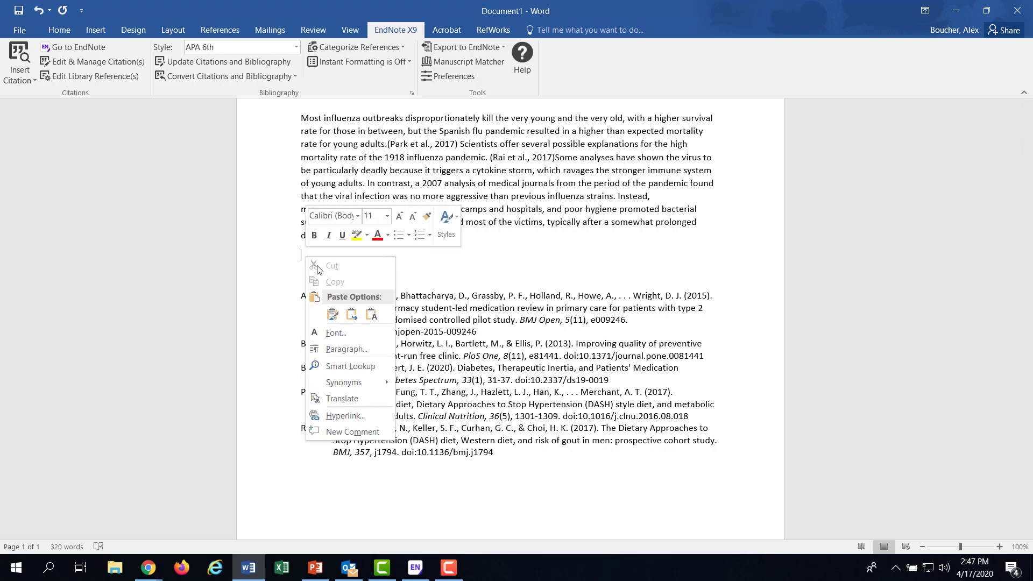
{"action": "left_click", "coordinate": [351, 315]}
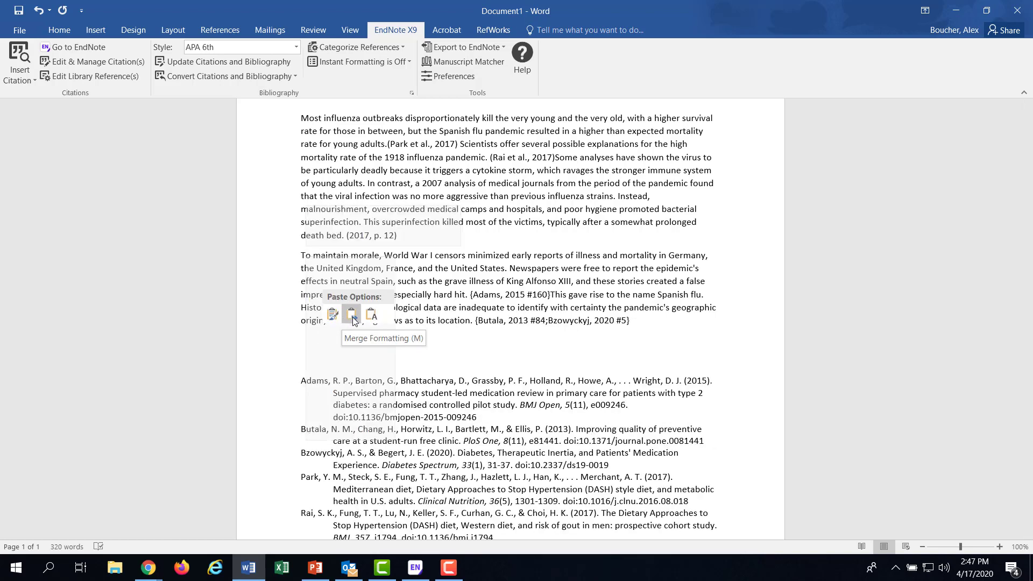
{"action": "left_click", "coordinate": [352, 319]}
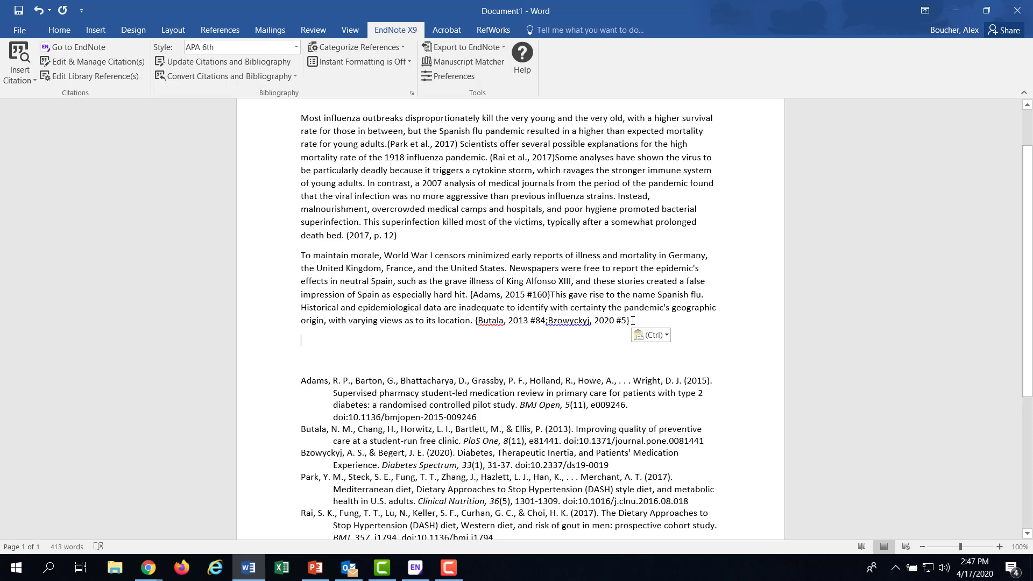
- Update the citations and bibliography in APA 6th to reformat the moved paragraph's unformatted citations
{"action": "left_click_drag", "start_coordinate": [633, 321], "coordinate": [293, 256]}
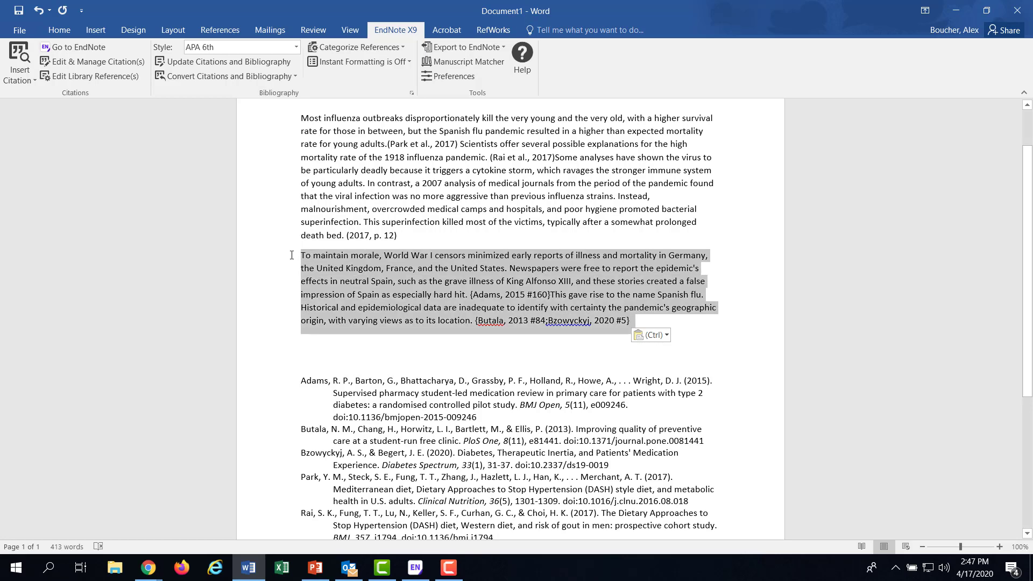
{"action": "left_click", "coordinate": [294, 77]}
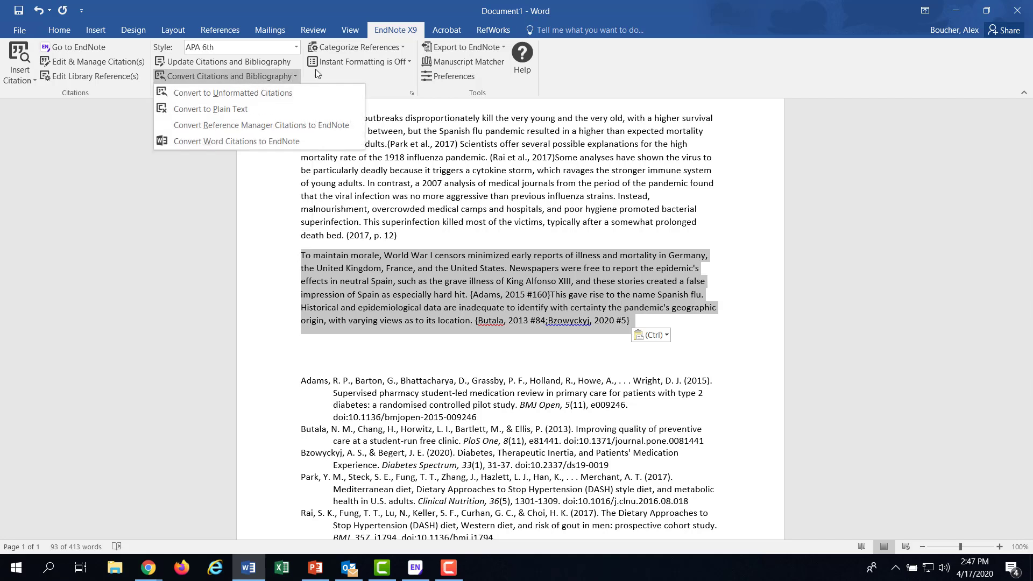
{"action": "left_click", "coordinate": [315, 70]}
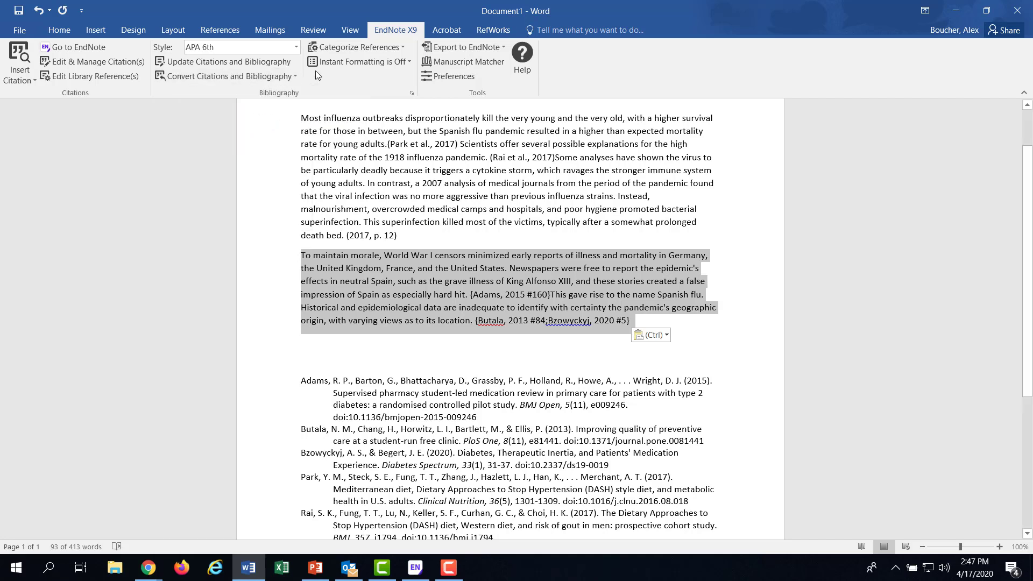
{"action": "left_click", "coordinate": [258, 60]}
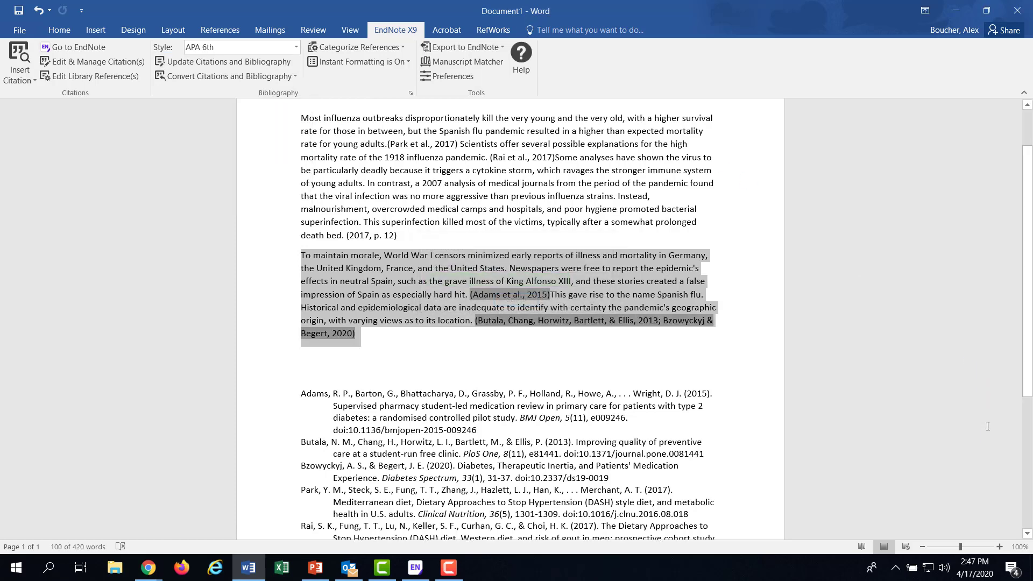
{"action": "left_click", "coordinate": [565, 355]}
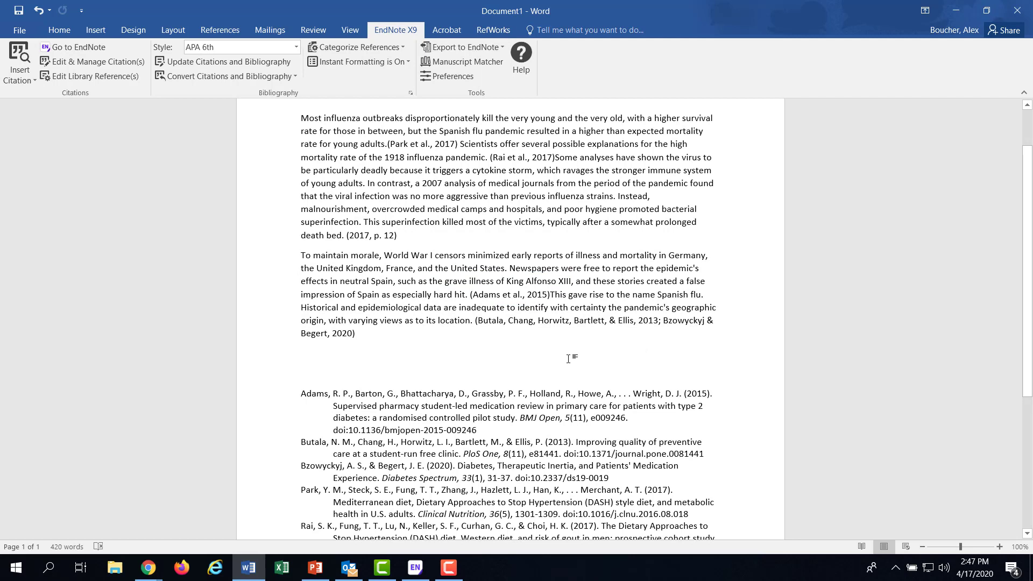